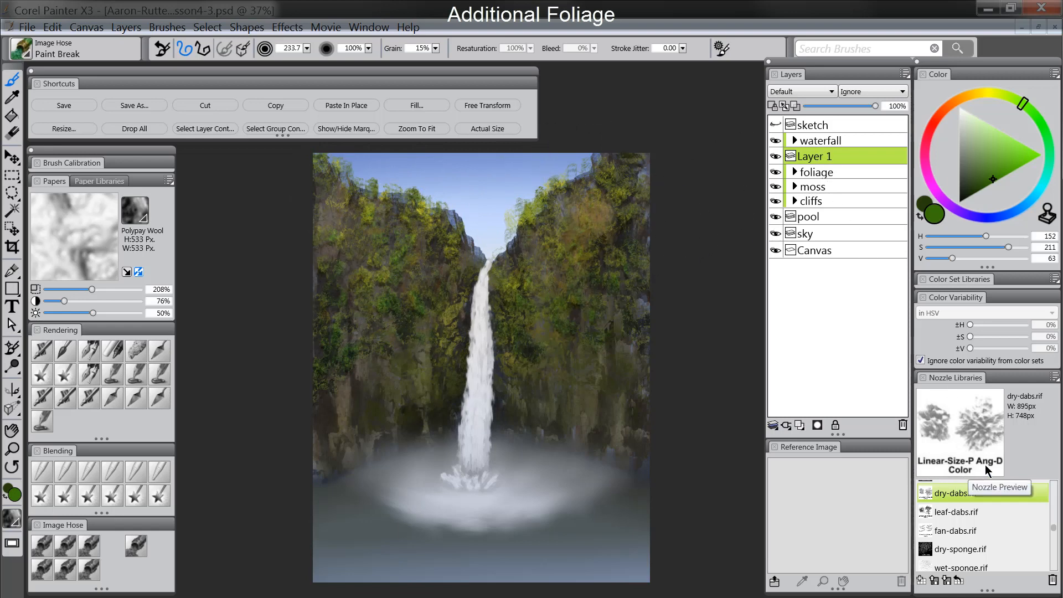
Load the foliage-large.RIF nozzle from the nozzle library.
drag(1055, 526, 1055, 509)
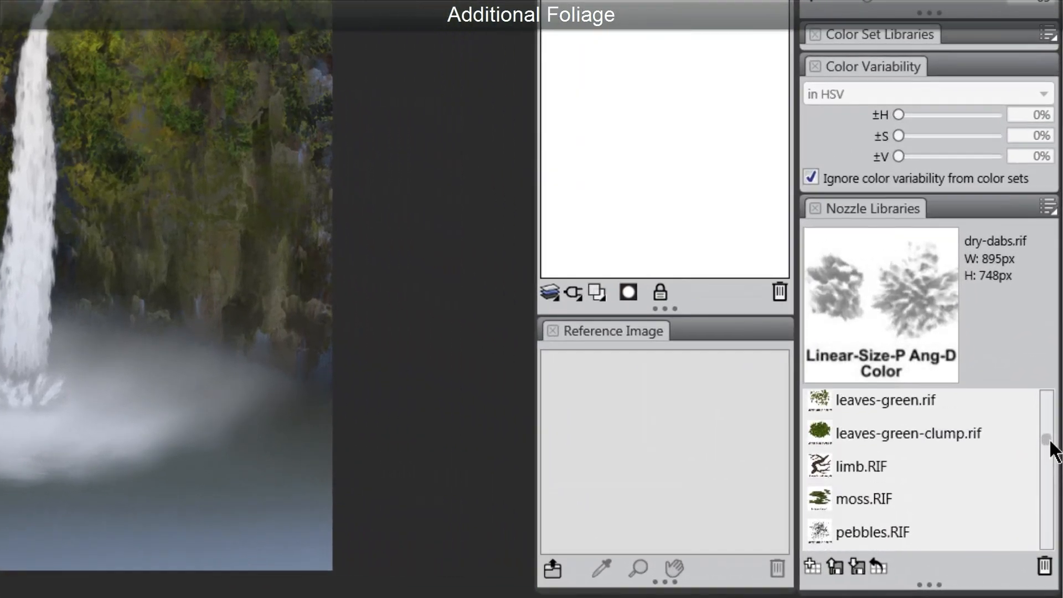
drag(1050, 441, 1047, 422)
click(896, 450)
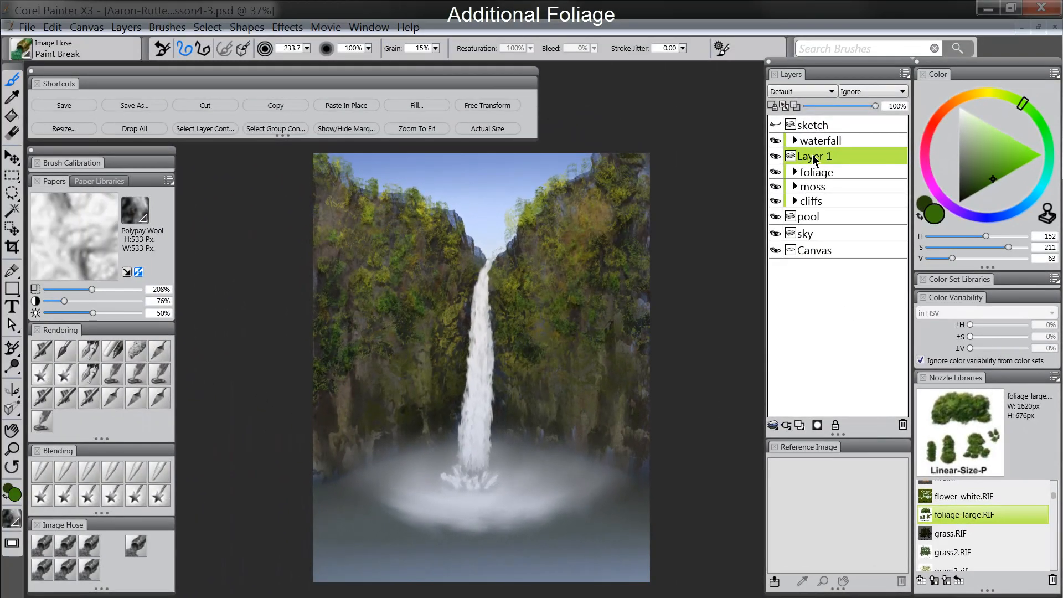
Rename Layer 1 as foliage-2.
double_click(815, 158)
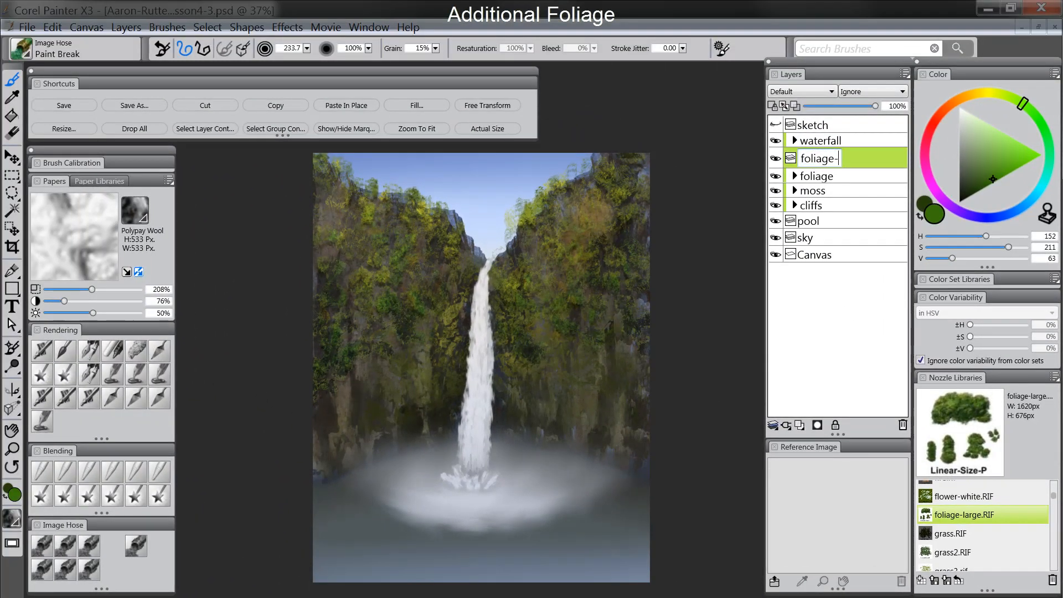
text(foliage-2)
key(Return)
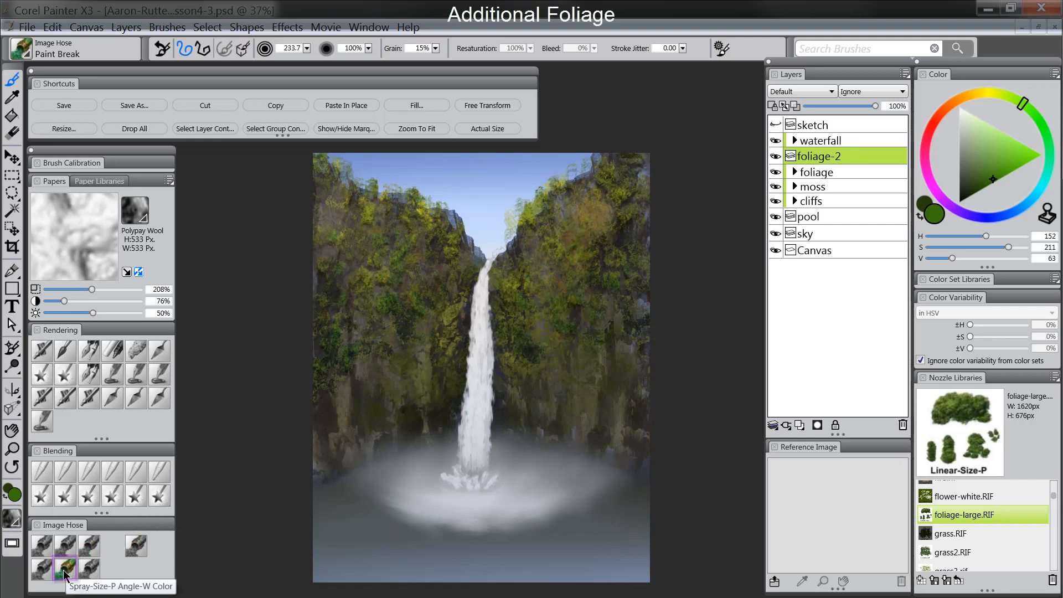
Choose the Spray-Size-P Angle-W Color image hose variant and set the main color to a saturated dark olive green.
click(91, 565)
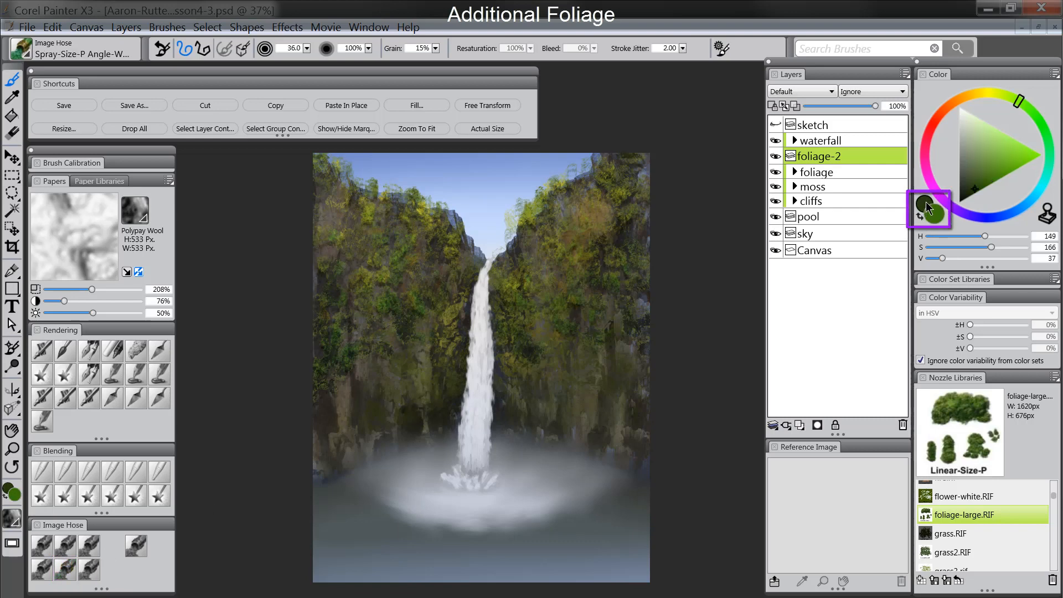
click(1004, 98)
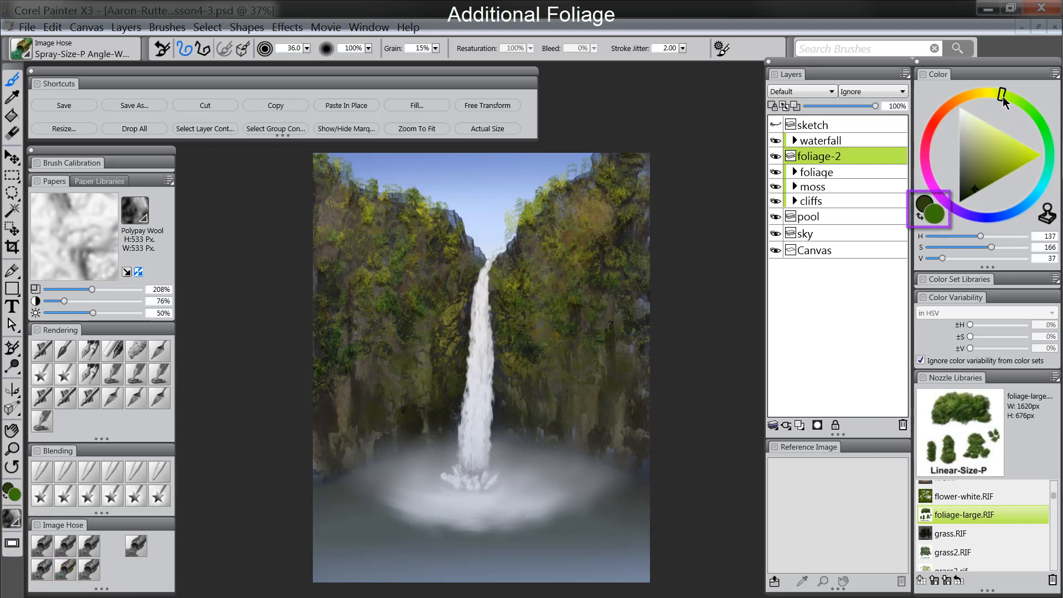
drag(990, 185, 991, 184)
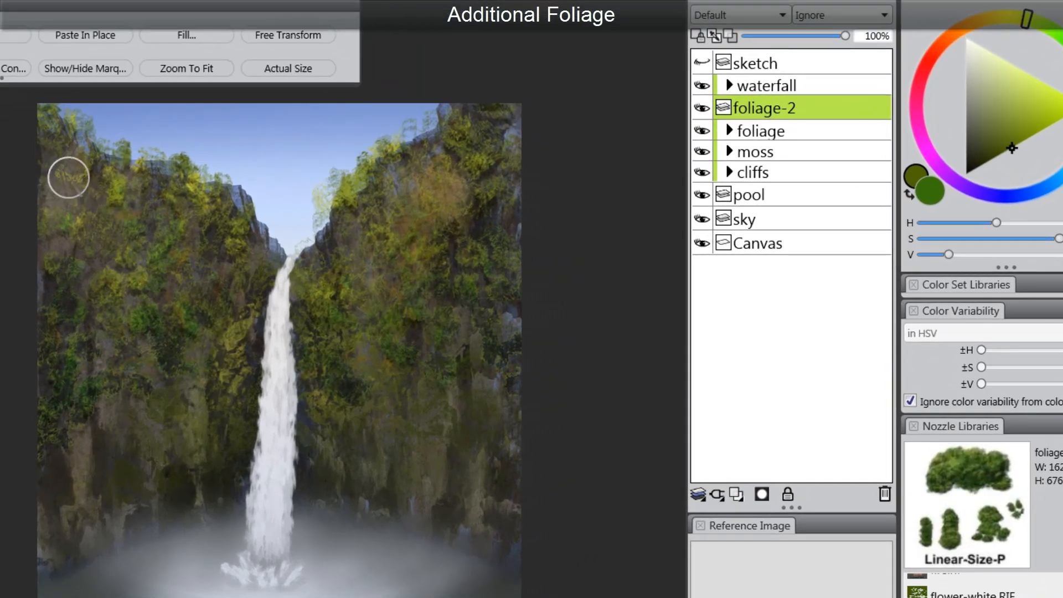
Spray olive-green foliage dabs across the upper and middle parts of both cliffs on the foliage-2 layer.
drag(58, 138, 172, 201)
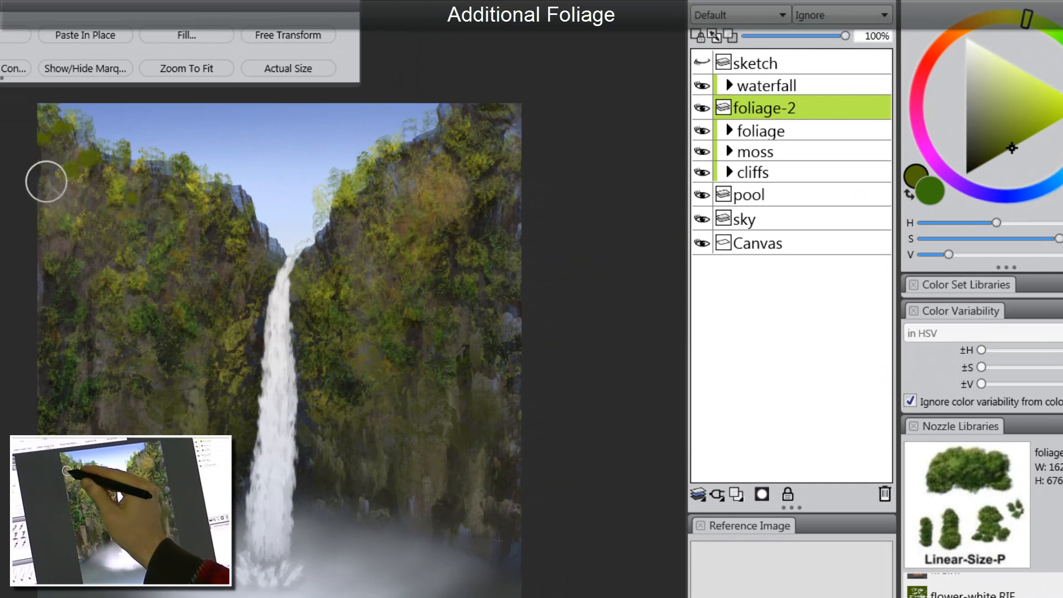
mouse_move(45, 181)
mouse_down()
mouse_move(111, 213)
mouse_move(121, 190)
mouse_move(148, 196)
mouse_move(169, 178)
mouse_move(203, 209)
mouse_up()
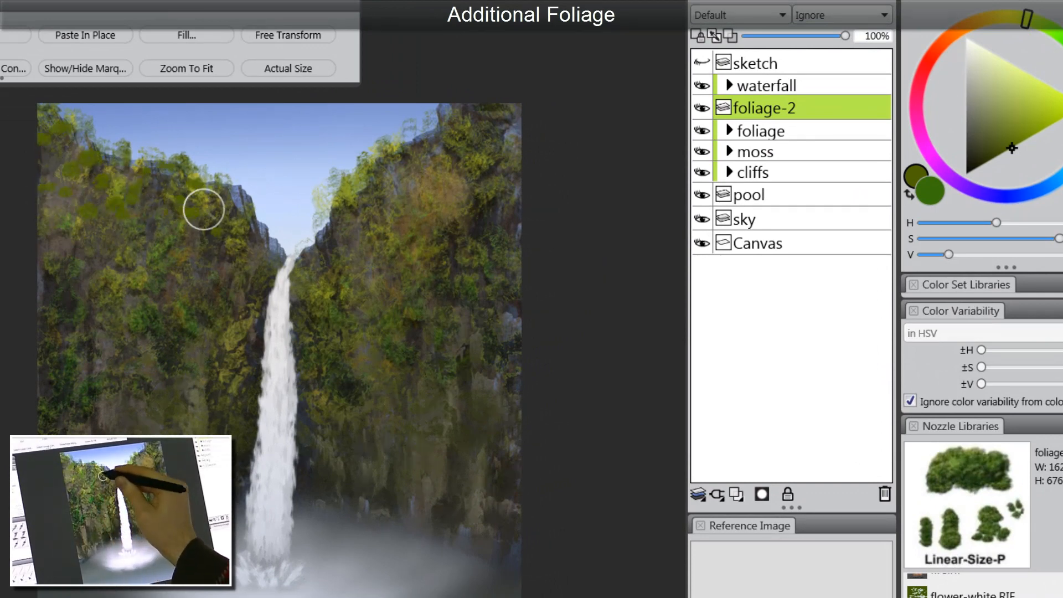
mouse_move(327, 233)
mouse_down()
mouse_move(367, 201)
mouse_move(337, 190)
mouse_move(331, 221)
mouse_move(377, 175)
mouse_move(333, 216)
mouse_move(301, 276)
mouse_move(395, 162)
mouse_move(408, 161)
mouse_move(361, 178)
mouse_move(444, 135)
mouse_move(452, 158)
mouse_move(465, 111)
mouse_move(486, 125)
mouse_move(382, 201)
mouse_move(425, 192)
mouse_move(319, 288)
mouse_move(472, 229)
mouse_move(338, 254)
mouse_move(304, 315)
mouse_move(284, 264)
mouse_move(218, 245)
mouse_move(238, 228)
mouse_up()
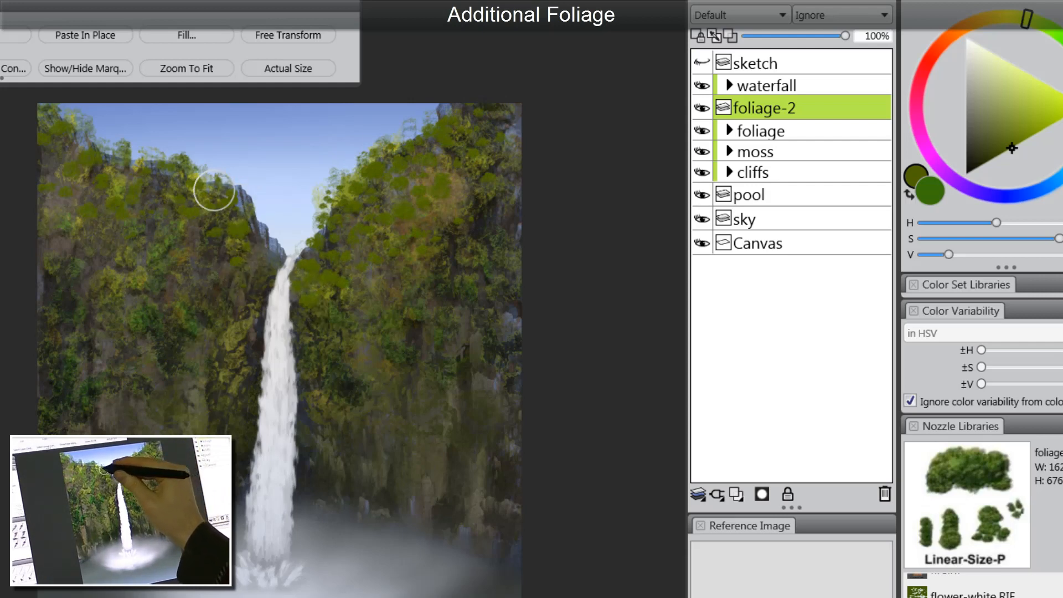
drag(256, 227, 260, 260)
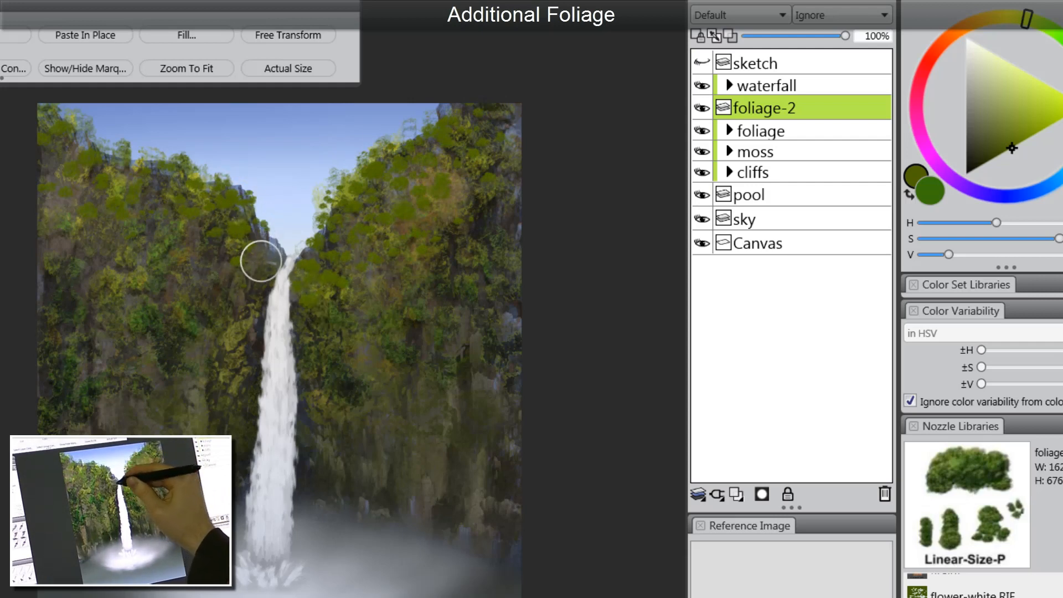
mouse_move(227, 216)
mouse_down()
mouse_move(52, 123)
mouse_move(102, 202)
mouse_move(65, 195)
mouse_move(142, 244)
mouse_move(157, 304)
mouse_move(258, 269)
mouse_move(254, 300)
mouse_up()
mouse_move(346, 319)
mouse_down()
mouse_move(377, 294)
mouse_move(78, 321)
mouse_move(54, 285)
mouse_move(47, 364)
mouse_move(94, 334)
mouse_move(37, 363)
mouse_move(131, 332)
mouse_move(133, 359)
mouse_move(183, 331)
mouse_move(180, 366)
mouse_move(217, 362)
mouse_move(123, 381)
mouse_move(54, 413)
mouse_move(126, 402)
mouse_up()
mouse_move(361, 356)
mouse_down()
mouse_move(319, 320)
mouse_move(379, 333)
mouse_move(376, 270)
mouse_move(425, 349)
mouse_move(440, 284)
mouse_up()
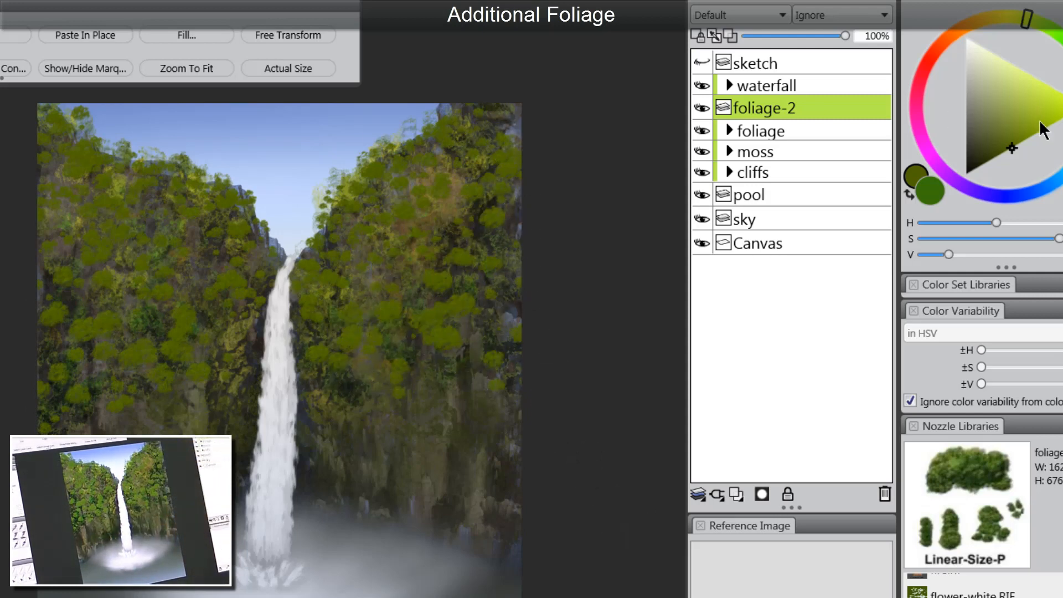
Spray brighter yellow-green foliage dabs over both cliffs, and scatter accents in a deep green of H 161, S 217, V 37.
click(1020, 139)
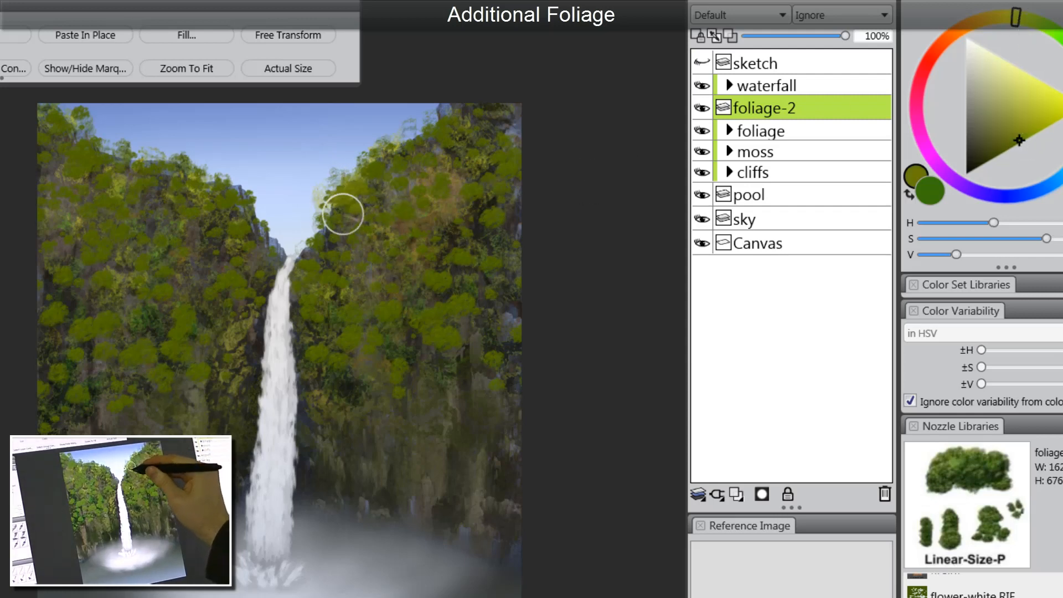
click(354, 218)
click(381, 231)
click(450, 170)
click(362, 267)
drag(361, 267, 363, 312)
click(465, 217)
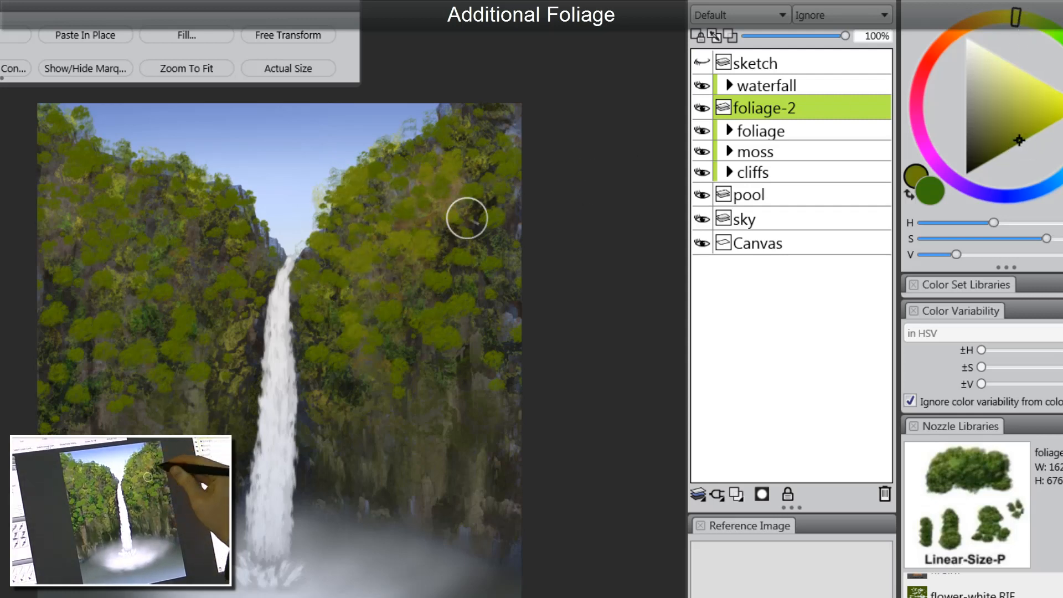
click(442, 271)
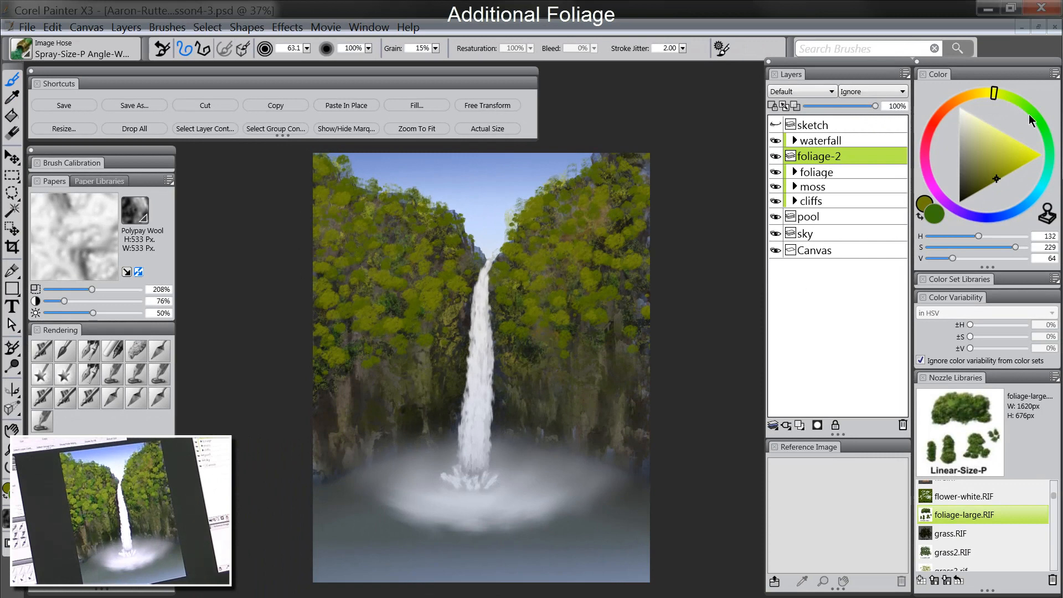
click(1030, 115)
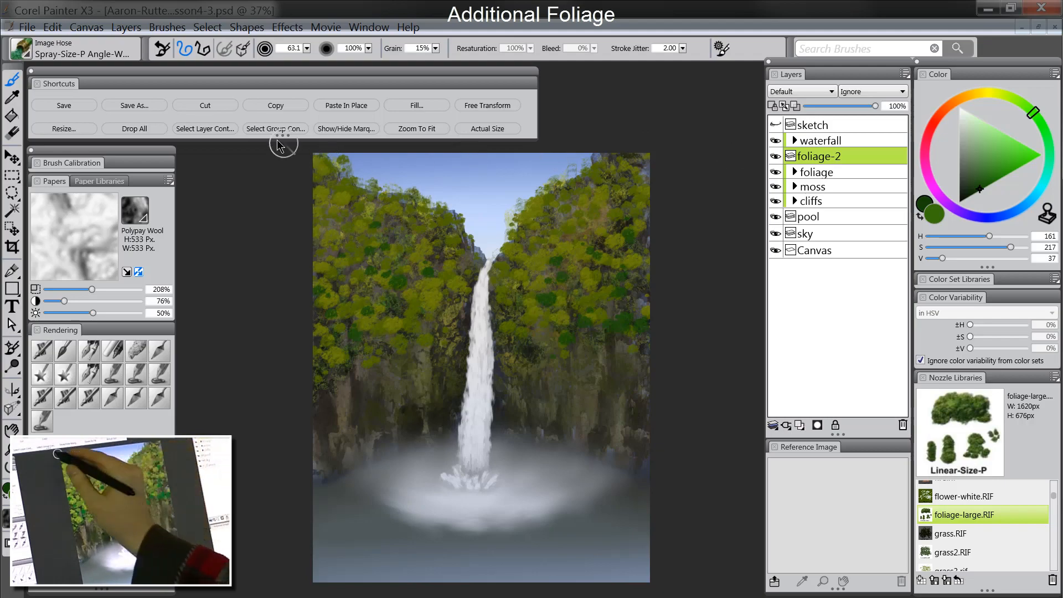
Select the content of the foliage-2 layer and hide the selection marquee.
click(216, 131)
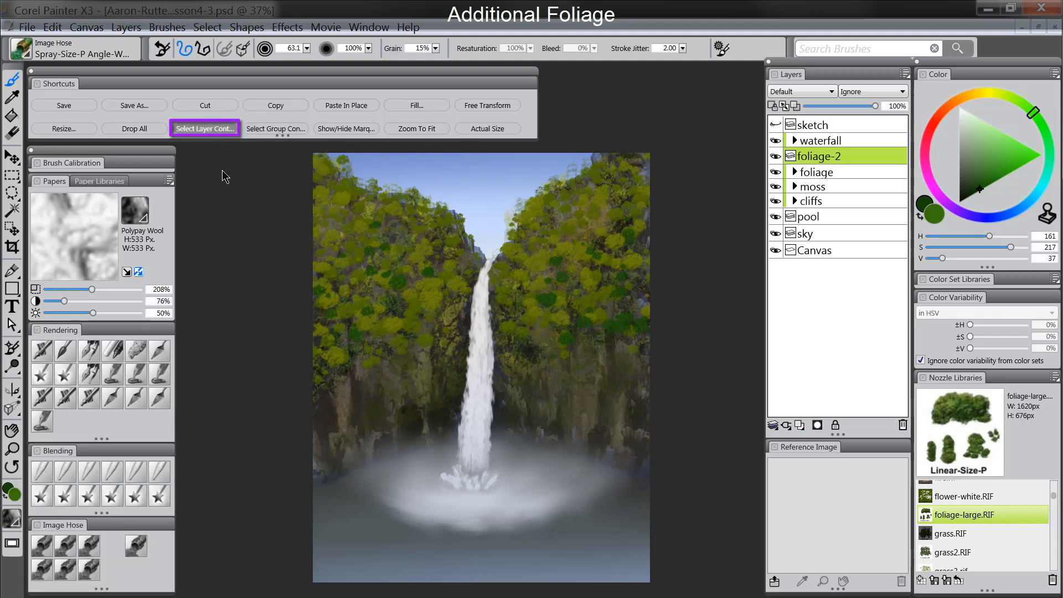
click(342, 132)
Add a layer named foliage-2-sh above foliage-2 and set its composite method to Multiply.
click(800, 426)
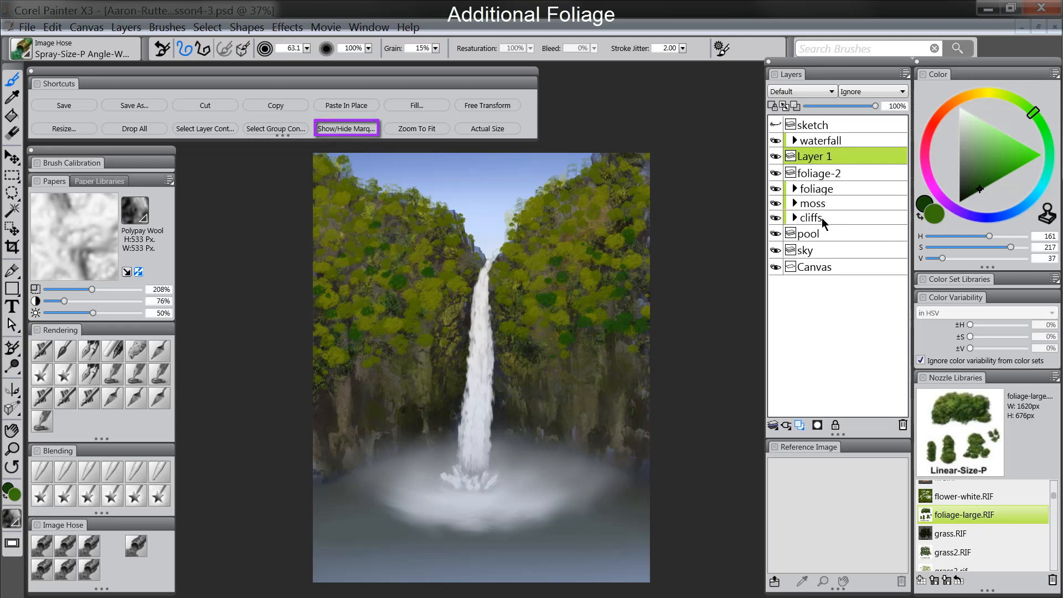
double_click(817, 159)
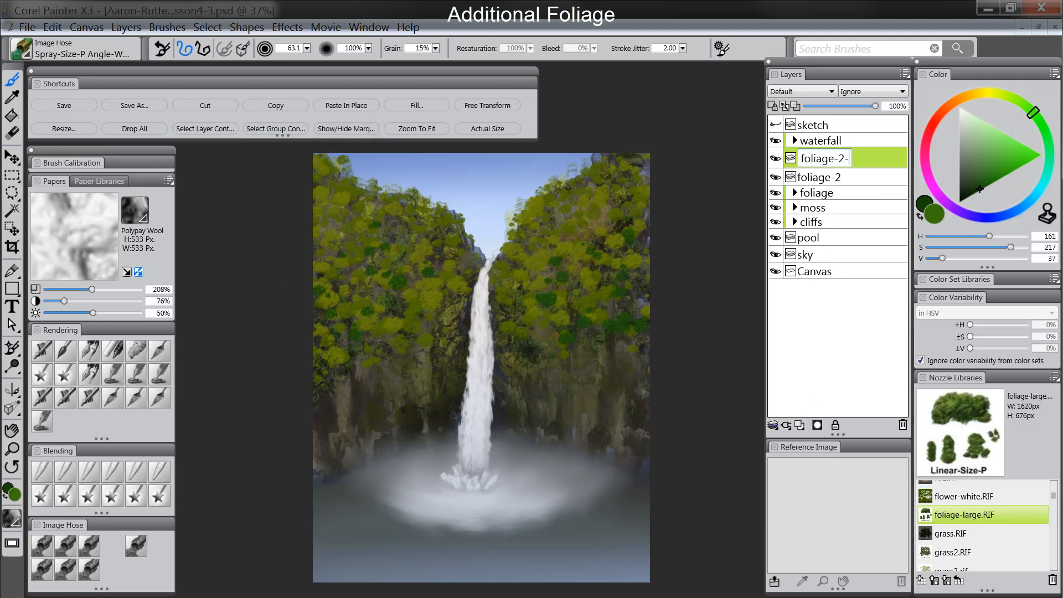
text(foliage-2-sh)
key(Return)
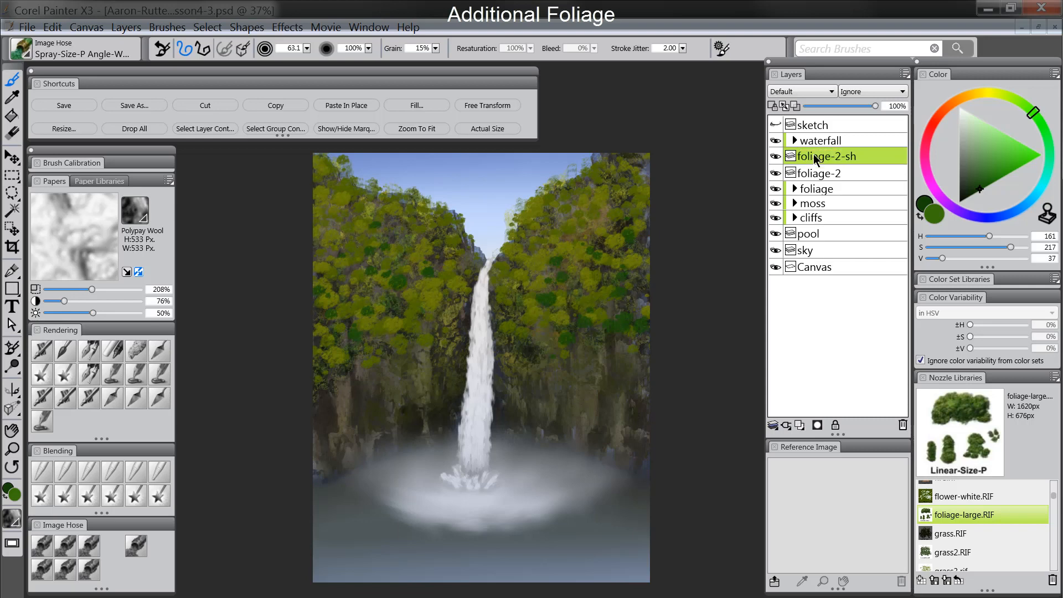
click(801, 93)
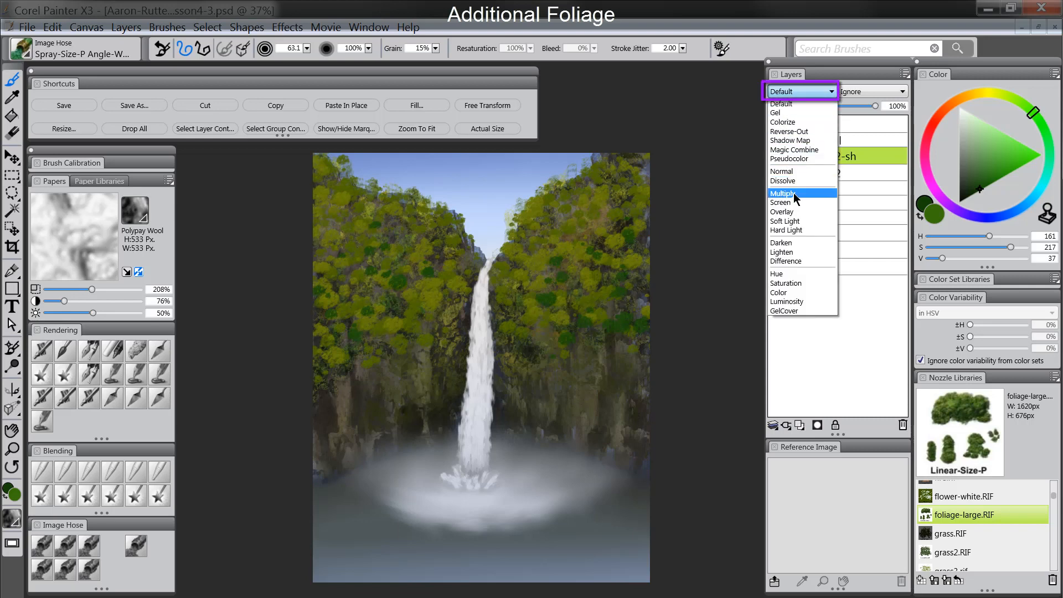
click(794, 194)
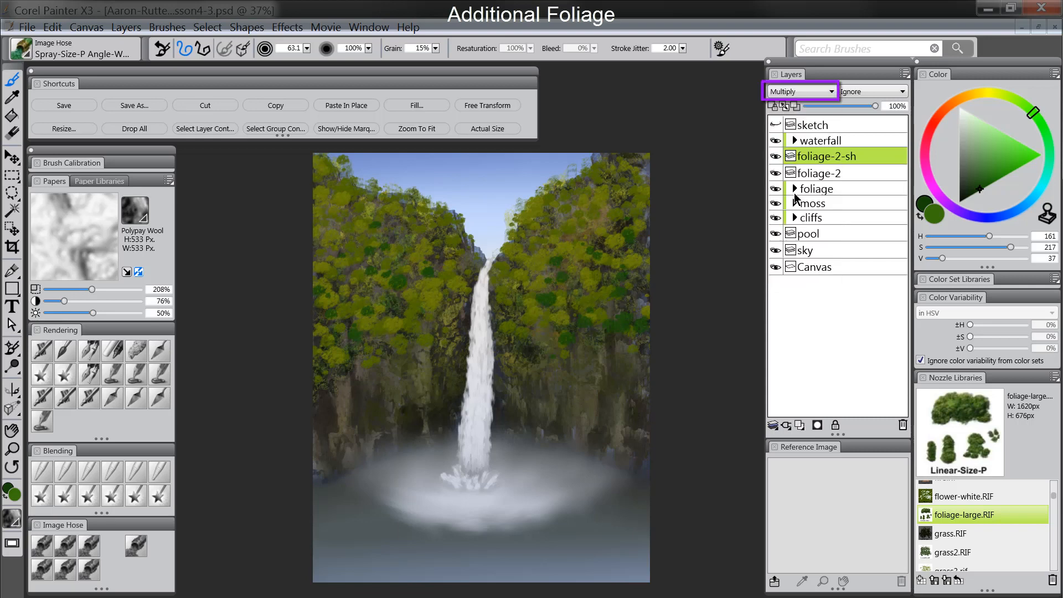
Choose the Sponge brush and darken the main green to H 161, S 143, V 30 and the additional green to H 152, S 254, V 31.
click(134, 349)
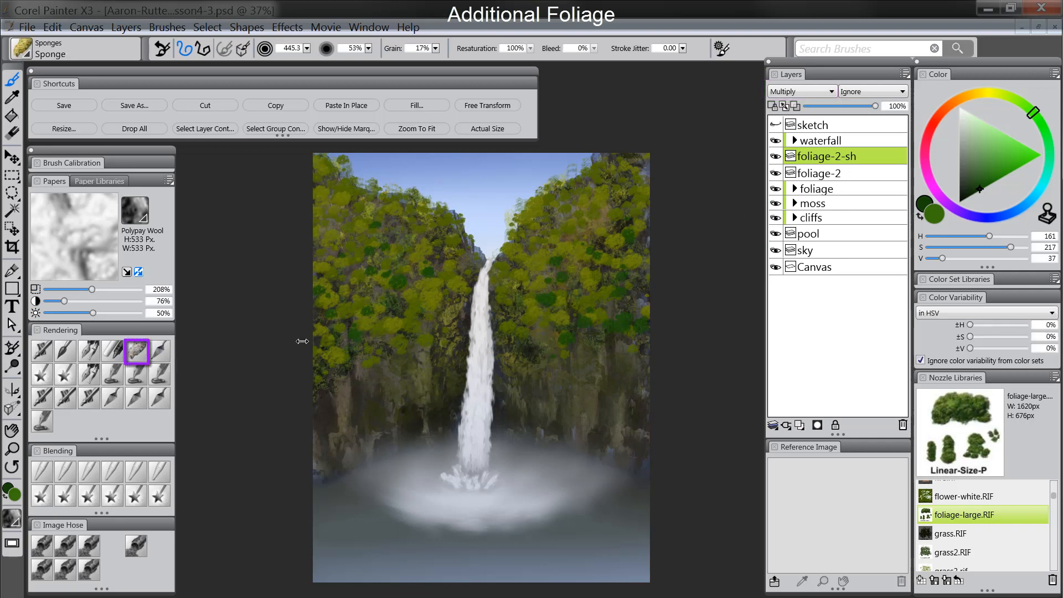
click(973, 194)
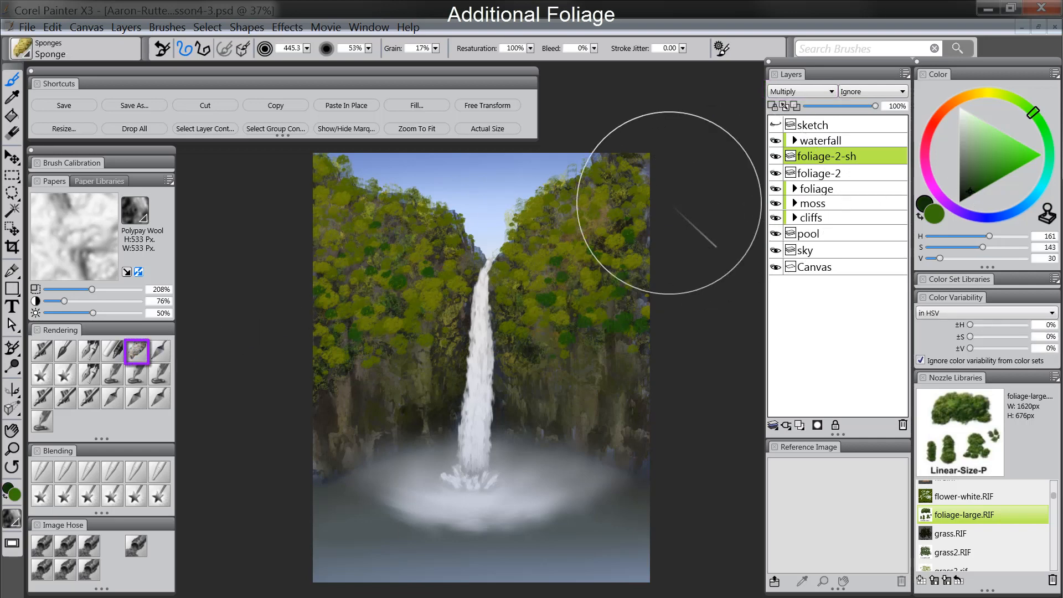
click(936, 209)
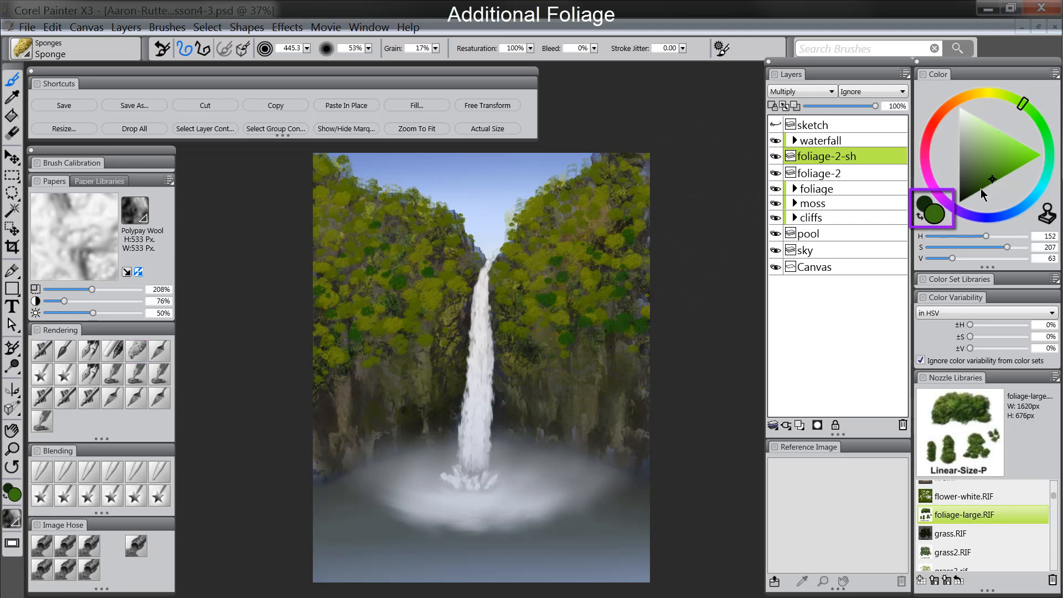
click(980, 191)
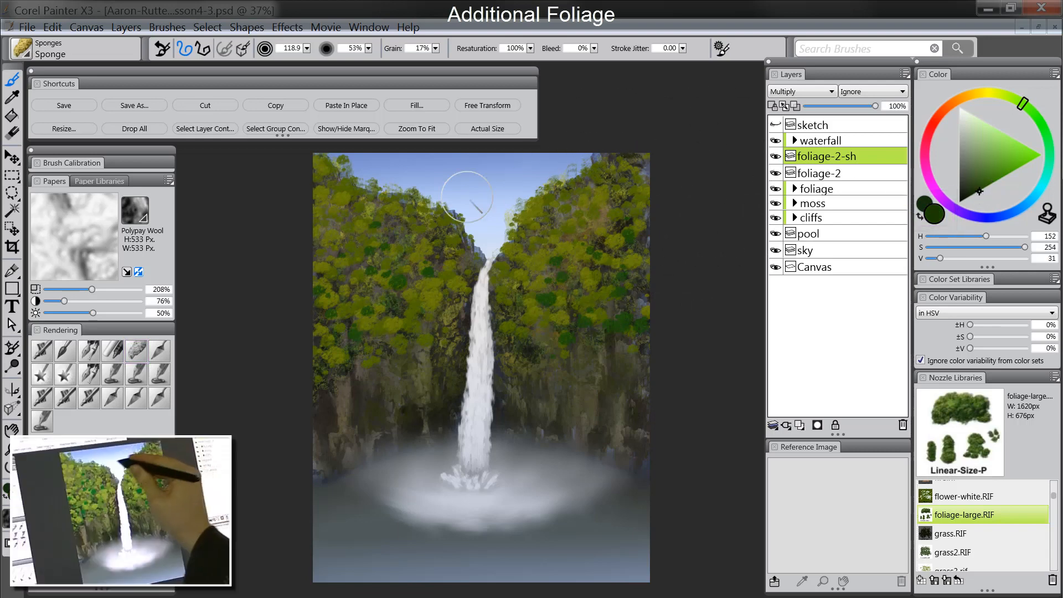
Sponge dark shadow texture over the foliage on both cliffs with increasing brush sizes up to 303.9.
drag(416, 218, 449, 233)
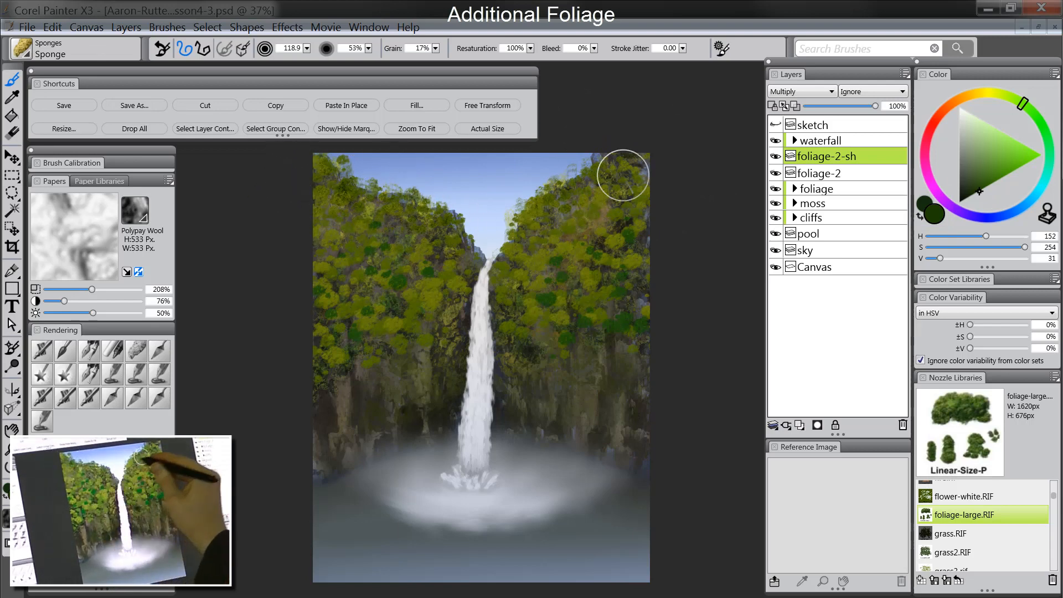
drag(610, 197, 608, 230)
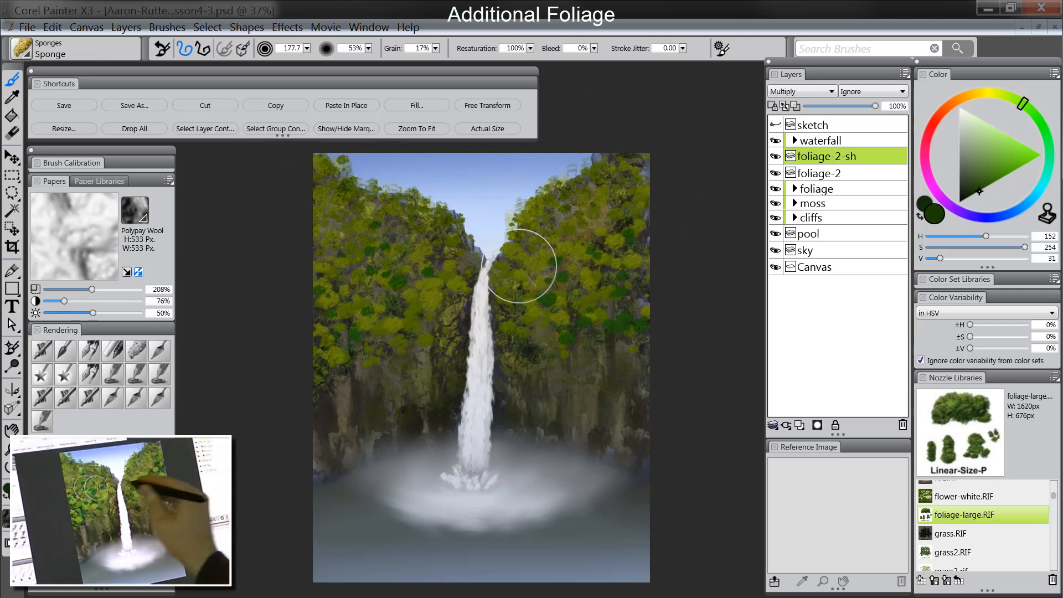
drag(570, 308, 613, 353)
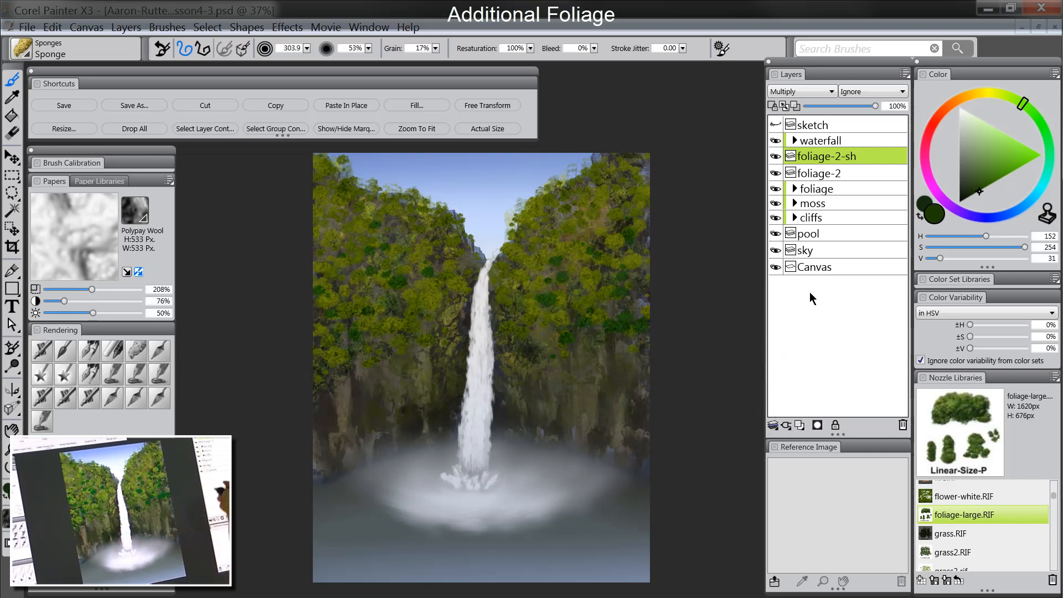
Lower the opacity of the foliage-2-sh layer to 78% and of the foliage-2 layer to 82%.
click(861, 105)
click(837, 173)
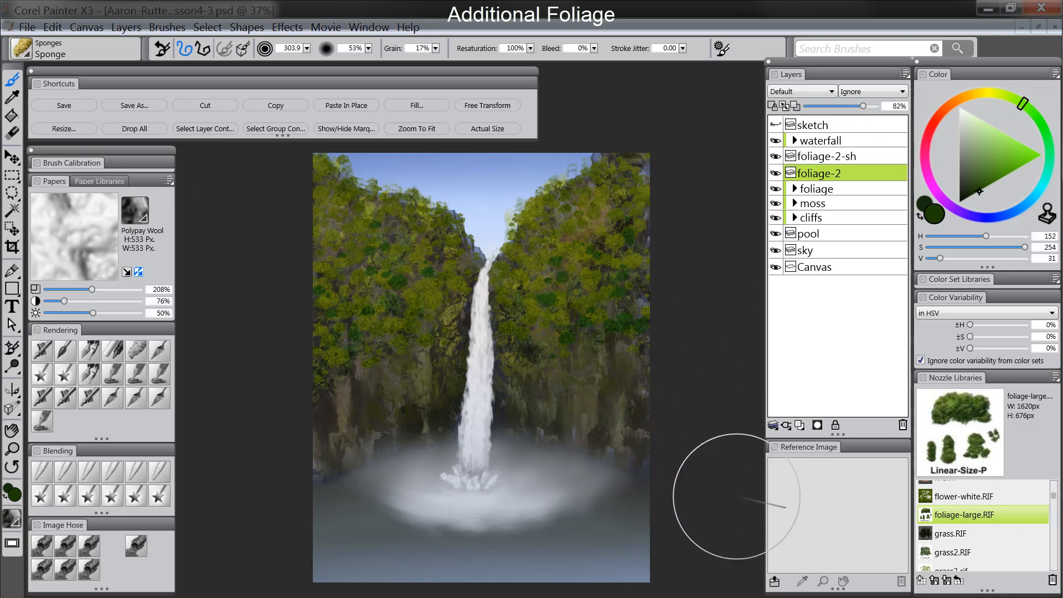
Add a layer named foliage-3 directly above foliage-2-sh.
click(837, 156)
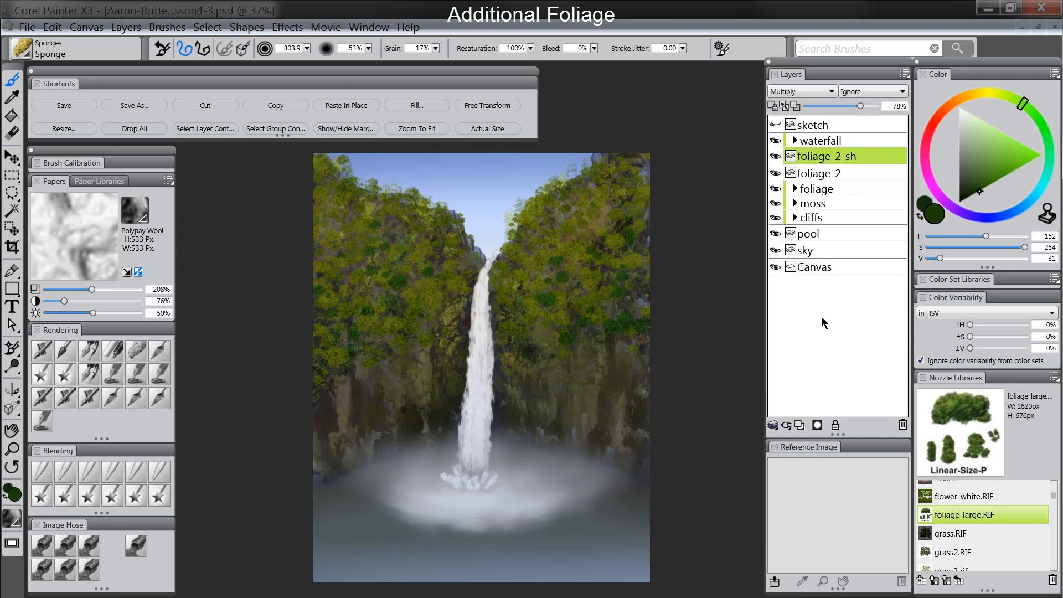
click(800, 425)
double_click(819, 157)
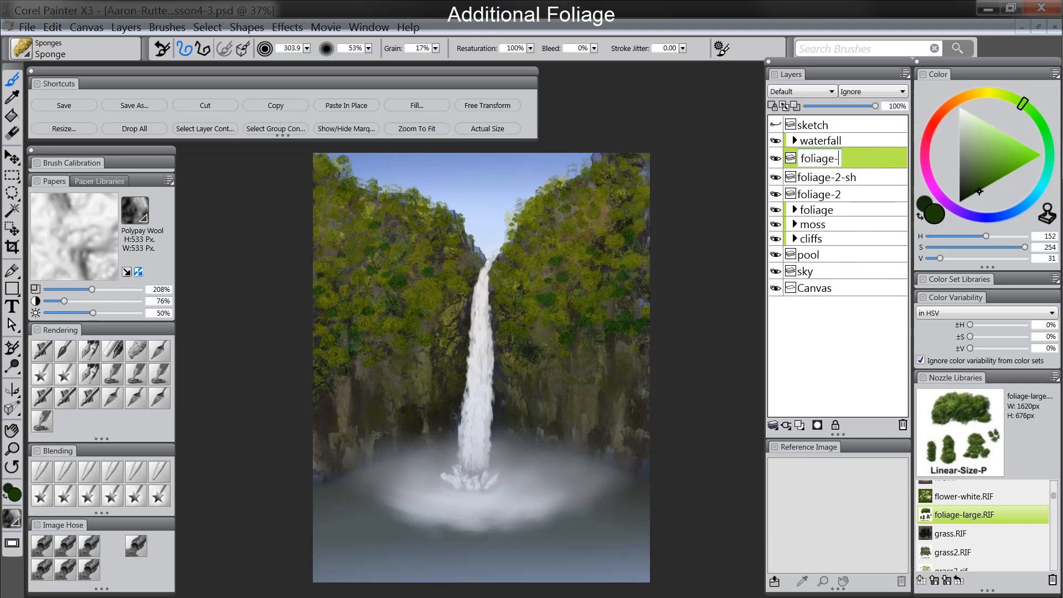
text(foliage-3)
key(Return)
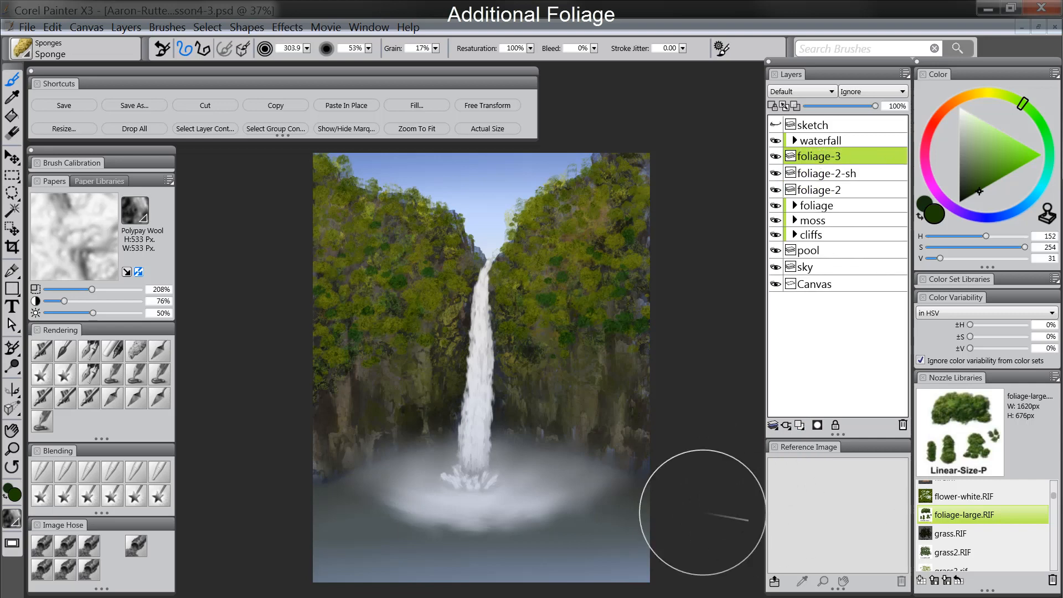
Spray foliage-large clumps over both cliffs on the foliage-3 layer with the Spray-Size-P Angle-W image hose, reducing the brush size to 32.9.
click(65, 548)
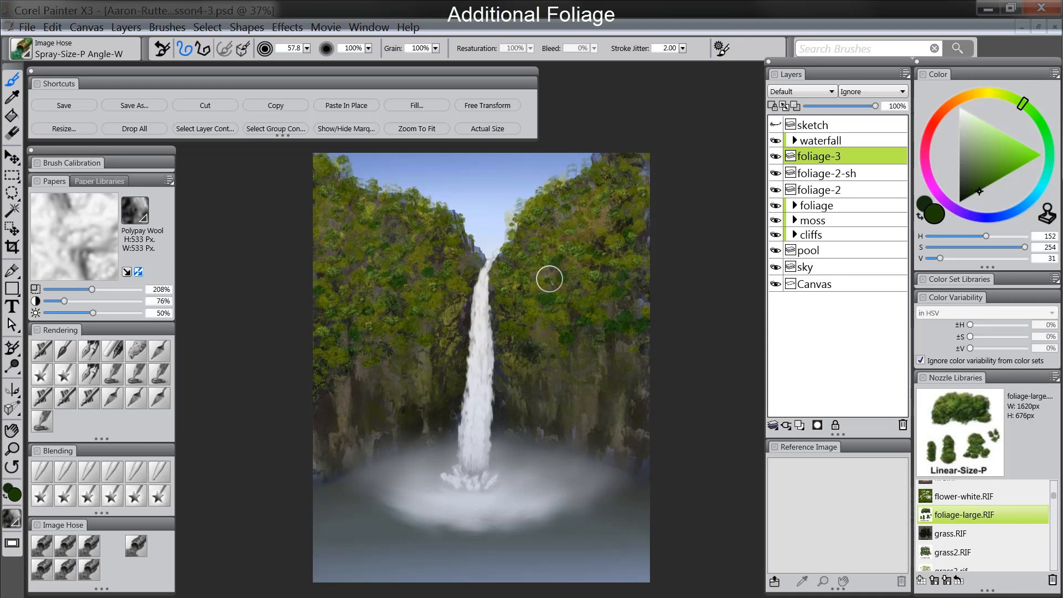
key(ctrl+d)
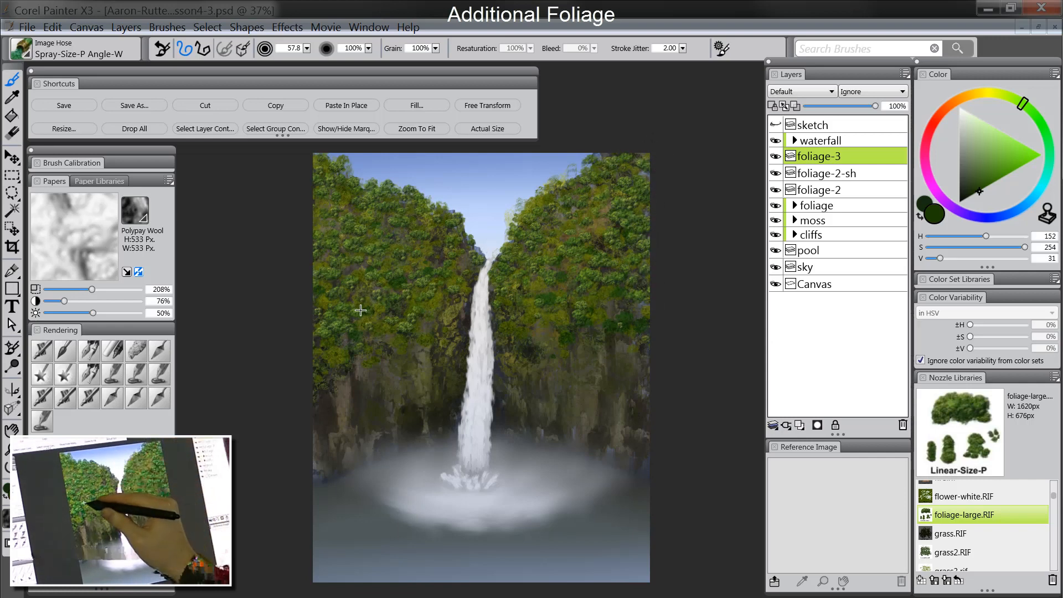
ctrl+alt+drag(362, 339, 332, 340)
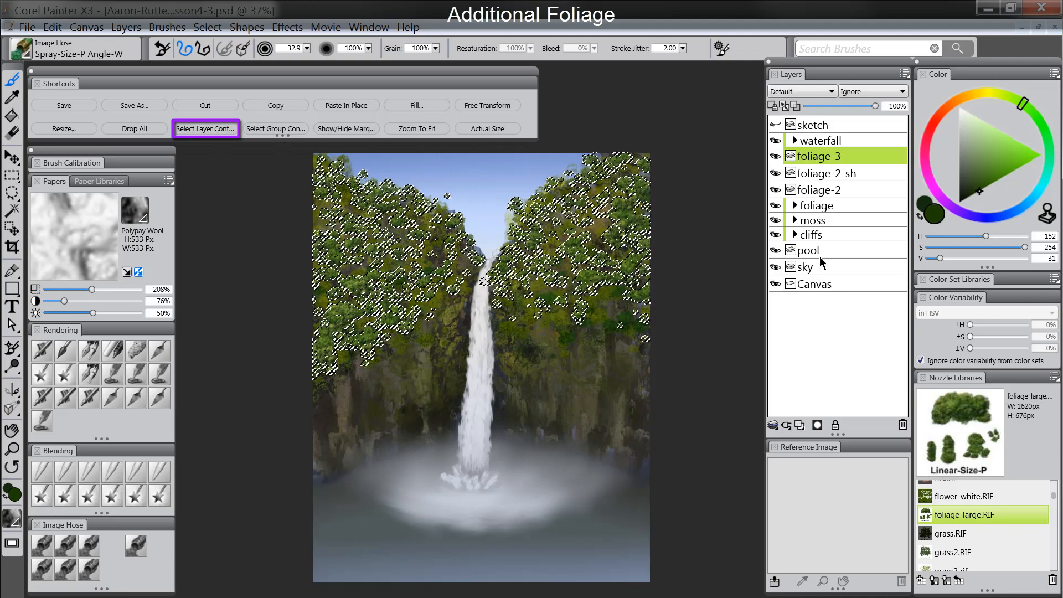
Add a layer named foliage-3-sh directly above foliage-3 and set its composite method to Multiply.
click(800, 426)
double_click(814, 156)
text(foliag)
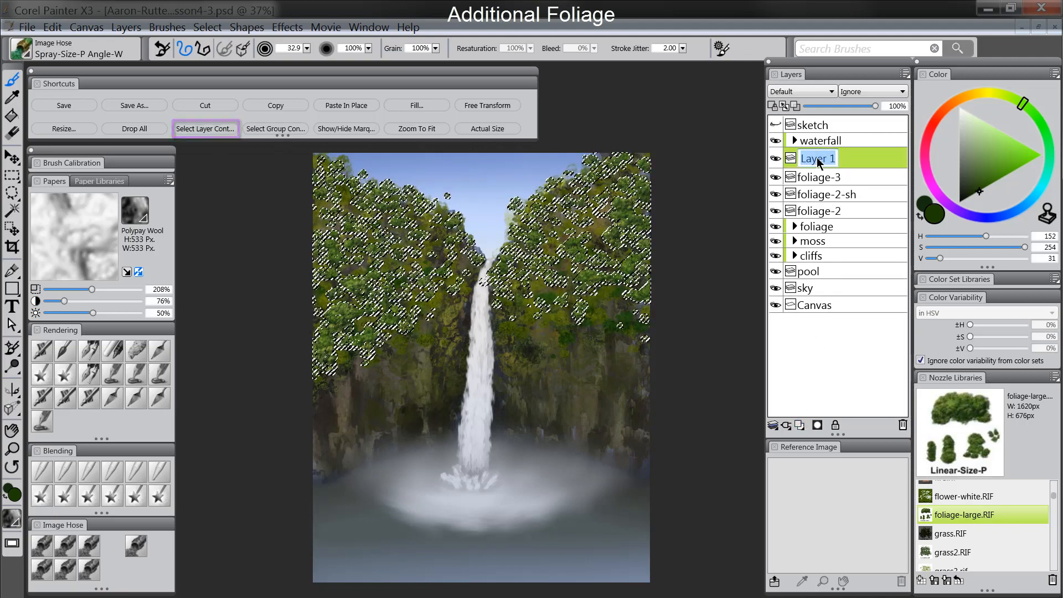
text(e-3-sh)
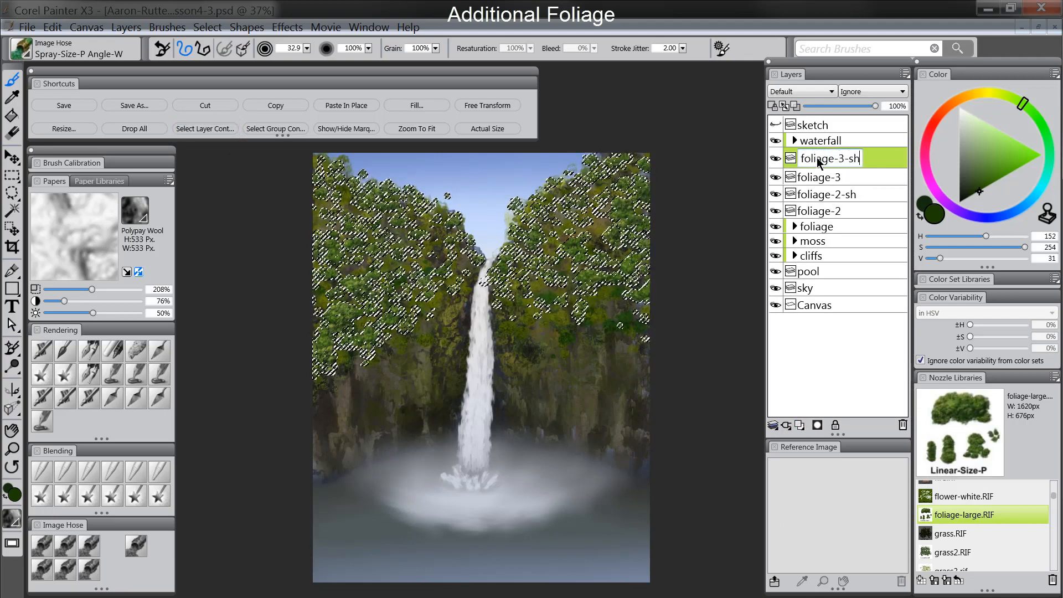
key(Return)
click(802, 92)
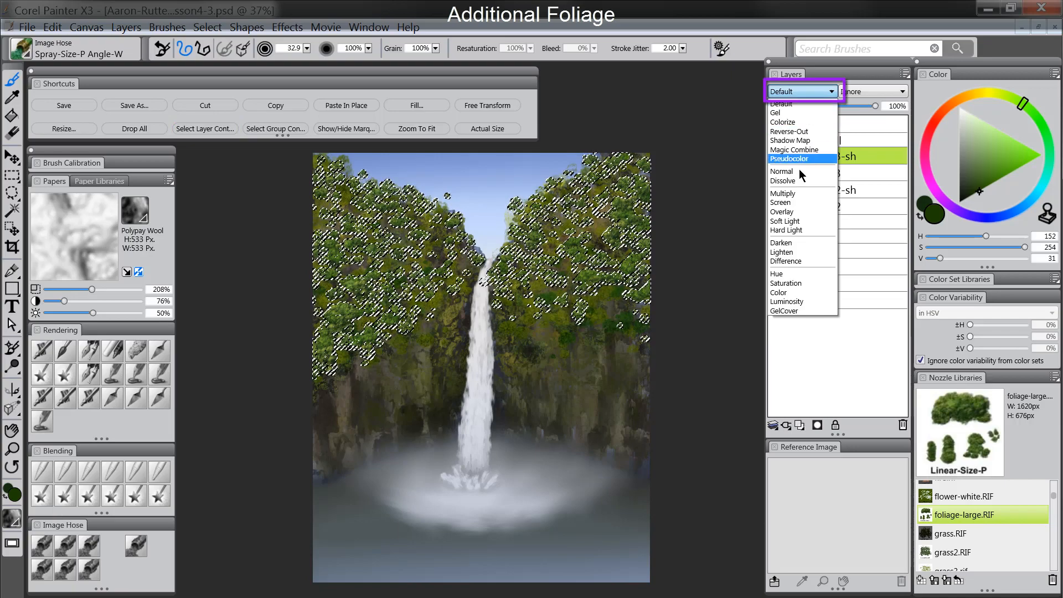
click(800, 177)
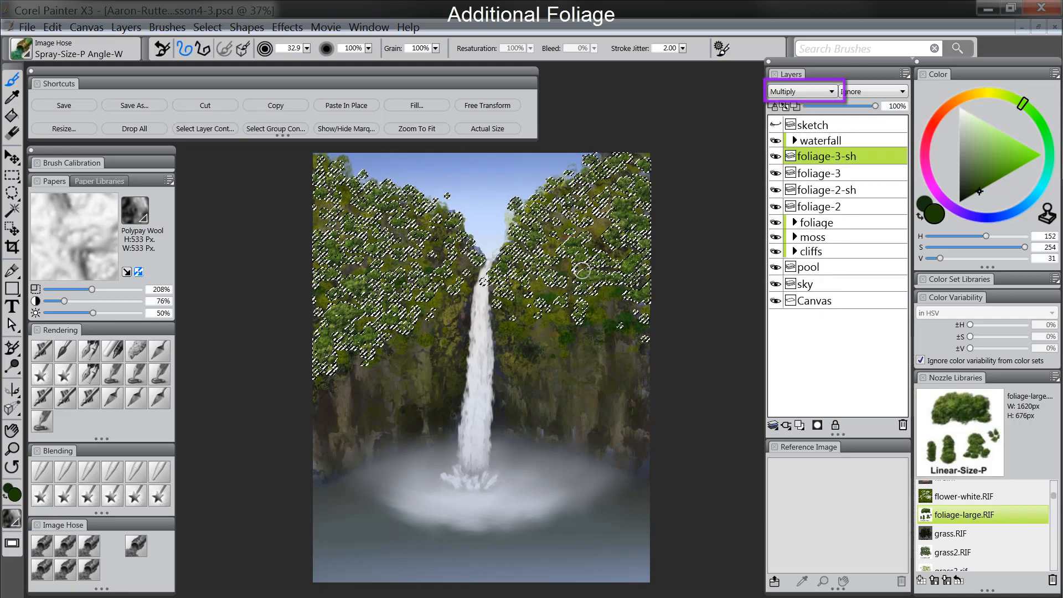
Hide the selection marquee and sponge dark shadows over the selected foliage on both cliffs with the 303.9 Sponge brush.
click(350, 130)
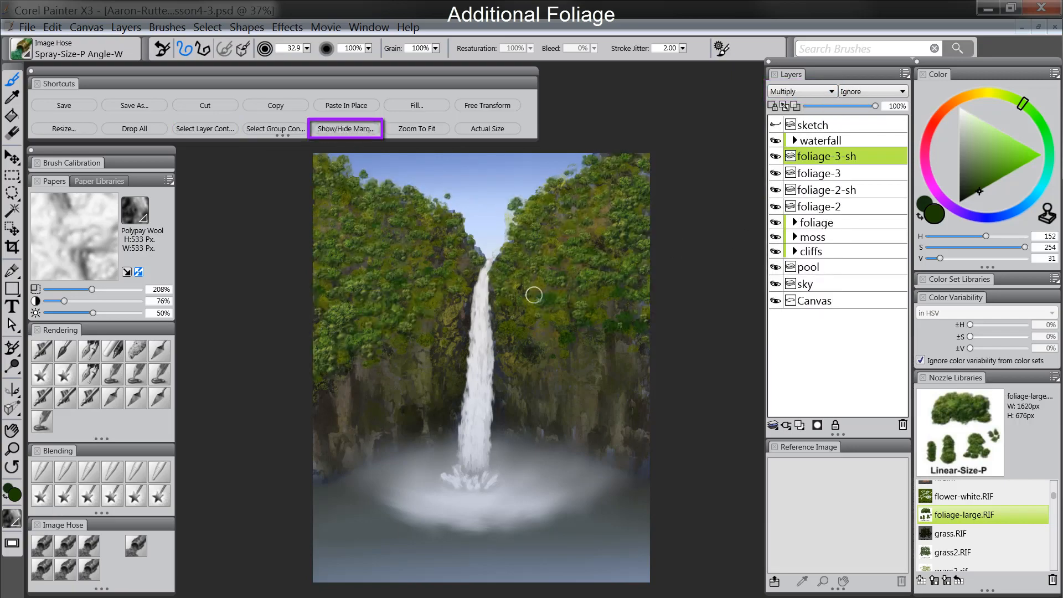
click(135, 350)
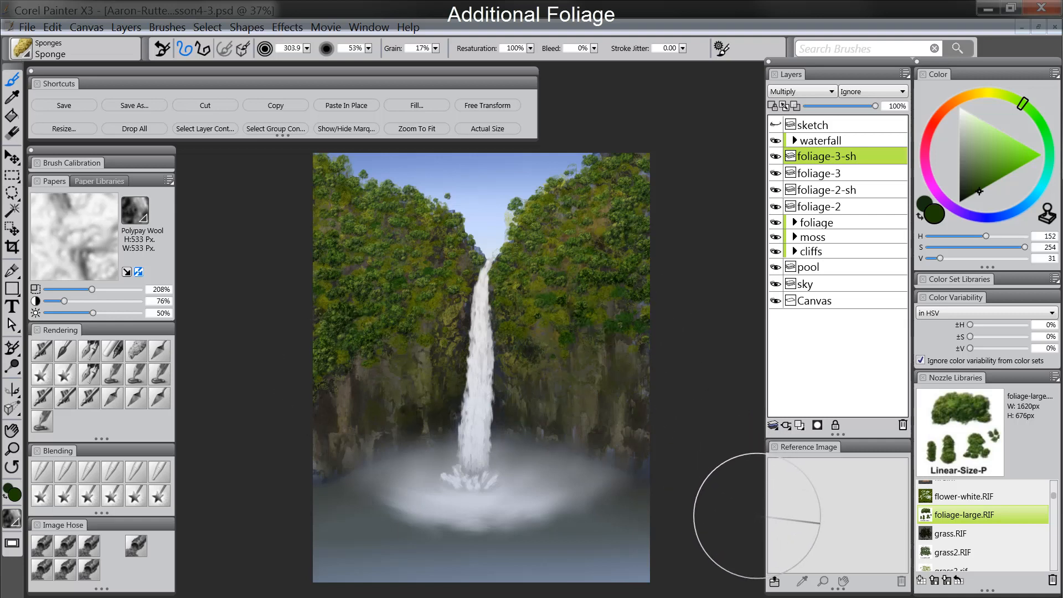
Preserve the transparency of the foliage-3 layer and brush yellow-green highlights (H 134, S 223, V 105) onto its upper foliage with Square Chalk.
click(112, 350)
drag(993, 103, 1000, 101)
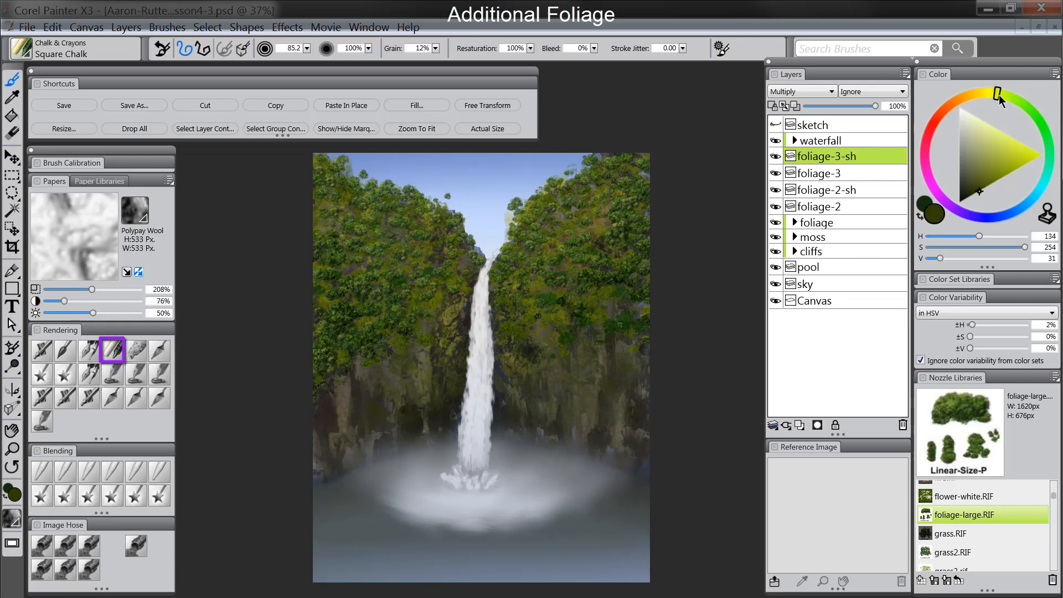
click(1019, 163)
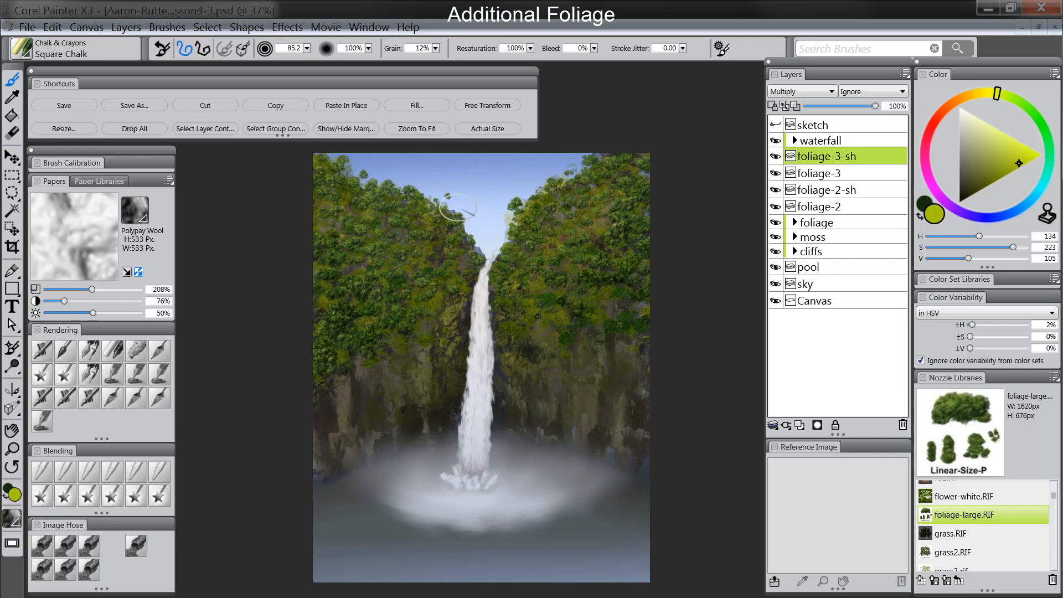
click(837, 175)
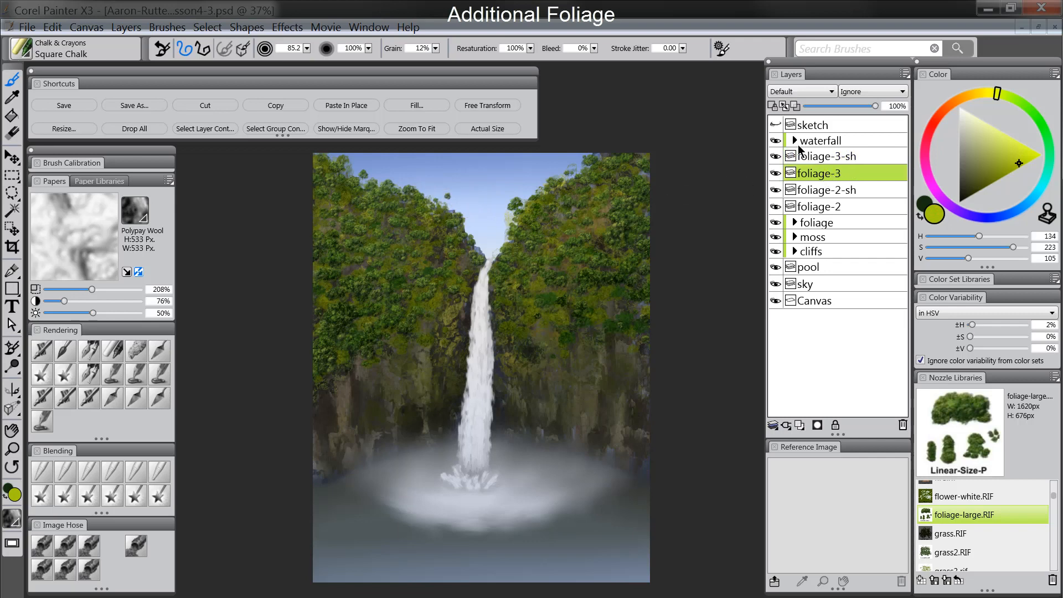
click(773, 106)
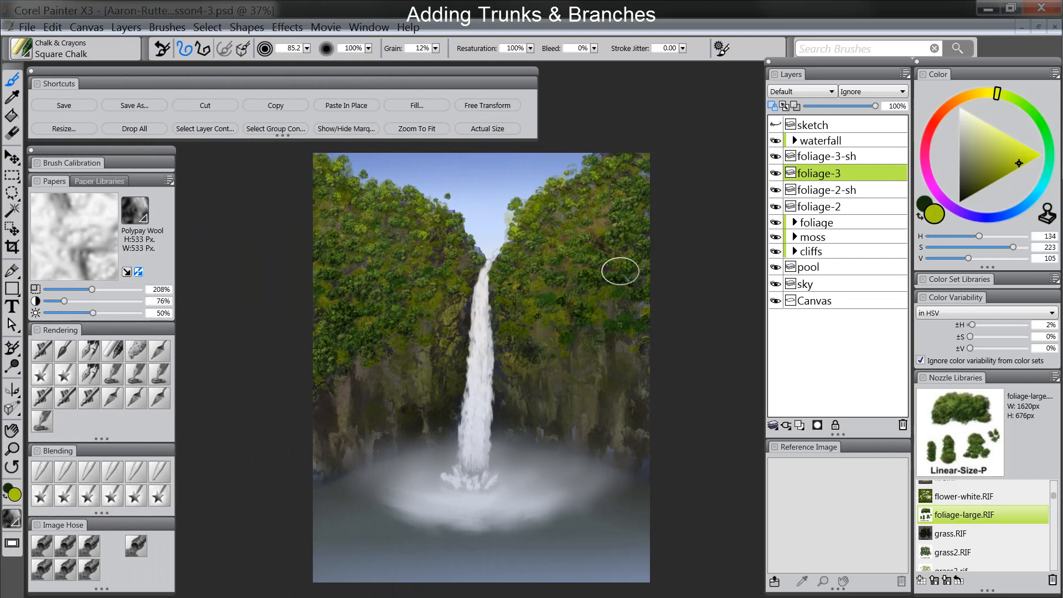
Add a layer named trunks directly above foliage-3-sh.
click(836, 157)
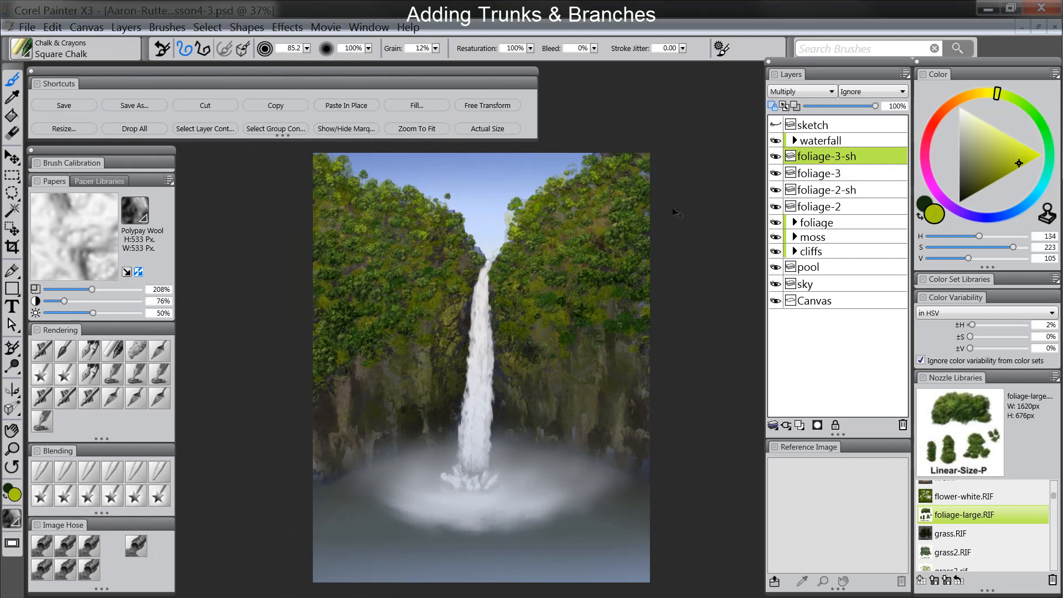
click(800, 425)
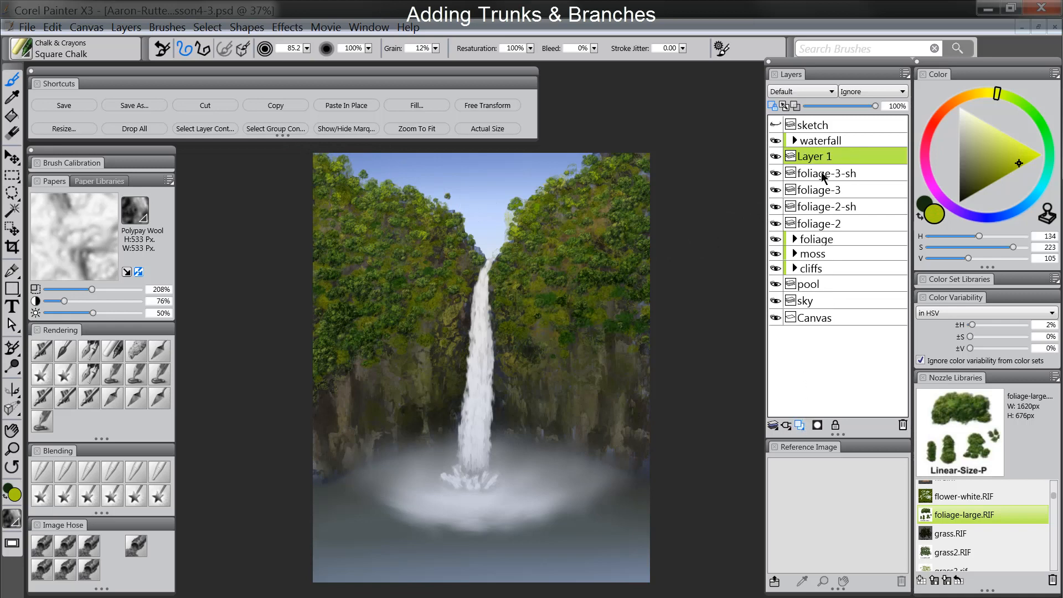
double_click(823, 162)
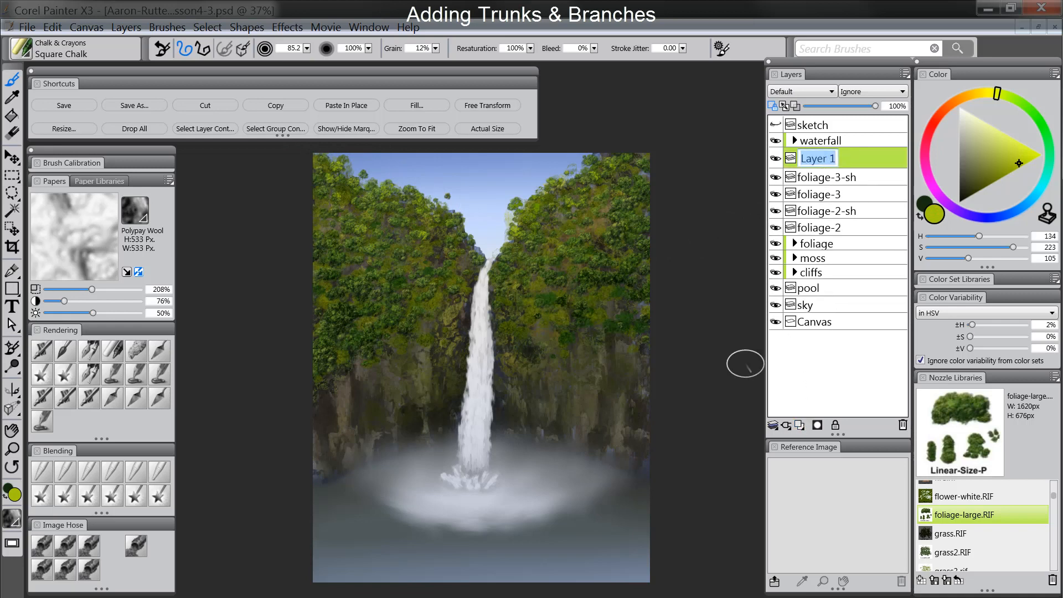
text(trunks)
key(Return)
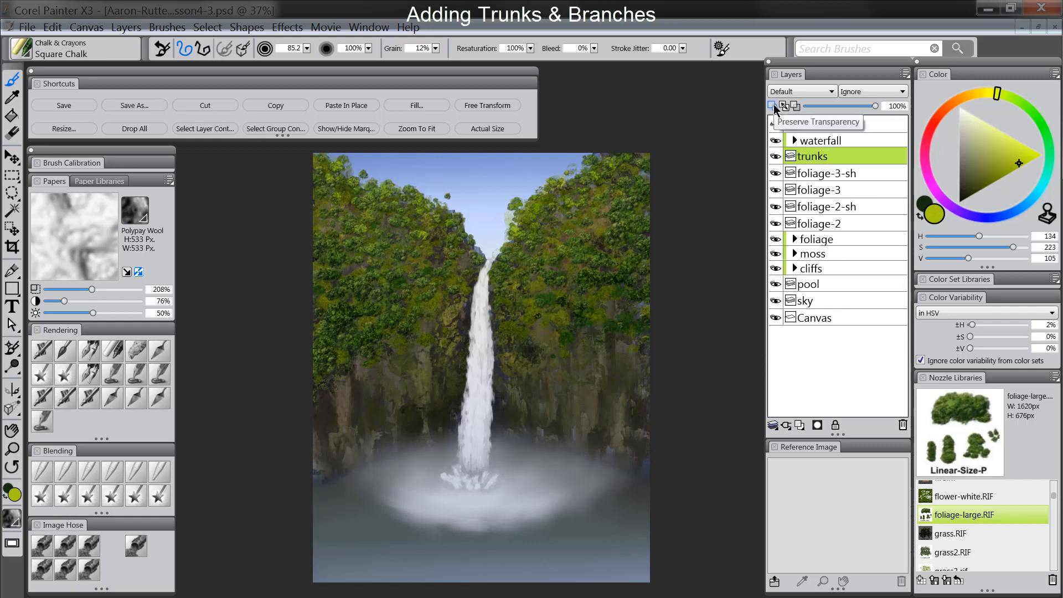
Choose the Detail Oils Brush and set the main color to a dark blue with H 253, S 86, V 24.
click(12, 449)
click(472, 260)
click(471, 270)
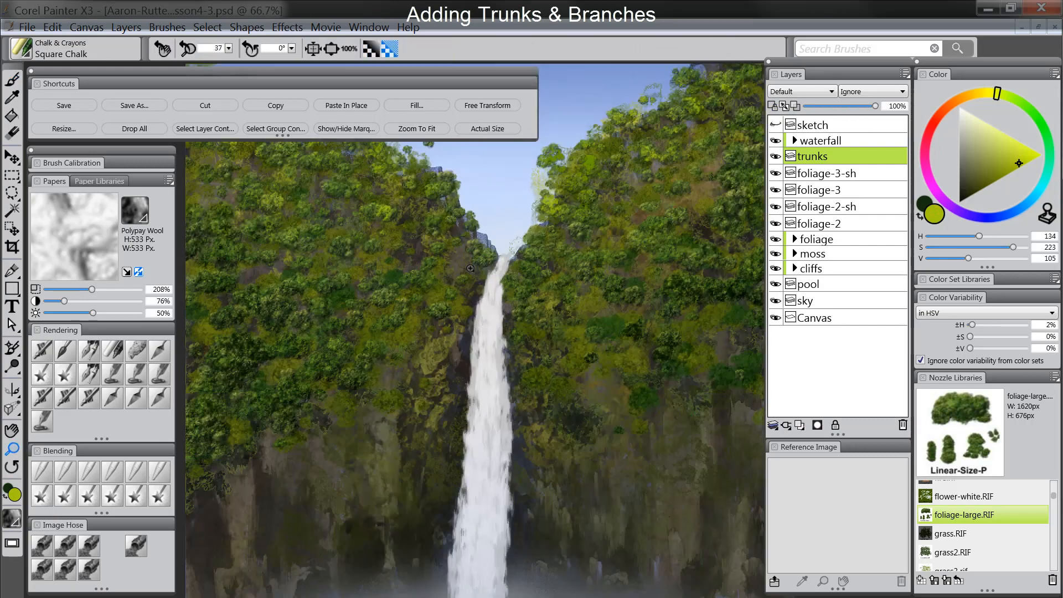
drag(503, 331, 543, 393)
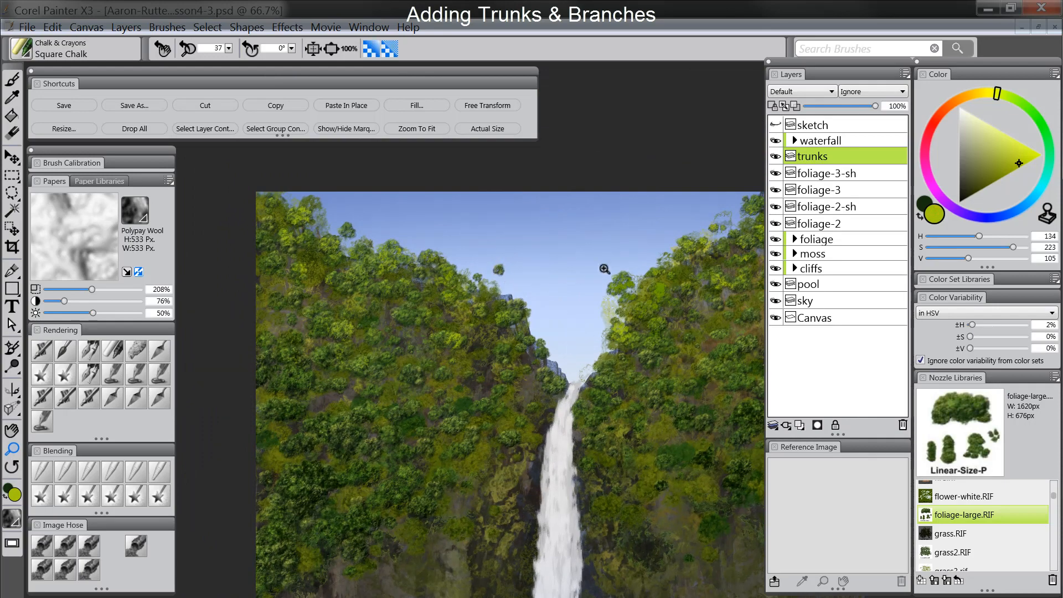
click(967, 196)
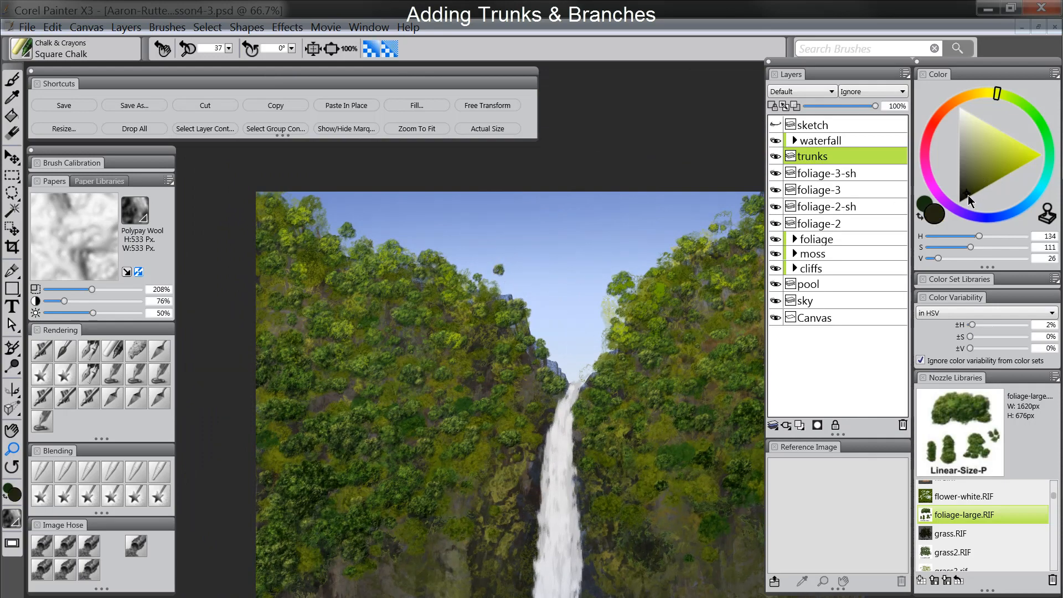
mouse_move(997, 93)
mouse_down()
mouse_move(957, 99)
mouse_move(991, 218)
mouse_up()
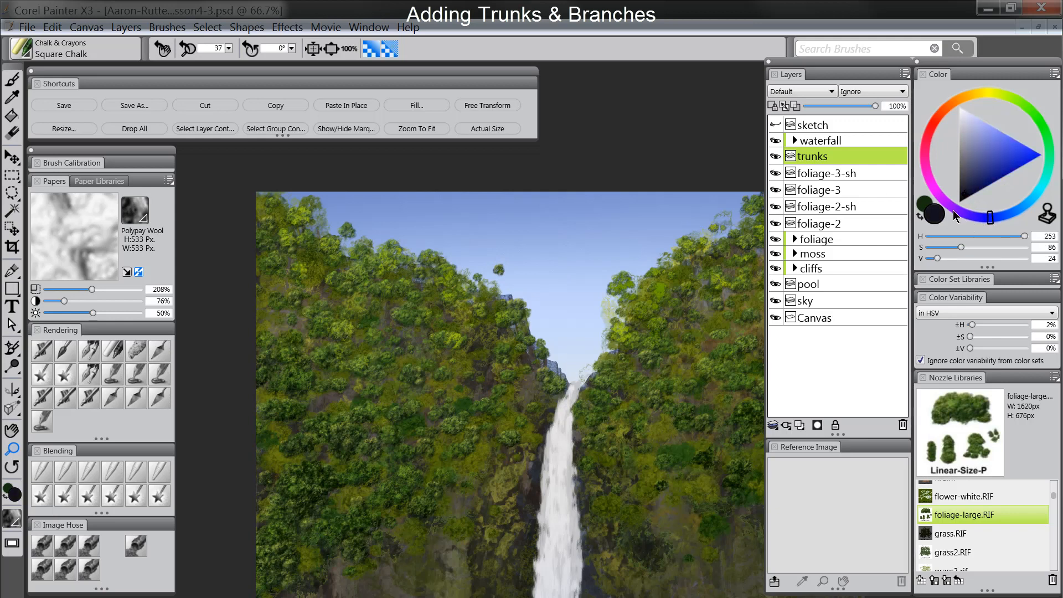
click(61, 357)
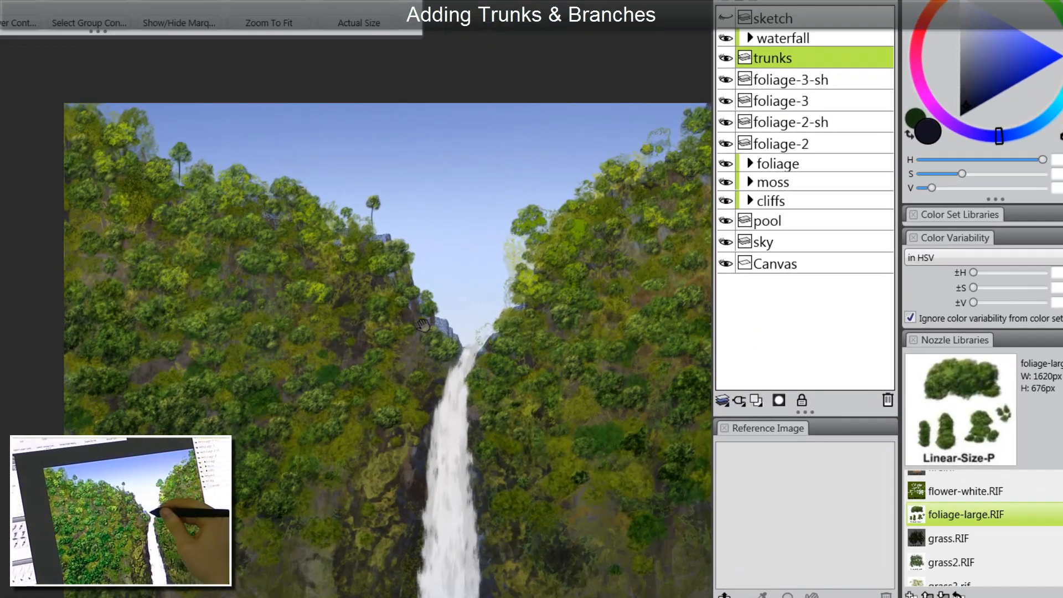
Hide the panels and paint thin dark trunks and branches among the foliage clumps on both cliffs.
drag(423, 325, 165, 368)
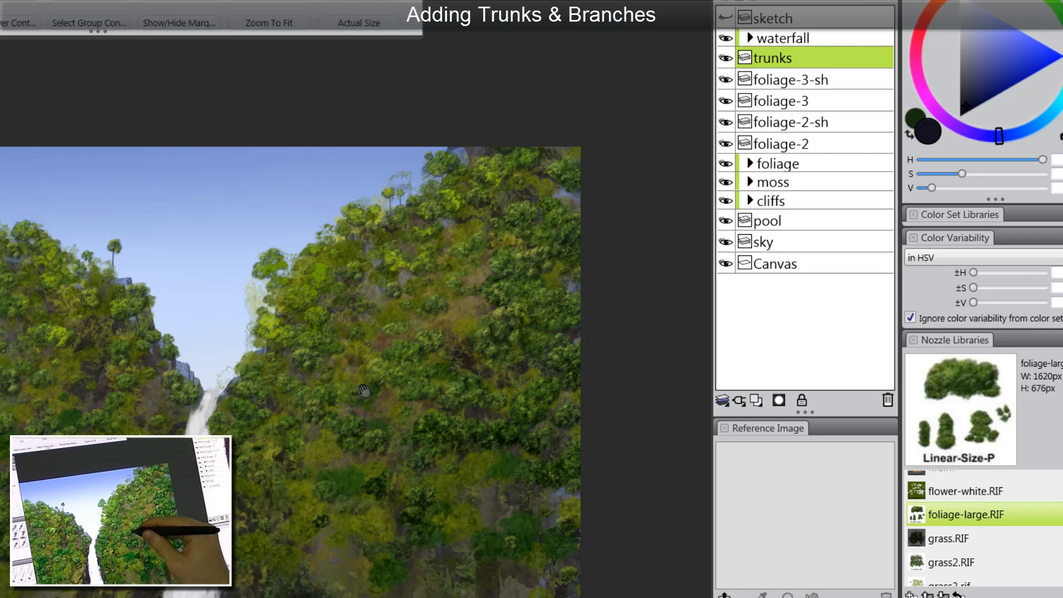
drag(374, 353, 453, 333)
key(Tab)
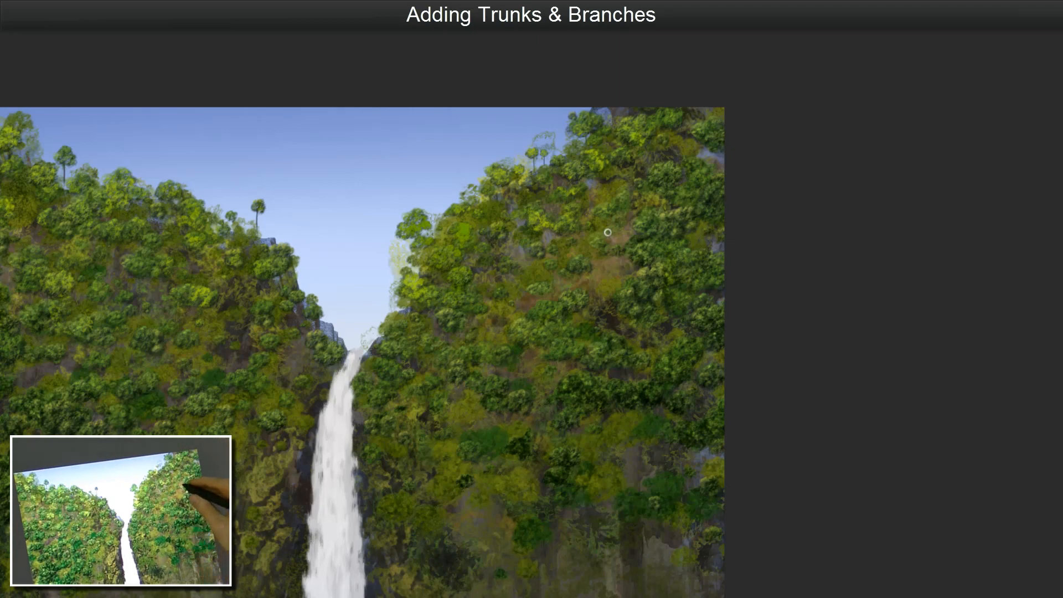
drag(465, 258, 464, 244)
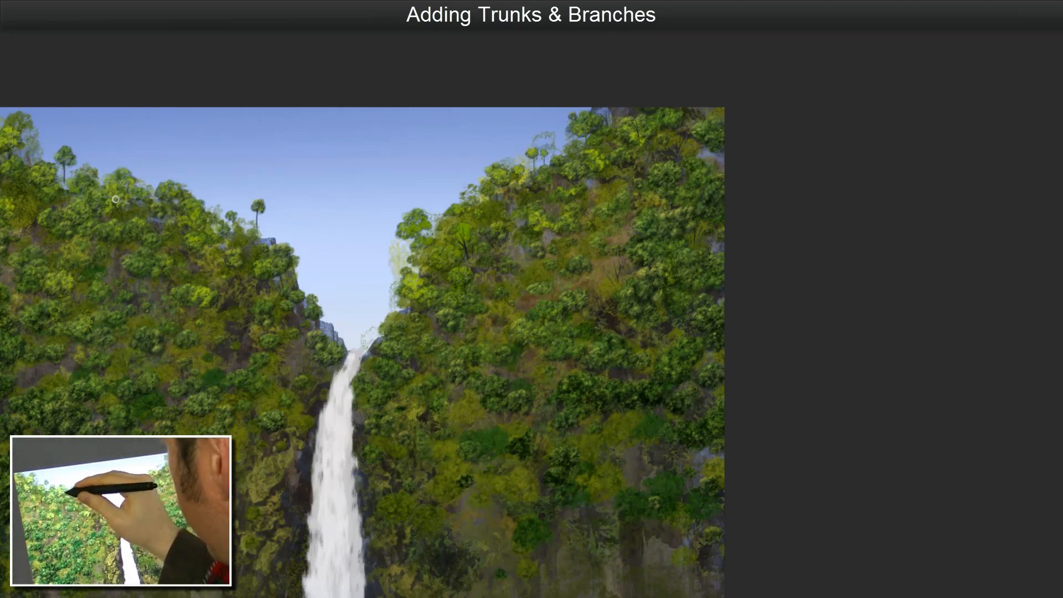
mouse_move(123, 209)
mouse_down()
mouse_move(130, 203)
mouse_move(125, 214)
mouse_up()
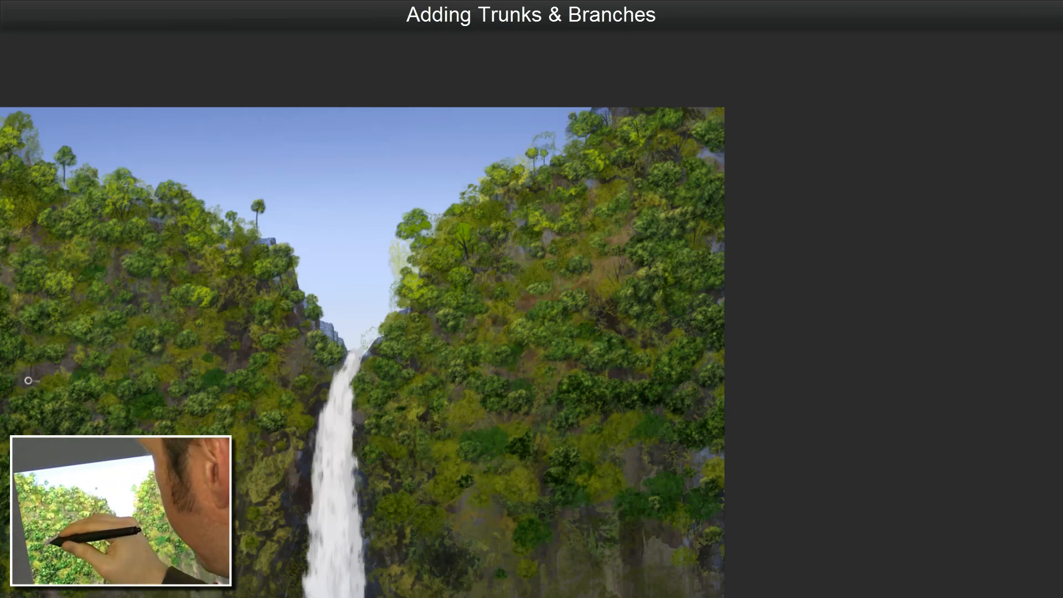
drag(31, 375, 39, 377)
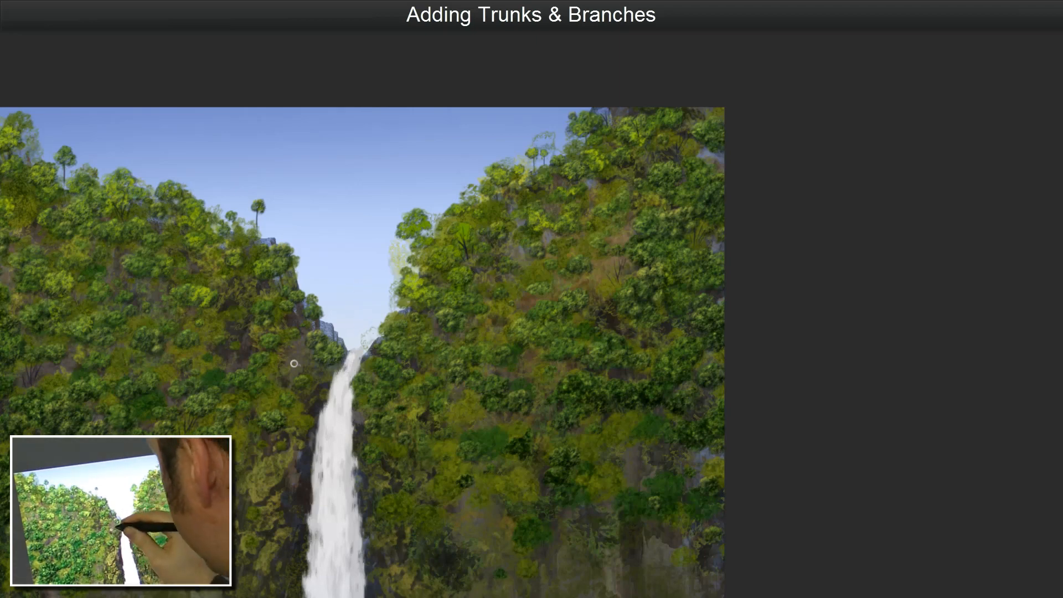
Paint pale bare trunks and forked branches in the gaps between the trees on both sides of the waterfall.
drag(222, 349, 227, 334)
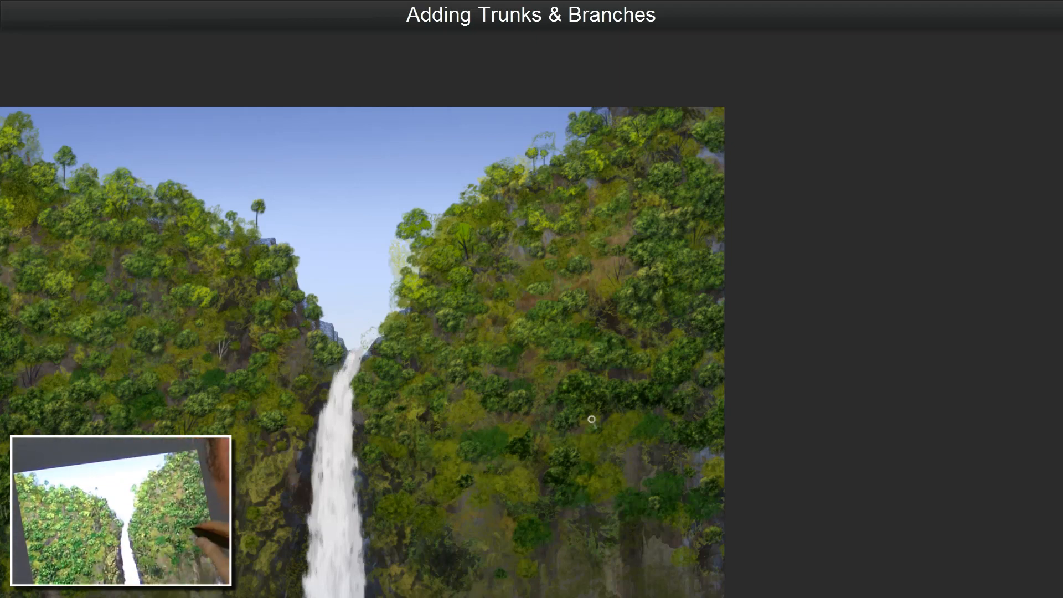
drag(517, 452, 514, 465)
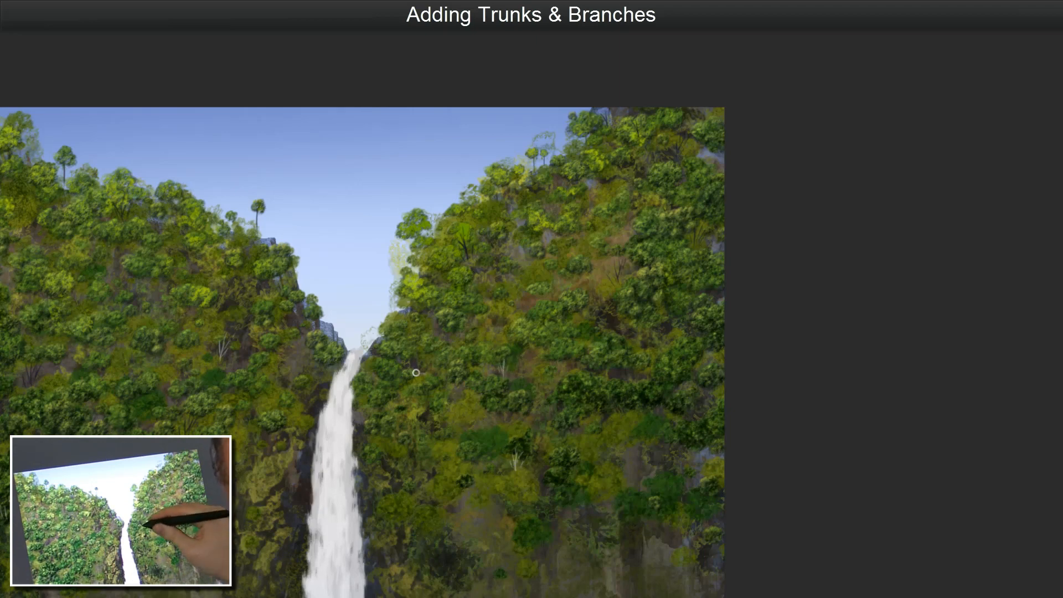
drag(413, 374, 413, 353)
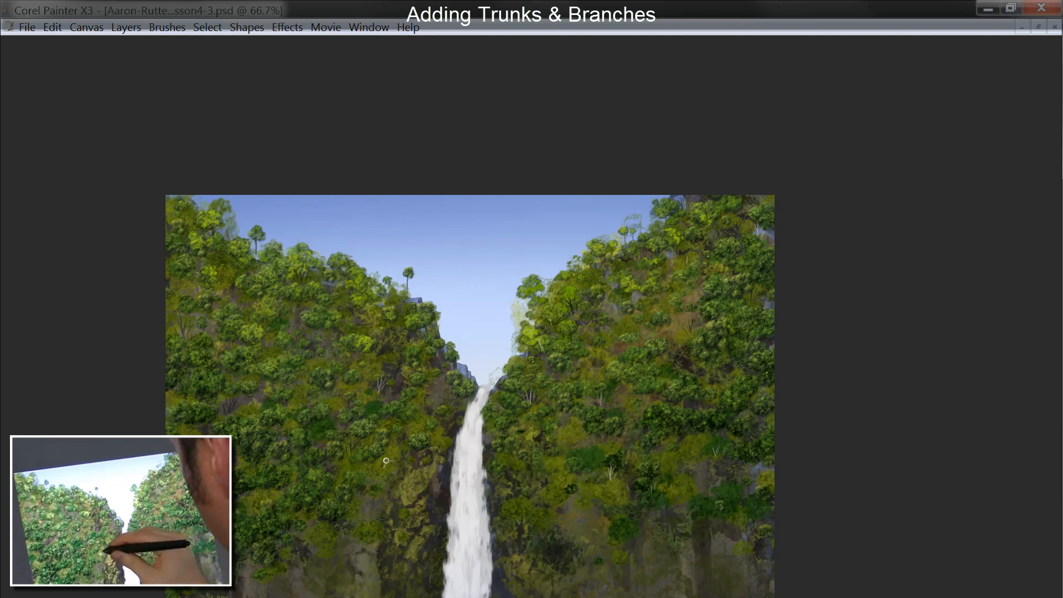
drag(385, 461, 396, 442)
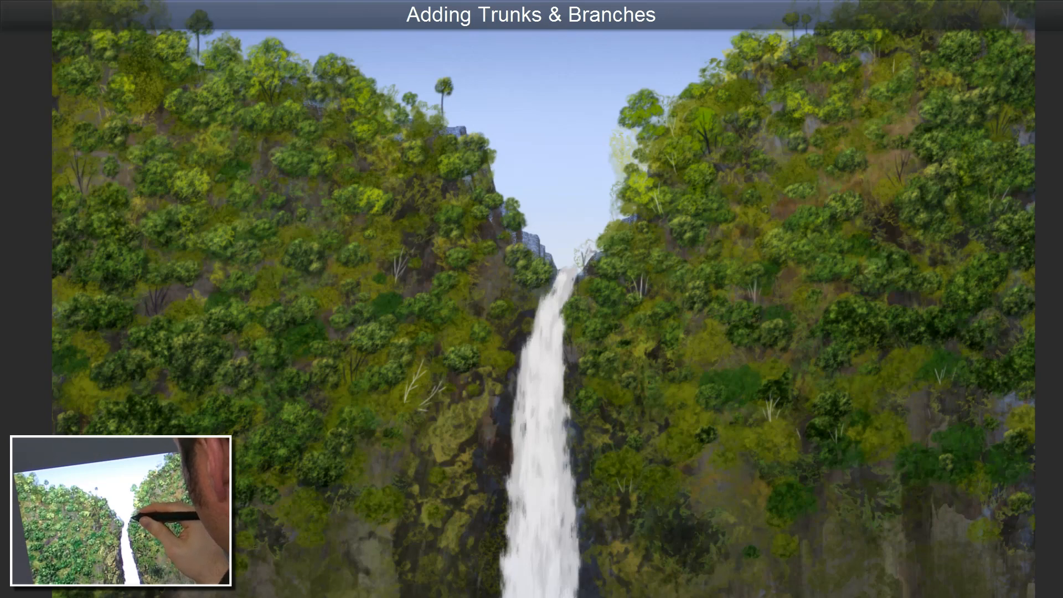
Paint dark bare branches against the sky at the waterfall's crest and on the right cliff's edge, and show the panels again.
mouse_move(552, 271)
mouse_down()
mouse_move(557, 216)
mouse_move(567, 245)
mouse_up()
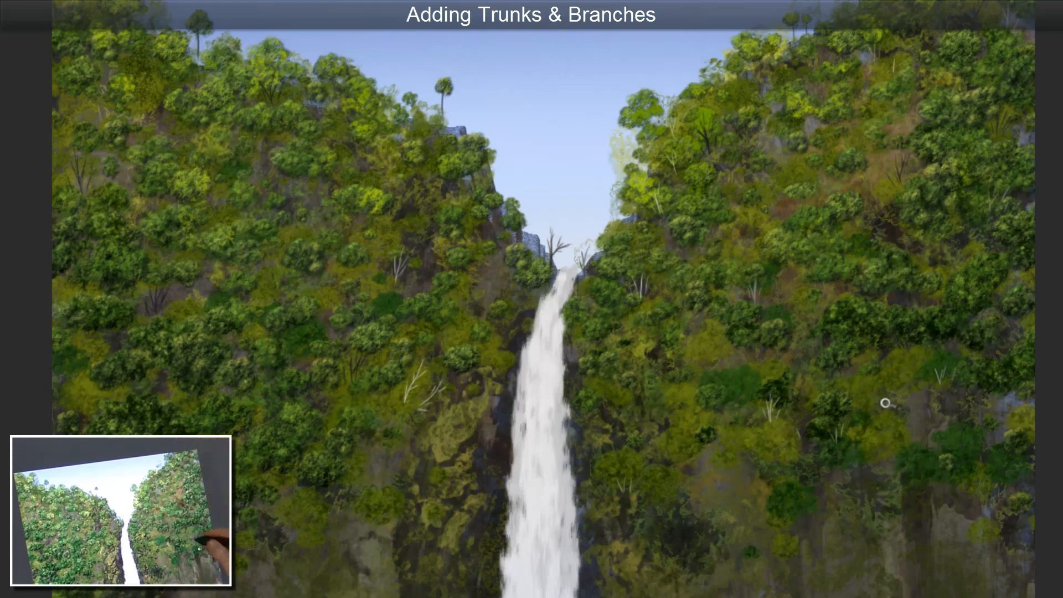
drag(677, 114, 676, 83)
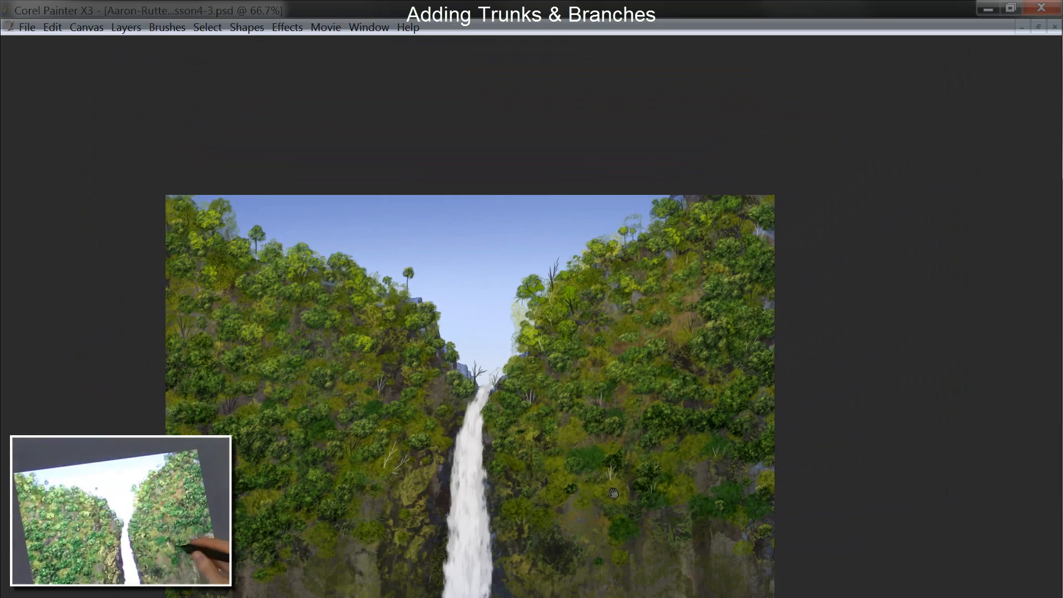
mouse_move(615, 484)
mouse_down()
mouse_move(653, 427)
mouse_move(600, 473)
mouse_up()
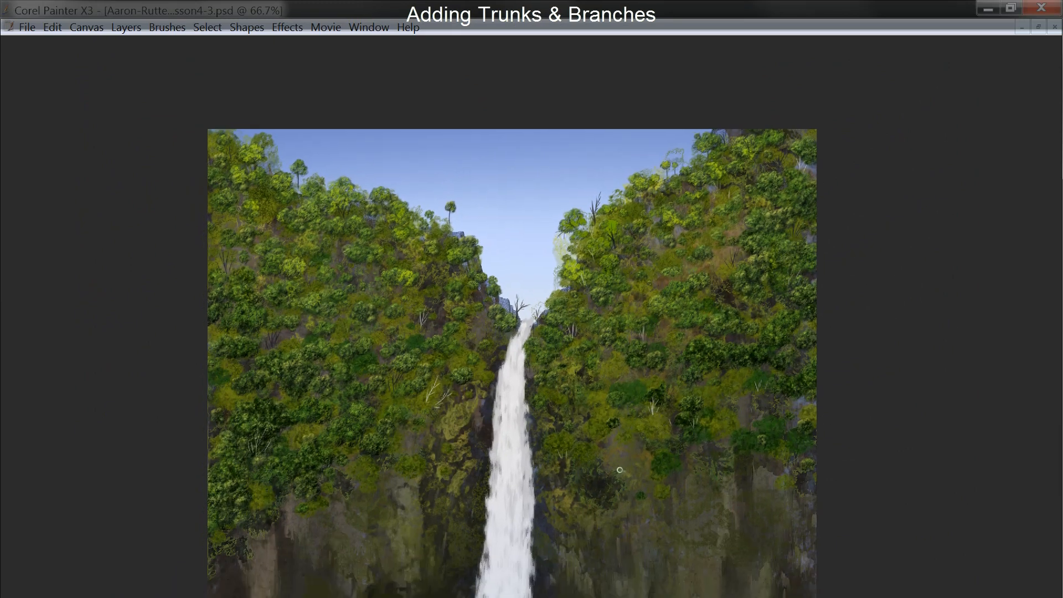
key(Tab)
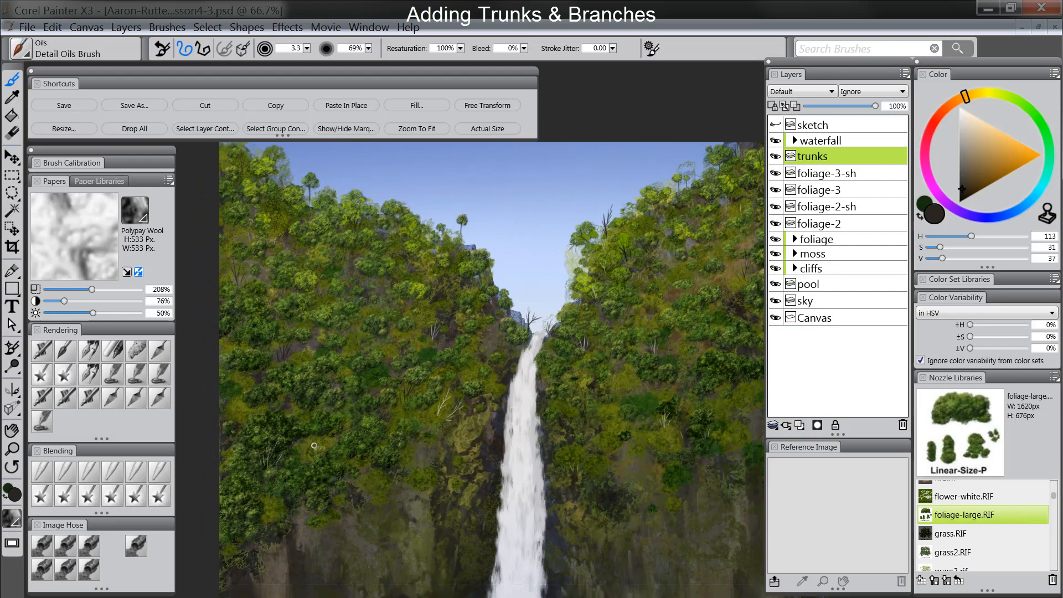
Group the layers from trunks down to foliage-2 and name the group foliage2.
alt+click(631, 382)
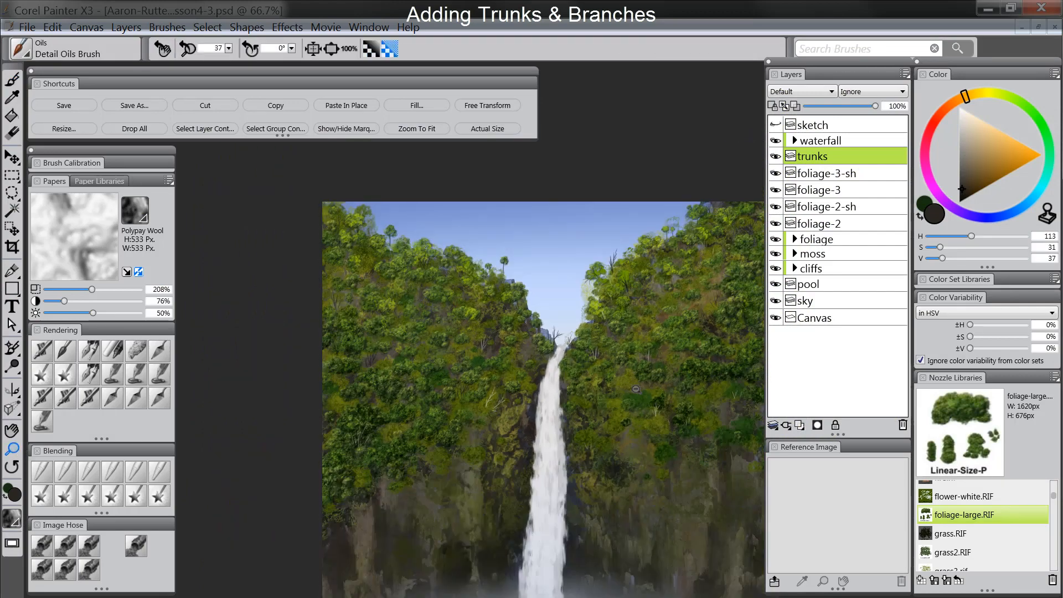
alt+click(637, 398)
click(645, 415)
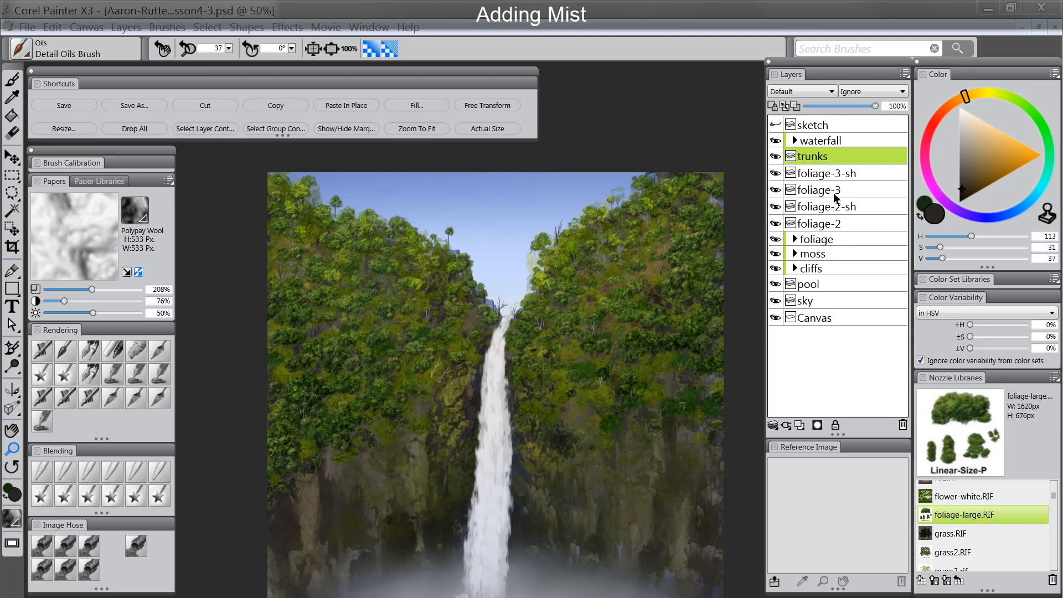
shift+click(827, 256)
click(826, 160)
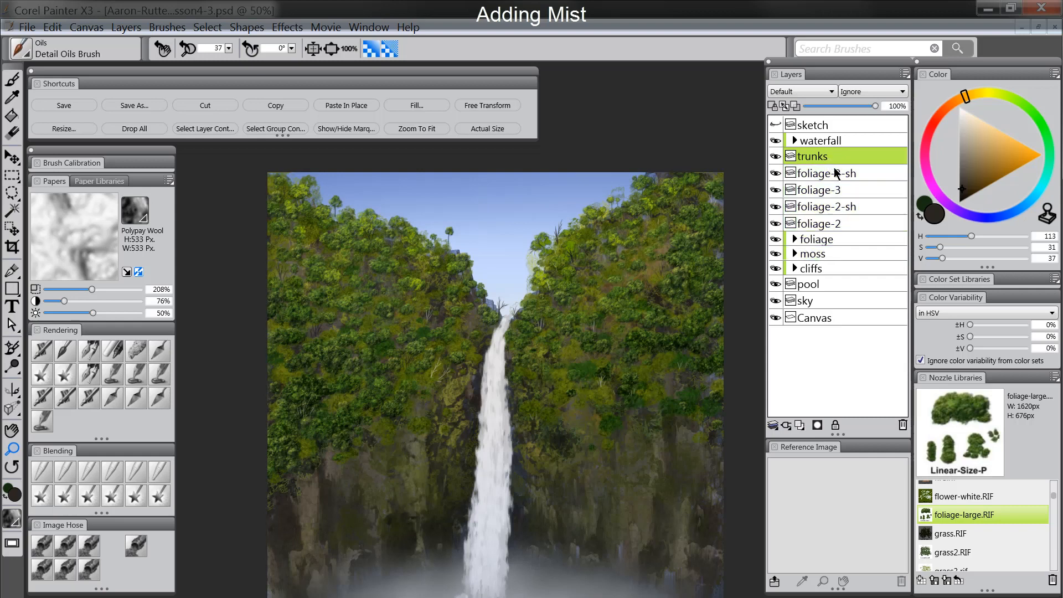
shift+click(827, 224)
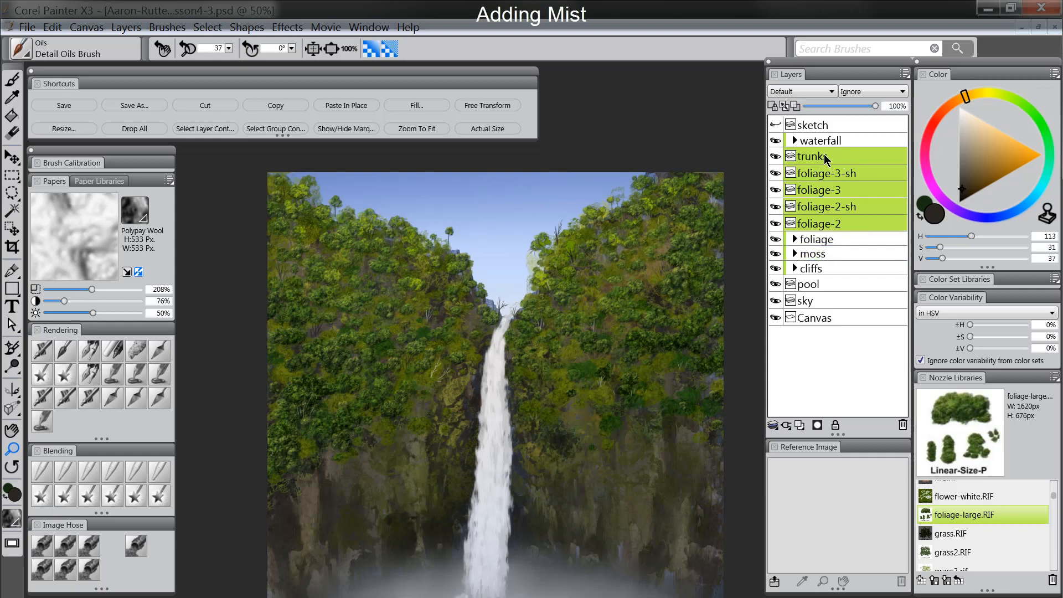
key(ctrl+g)
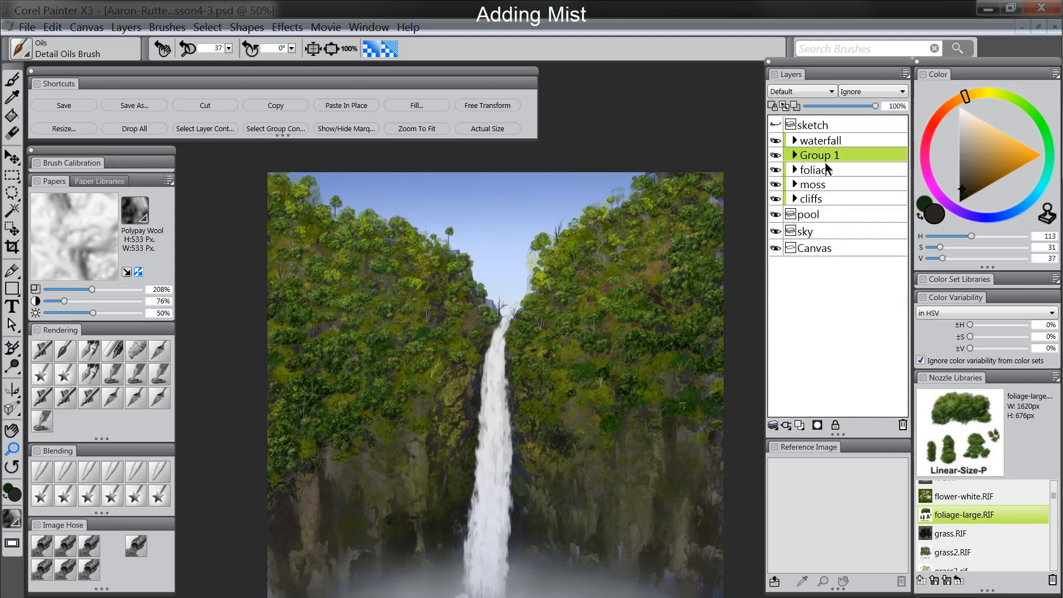
double_click(830, 158)
Add a new layer directly above the waterfall group and name it mist.
click(832, 143)
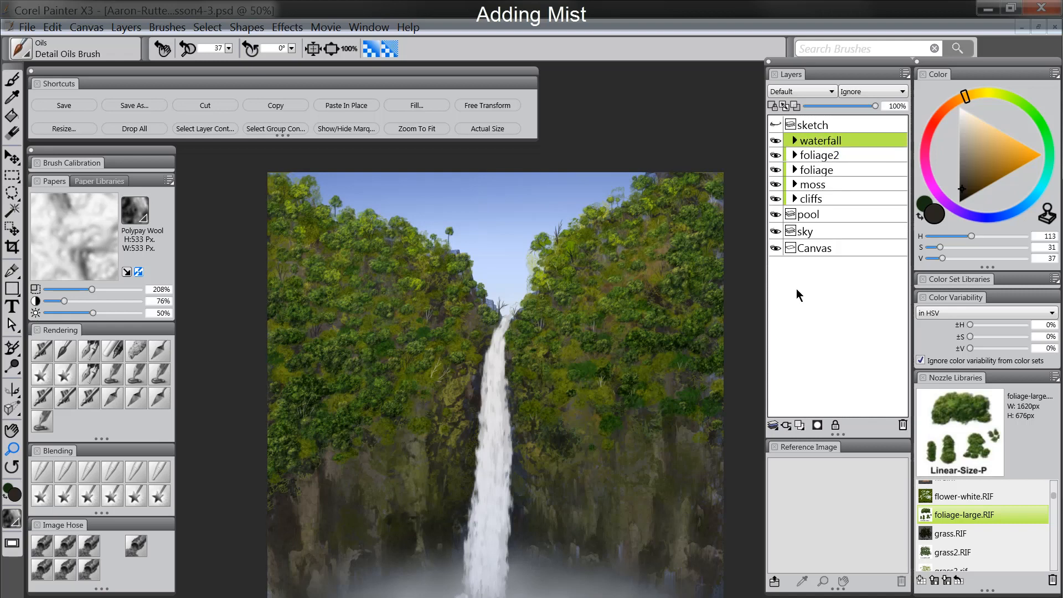
click(799, 425)
double_click(815, 145)
text(mist)
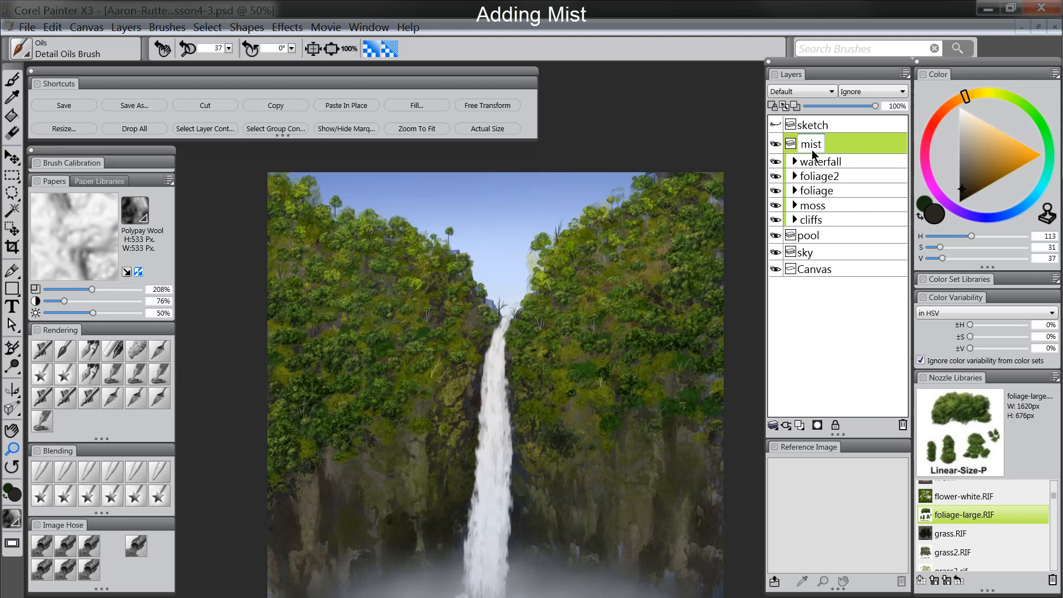
key(Return)
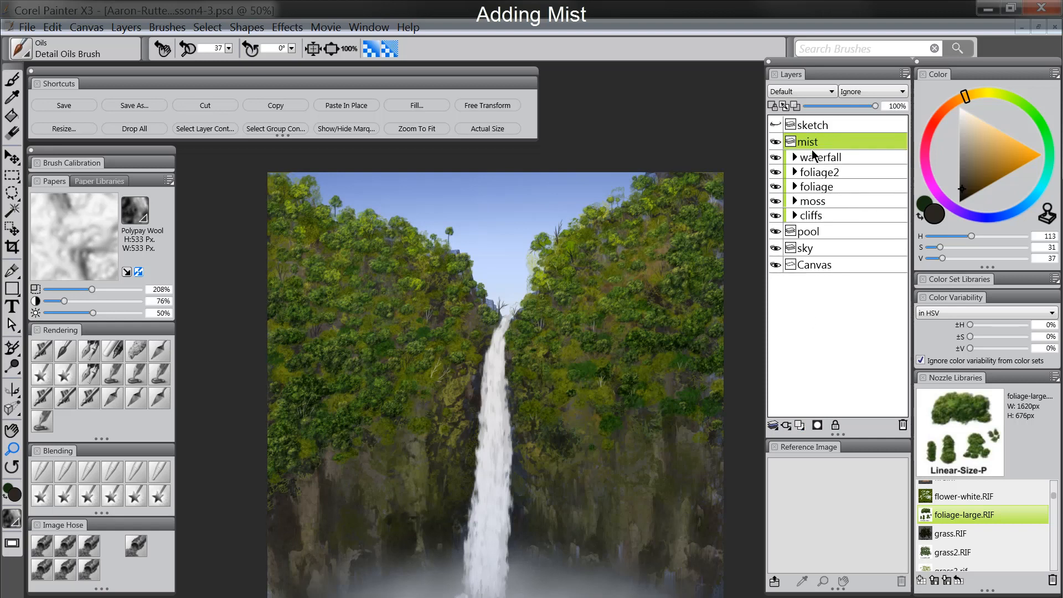
Choose the Digital Airbrush, sample the pale blue of the sky near the waterfall's crest and enlarge the brush to 352.5.
click(41, 350)
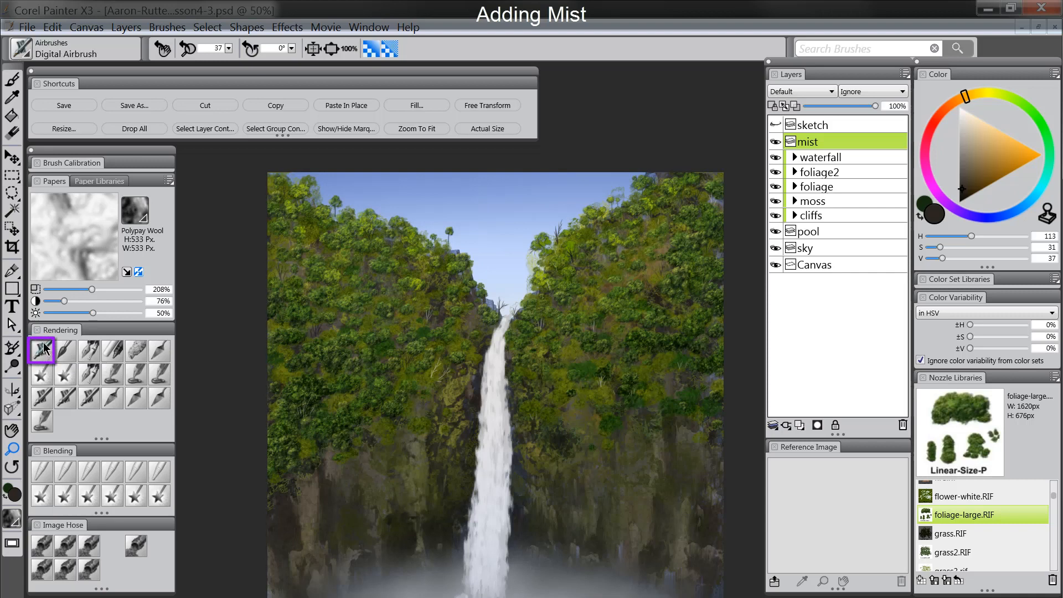
alt+click(505, 291)
drag(510, 286, 514, 294)
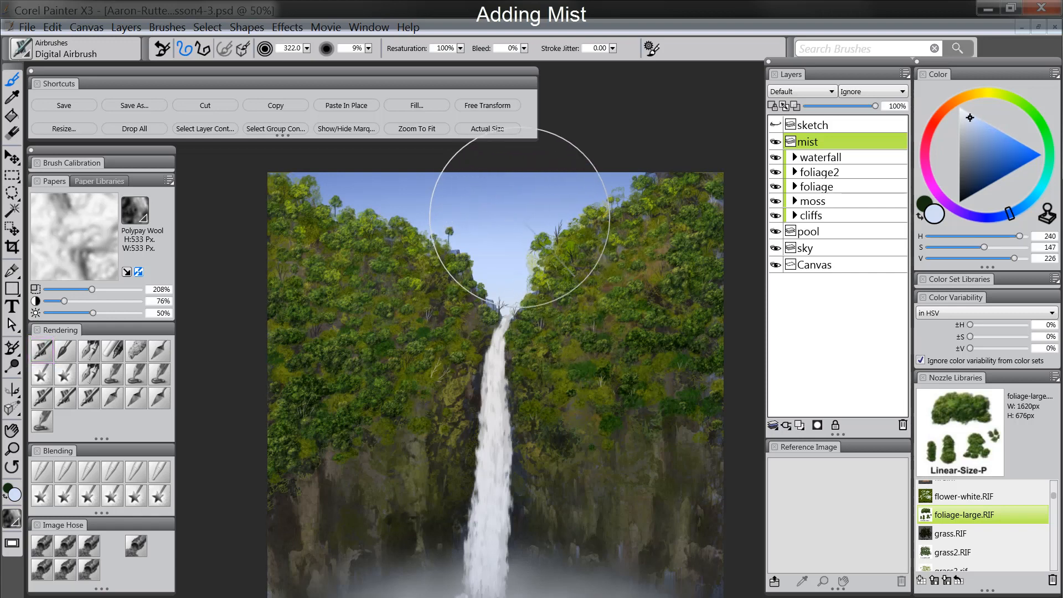
ctrl+alt+drag(533, 204, 560, 297)
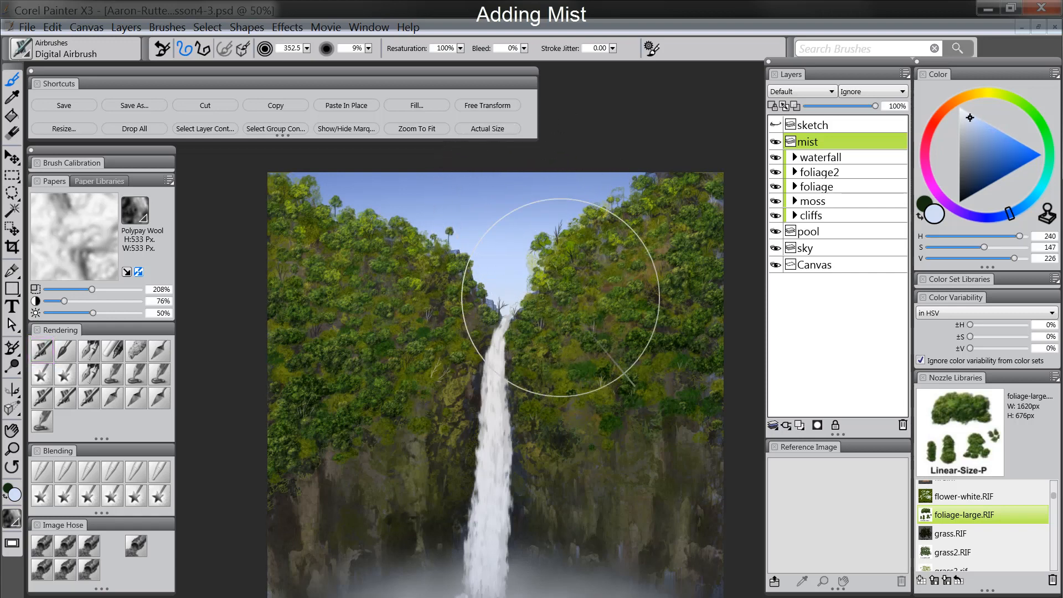
Set the mist layer's composite method to Screen.
key(Tab)
key(Tab)
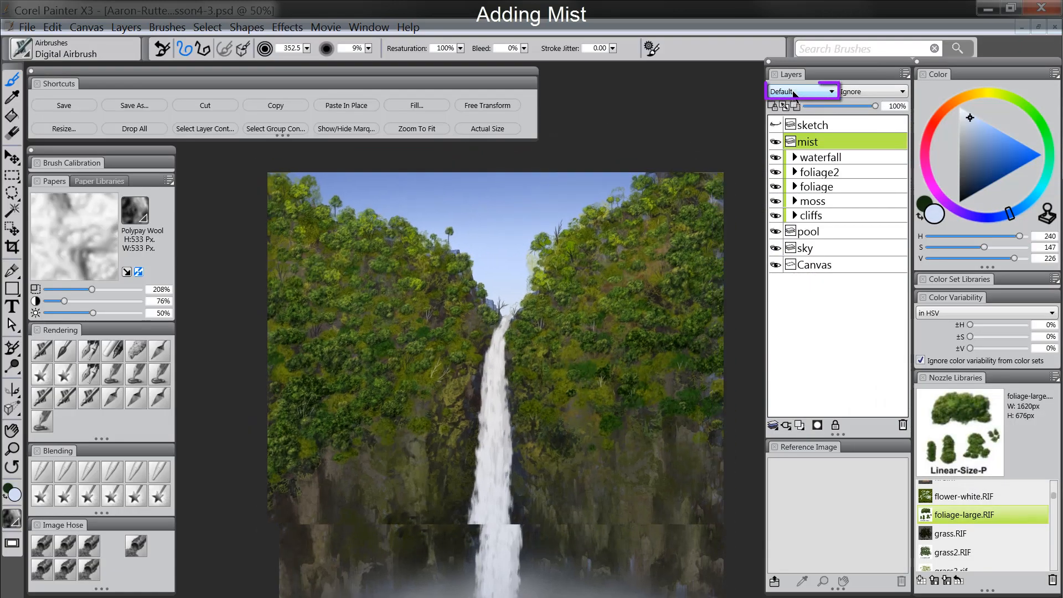
click(795, 95)
click(789, 201)
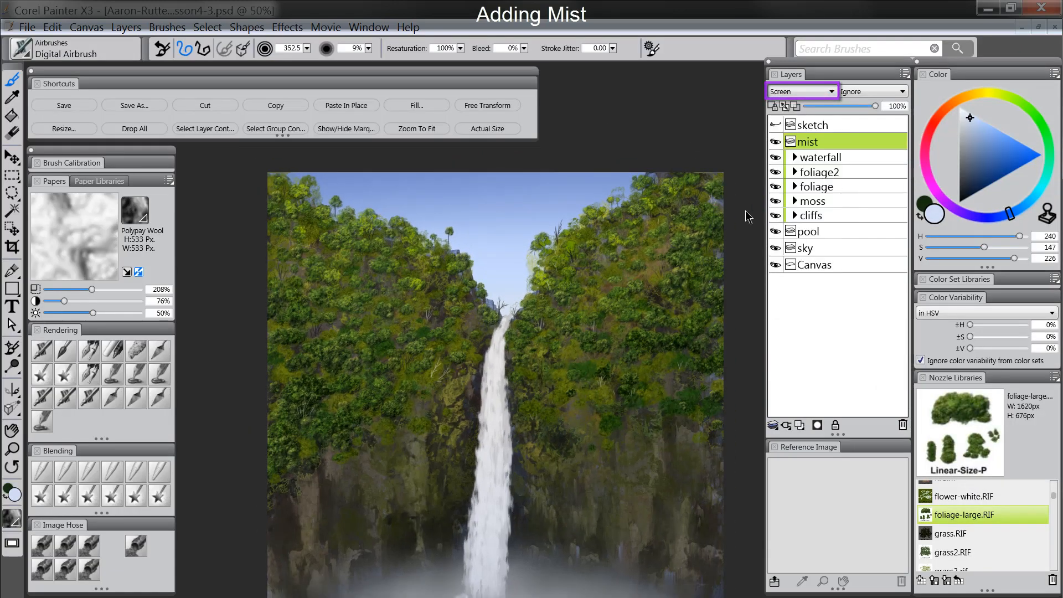
Airbrush soft pale haze over the sky and the upper parts of both cliffs, and set the mist layer's opacity to 80%.
key(Tab)
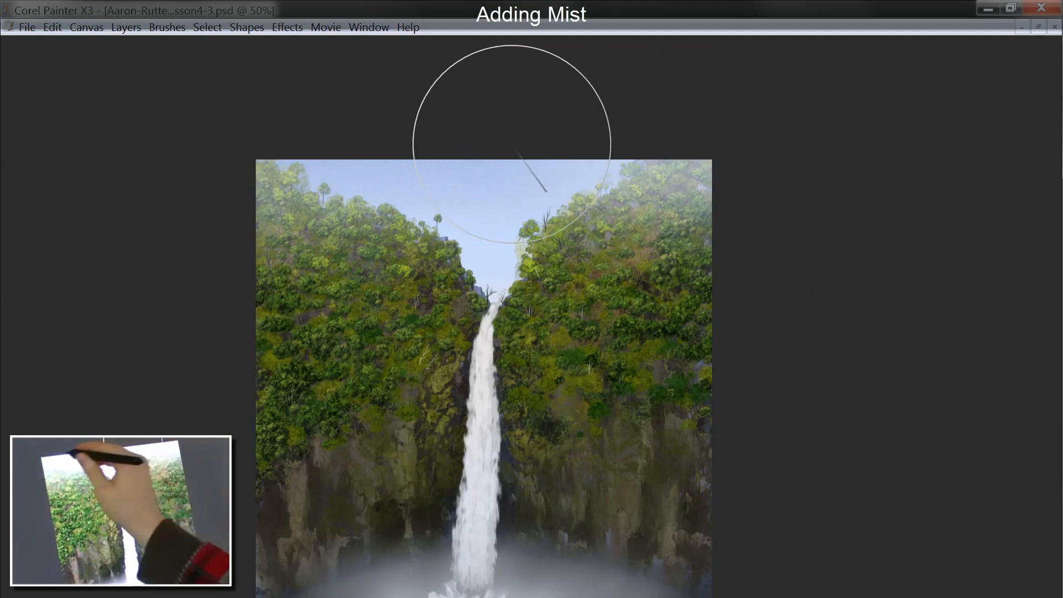
mouse_move(513, 146)
mouse_down()
mouse_move(290, 158)
mouse_move(690, 205)
mouse_move(218, 242)
mouse_move(679, 254)
mouse_move(297, 273)
mouse_up()
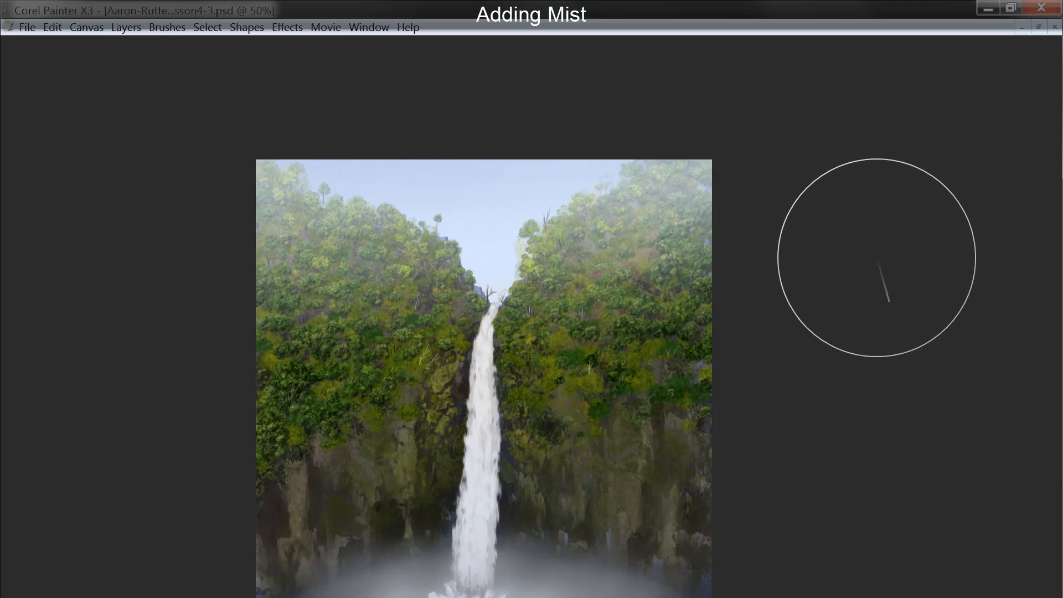
key(Tab)
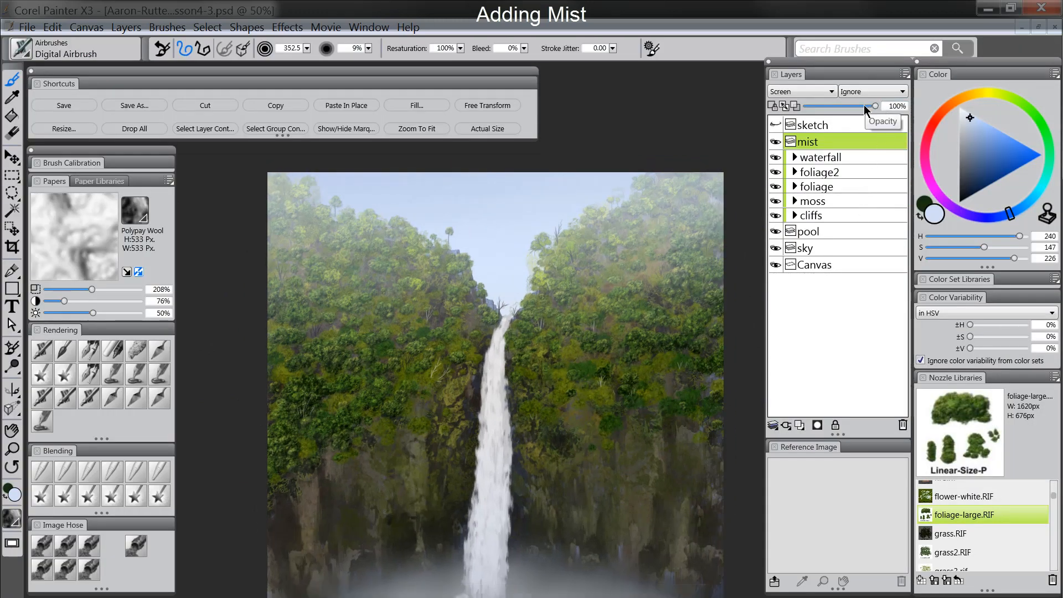
click(864, 106)
click(856, 107)
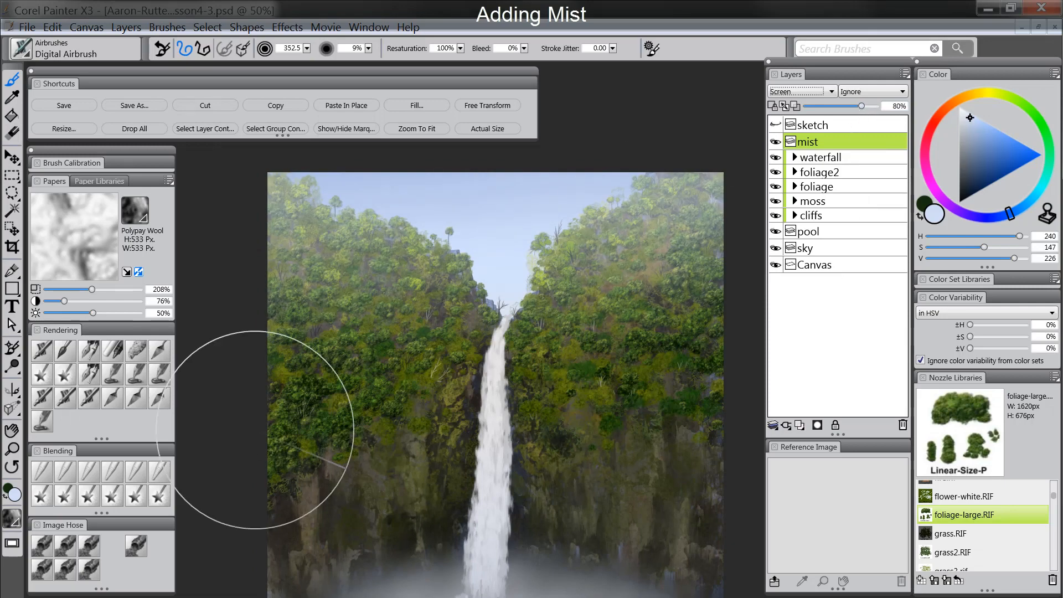
Add a new layer above the mist layer and name it branches-fg.
click(11, 449)
key(ctrl+minus)
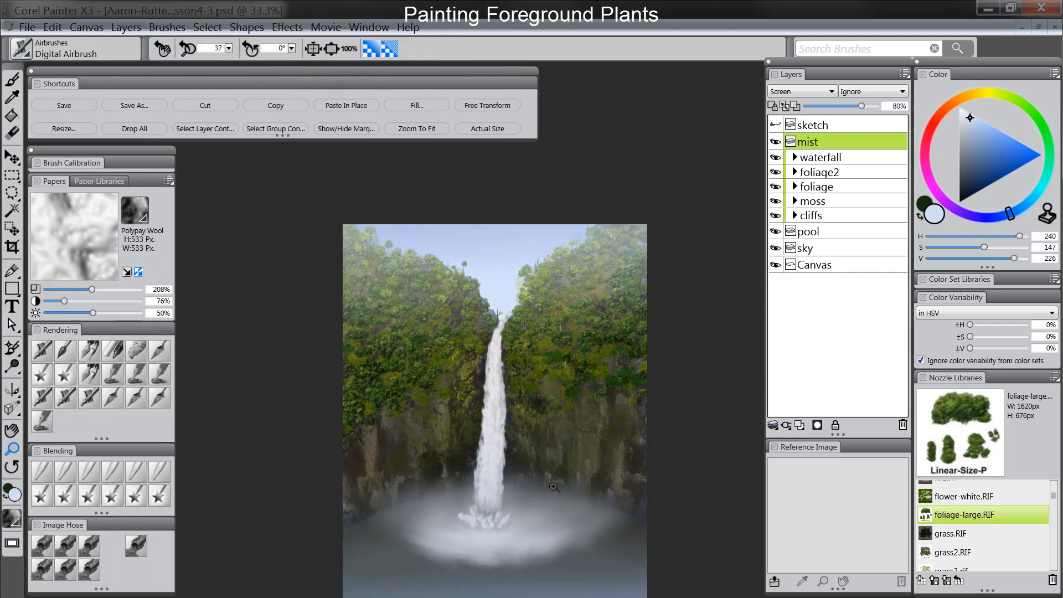
click(800, 425)
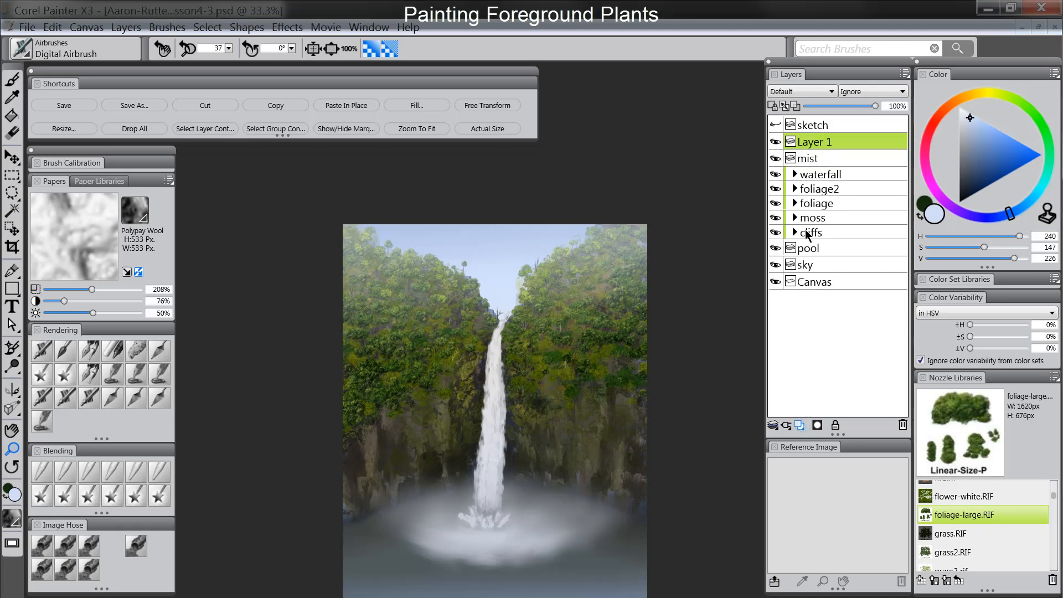
double_click(820, 145)
text(bran)
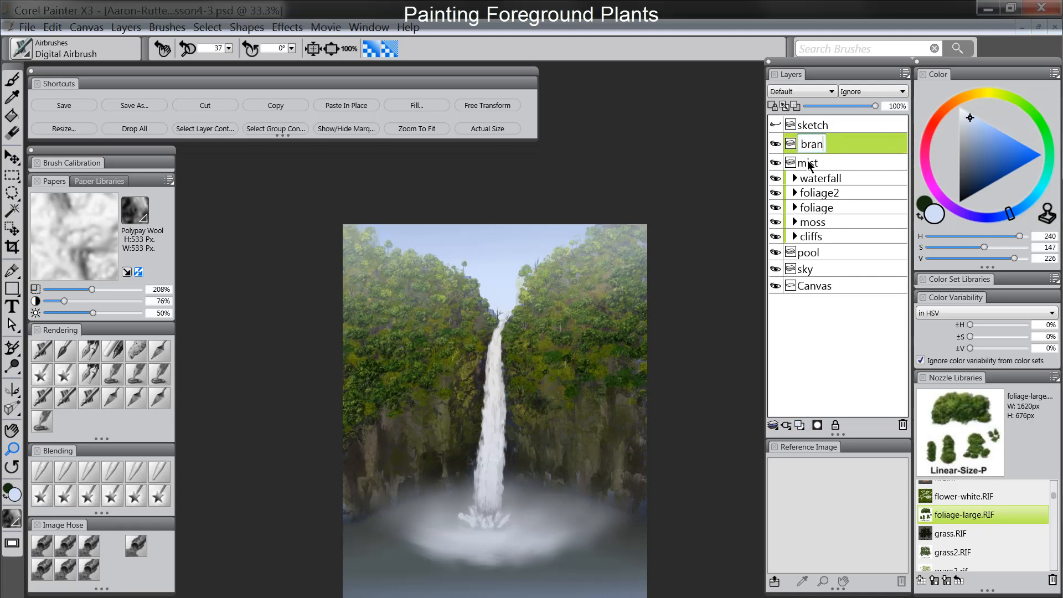
text(ches-fg)
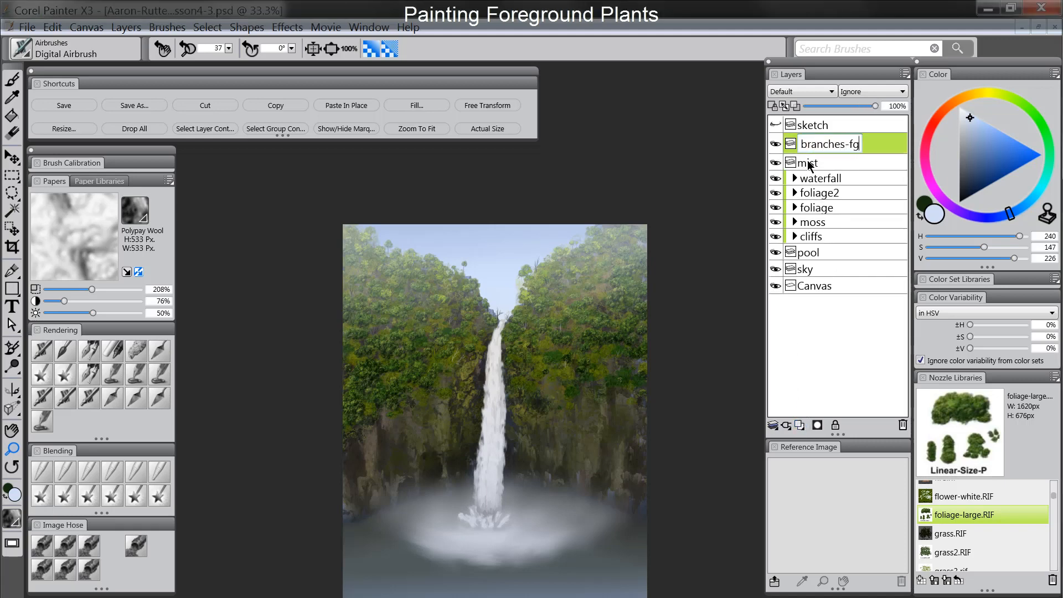
key(Return)
Set the main color to a near-black blue with H 240, S 255, V 8 and choose the Detail Oils Brush at size 6.7.
drag(985, 183, 964, 200)
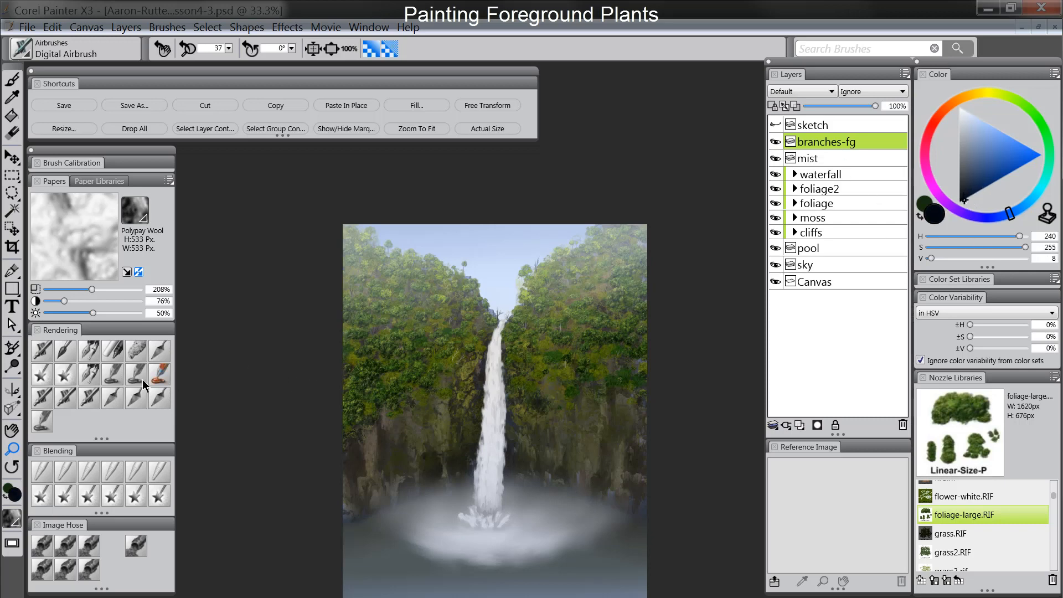
click(63, 354)
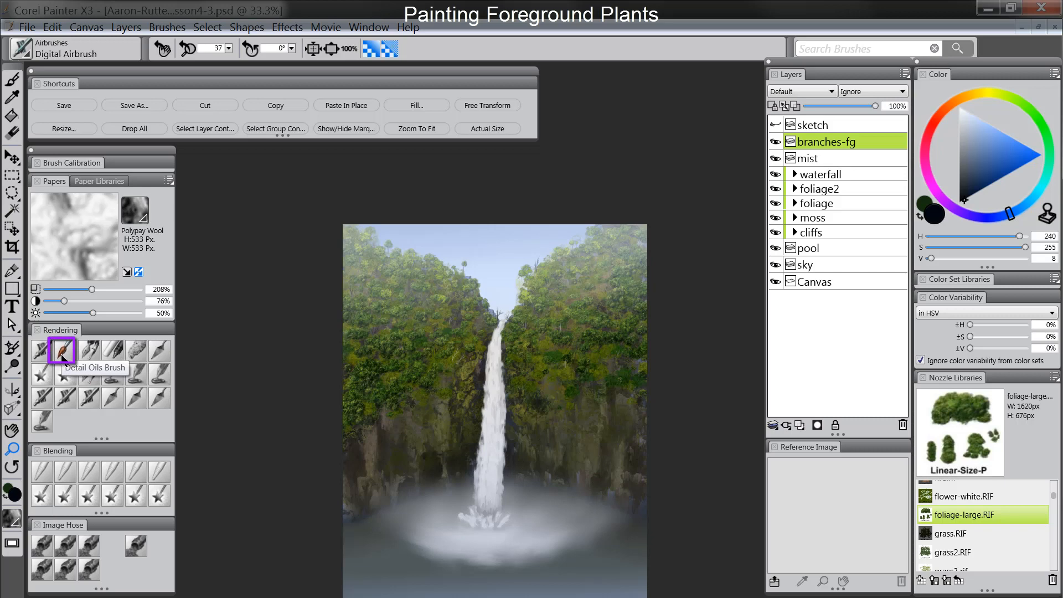
click(63, 353)
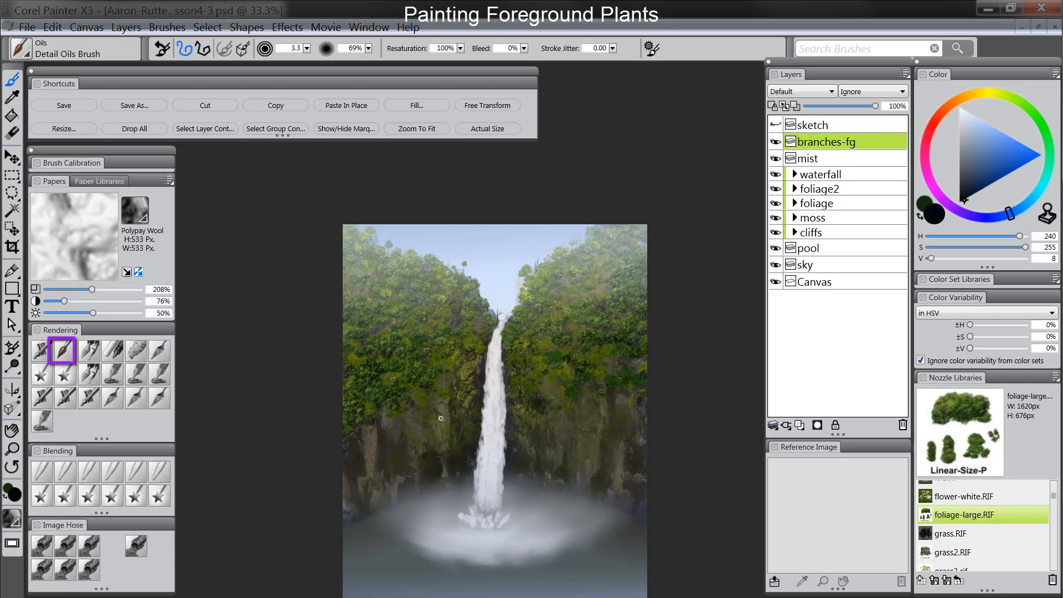
key(])
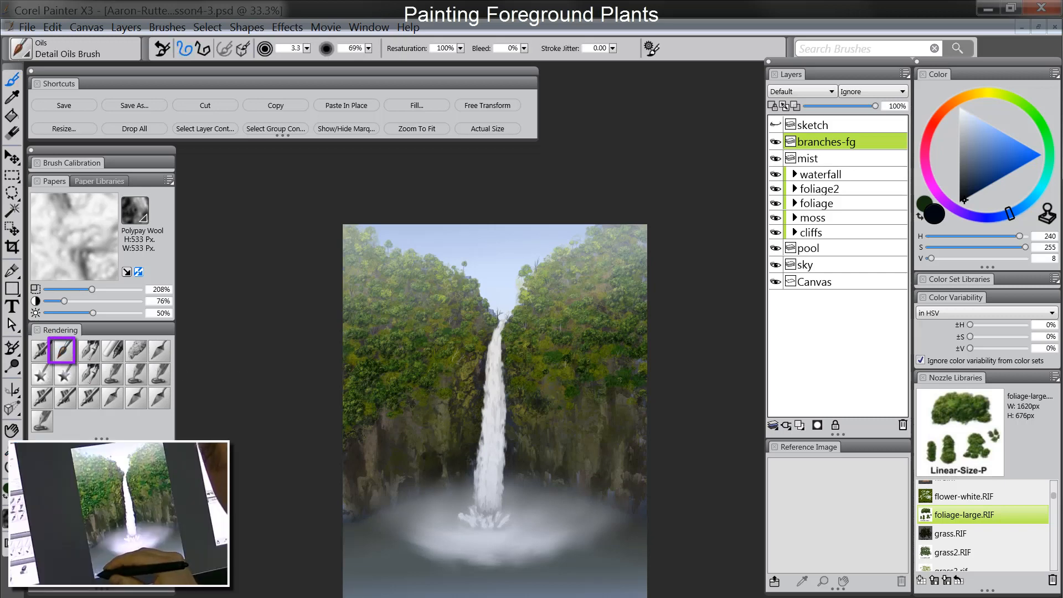
Paint thin dark branches rising from the painting's lower left corner over the pool.
drag(352, 597, 377, 558)
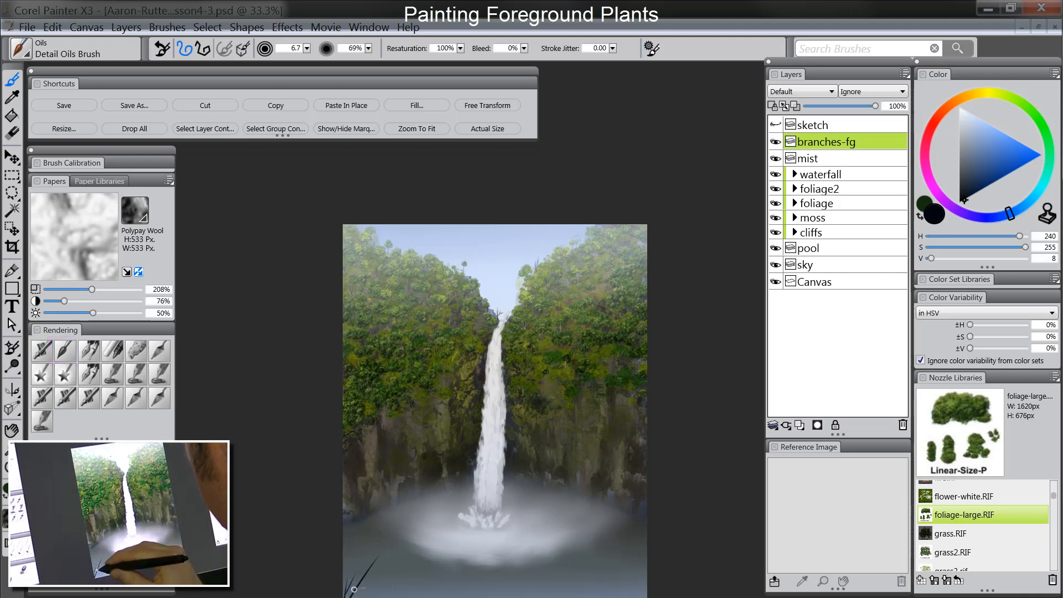
mouse_move(355, 588)
mouse_down()
mouse_move(386, 560)
mouse_move(370, 547)
mouse_move(348, 554)
mouse_move(367, 551)
mouse_up()
drag(371, 597, 415, 552)
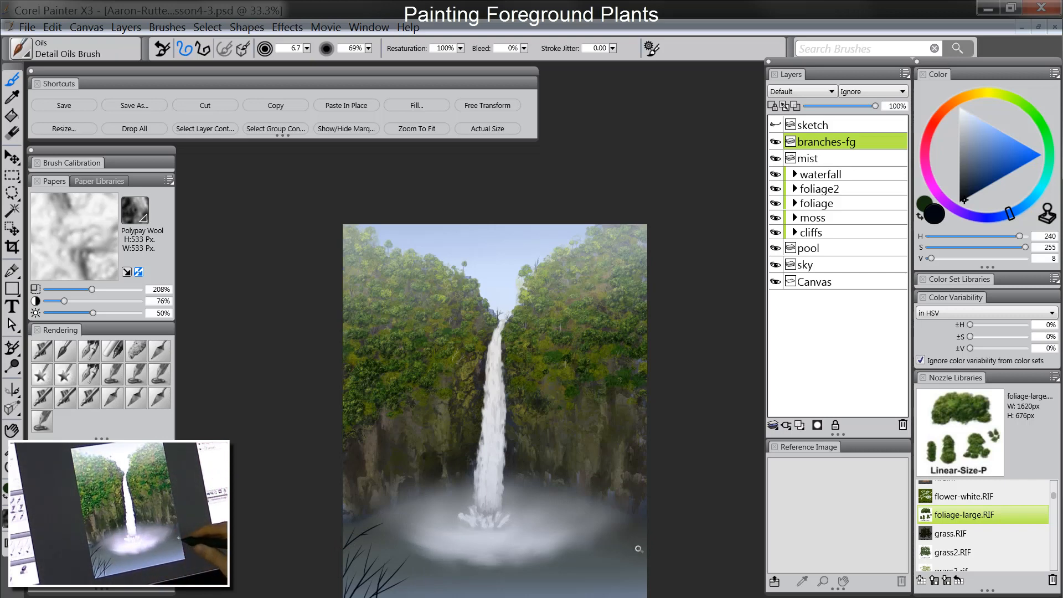
Enlarge the brush to 12.7 and paint thicker dark branches fanning out from the painting's lower right corner.
key(bracketright)
drag(630, 597, 625, 536)
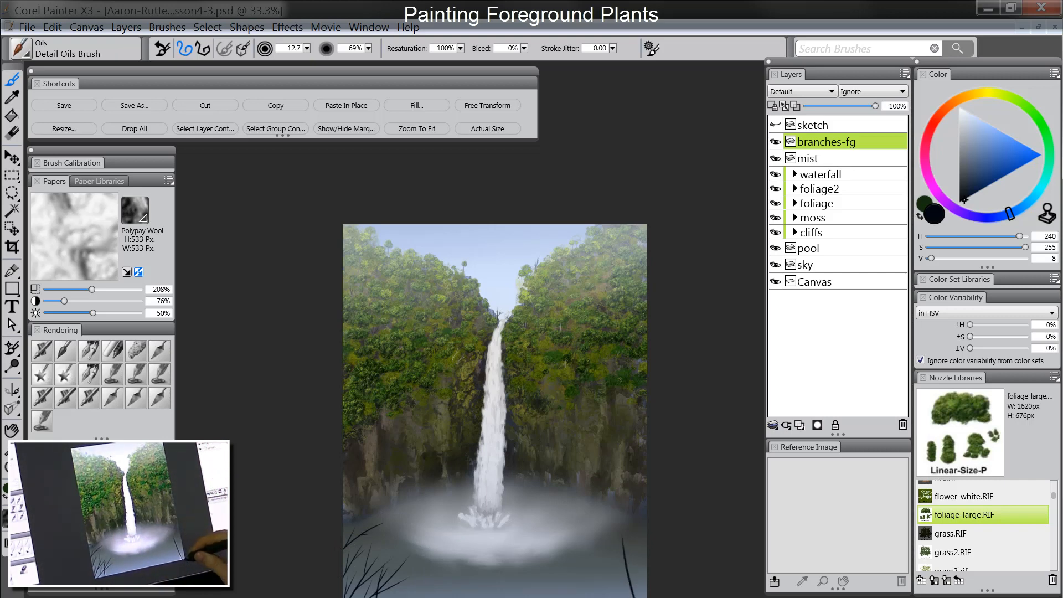
mouse_move(631, 587)
mouse_down()
mouse_move(621, 530)
mouse_move(602, 527)
mouse_up()
drag(623, 591, 579, 593)
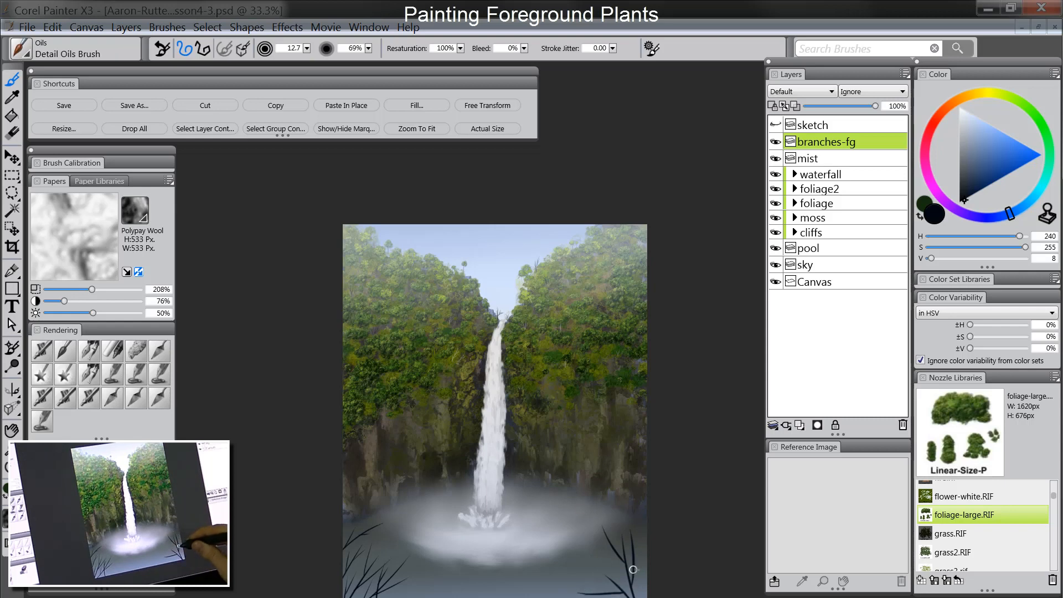
drag(632, 569, 646, 540)
drag(646, 585, 641, 552)
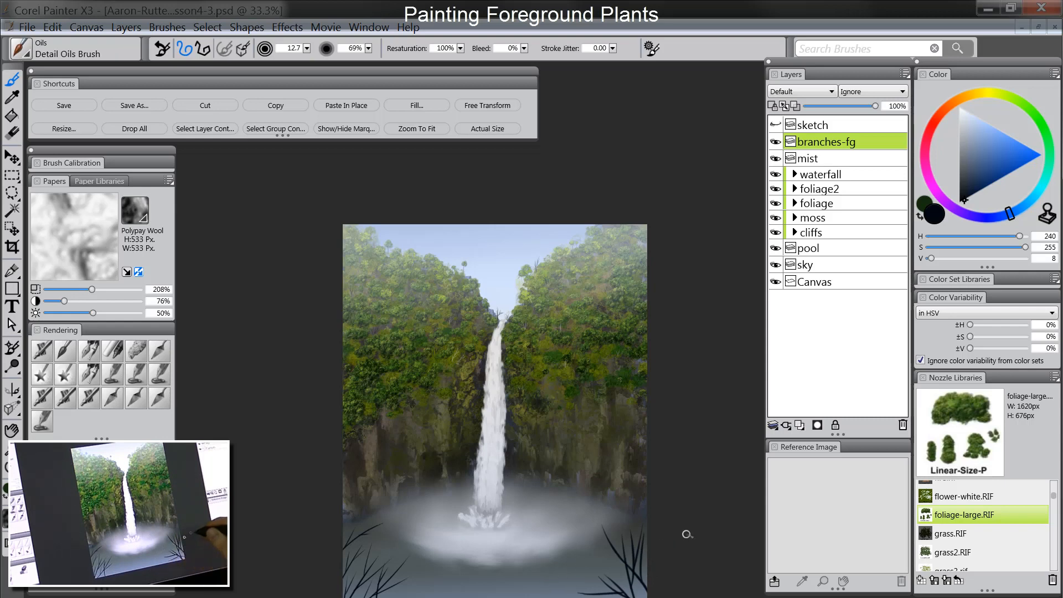
Reduce the brush to 6.2 and paint finer twigs forking off the dark branches in the painting's lower right corner.
click(11, 451)
click(629, 558)
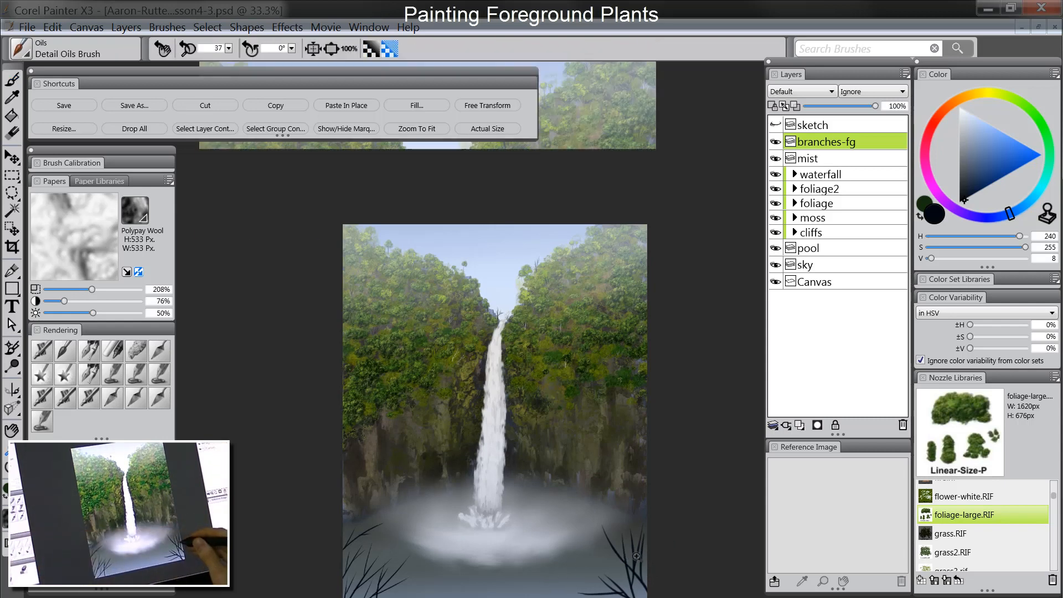
click(628, 566)
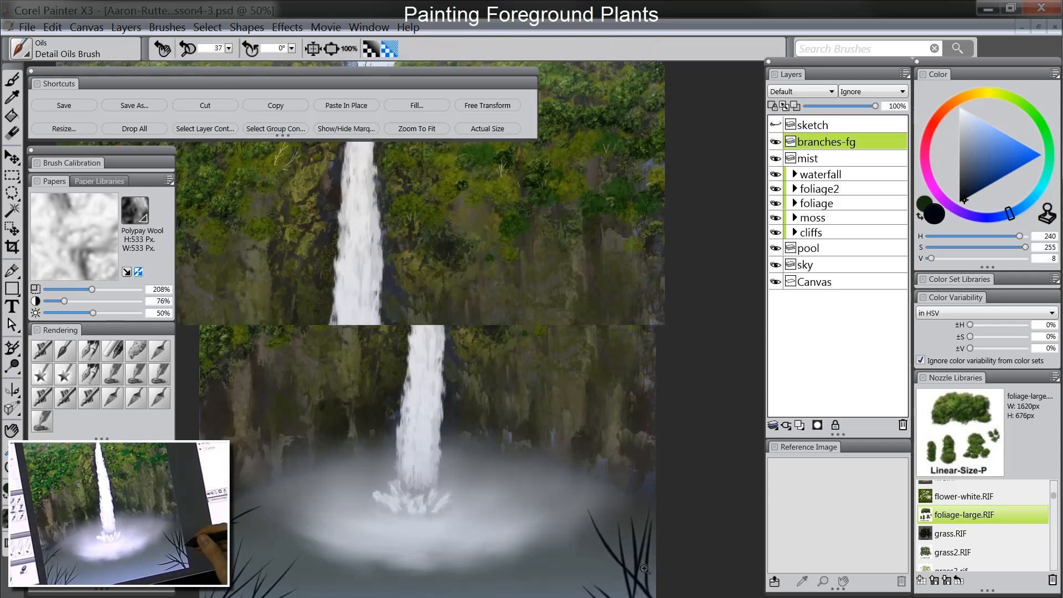
drag(624, 477, 605, 387)
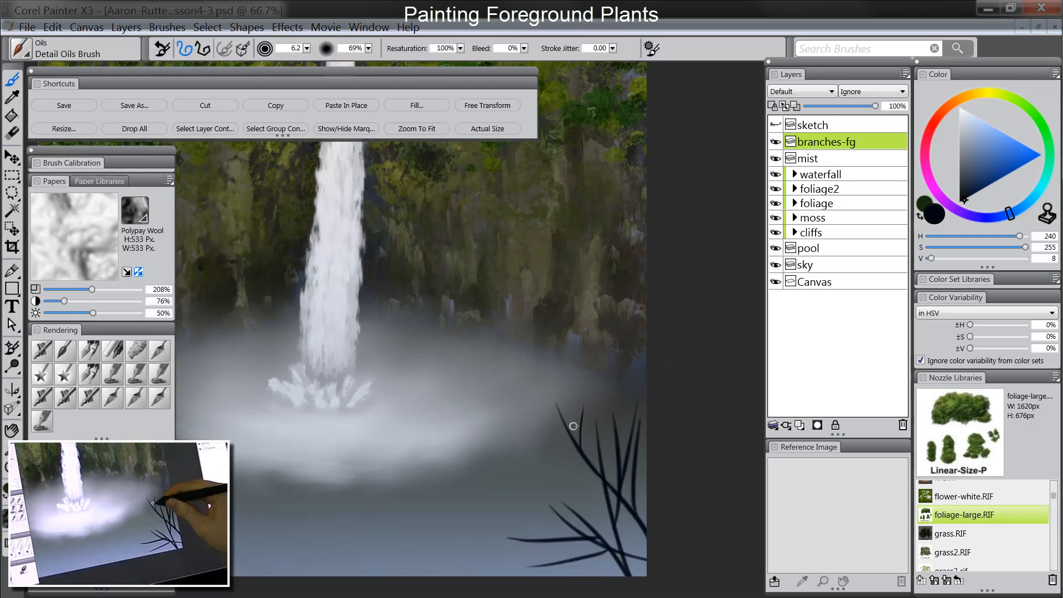
mouse_move(568, 429)
mouse_down()
mouse_move(563, 385)
mouse_move(540, 374)
mouse_move(572, 376)
mouse_up()
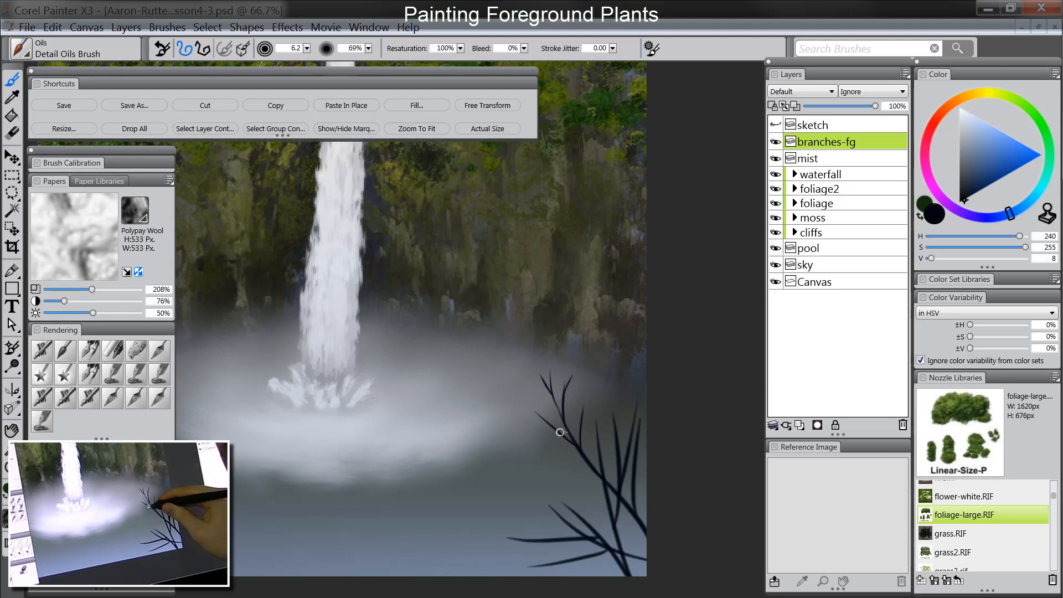
drag(596, 443, 602, 392)
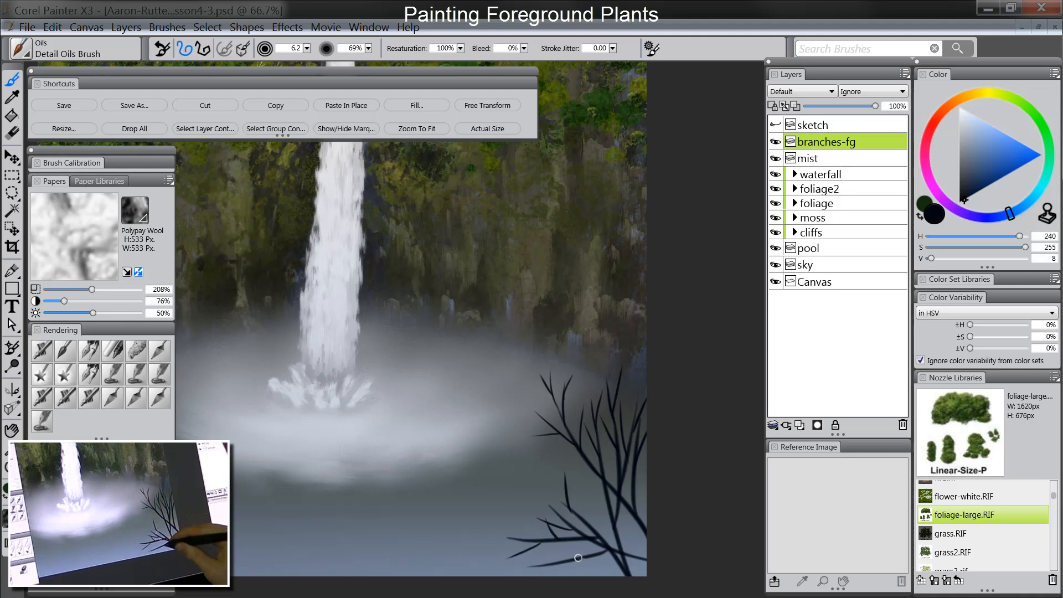
Reduce the brush to 2.1 and paint fine twigs forking off the dark branches in the painting's lower left corner.
drag(525, 517, 801, 515)
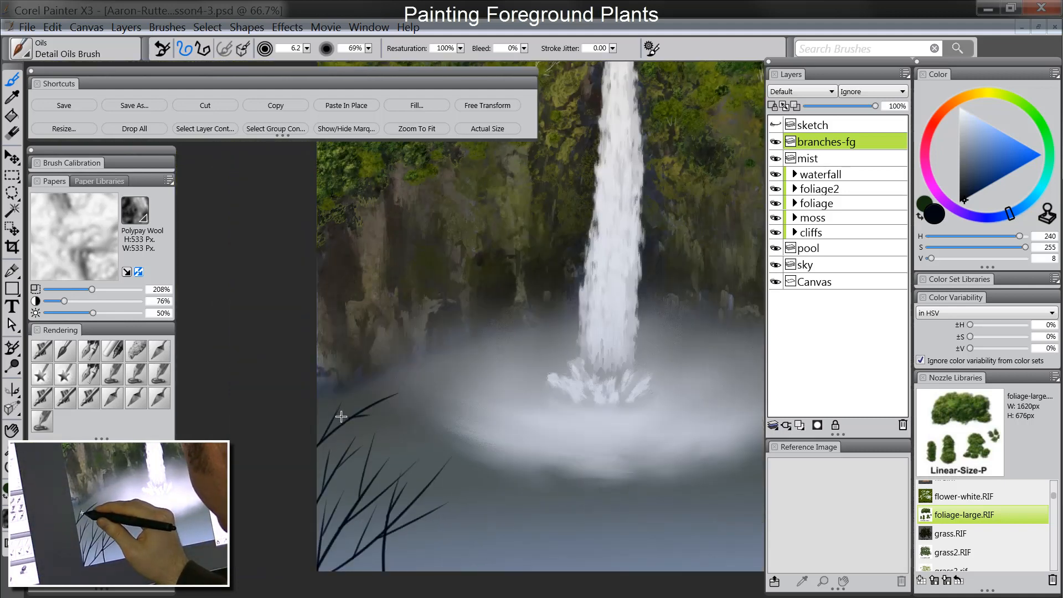
key(bracketleft)
key(bracketleft)
key(bracketleft)
key(bracketleft)
mouse_move(328, 425)
mouse_down()
mouse_move(336, 405)
mouse_move(377, 384)
mouse_move(405, 401)
mouse_move(385, 418)
mouse_up()
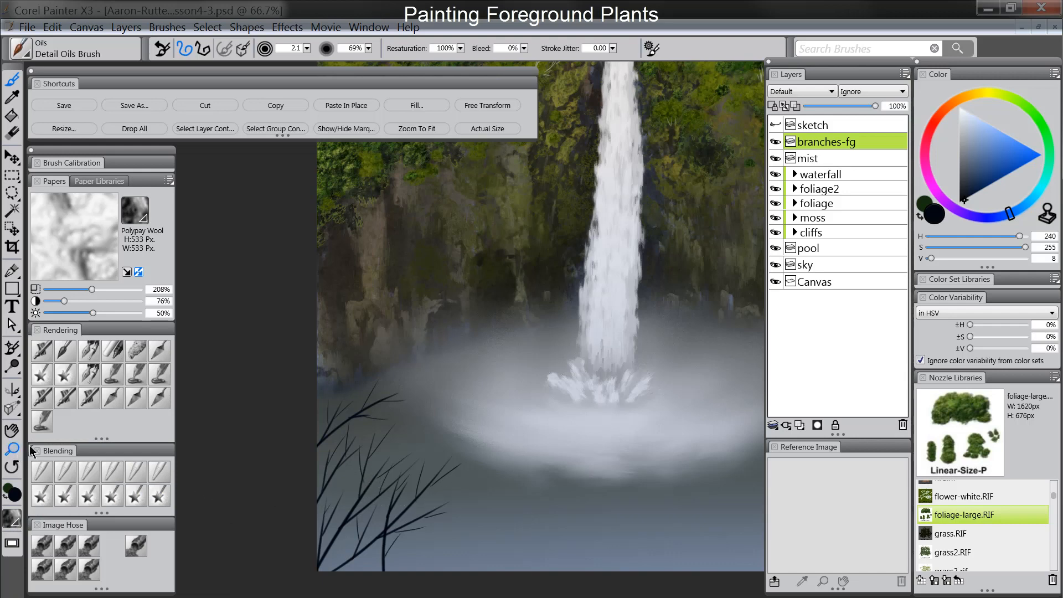
Add a new layer directly above branches-fg and name it leaves-fg.
click(12, 448)
alt+click(564, 486)
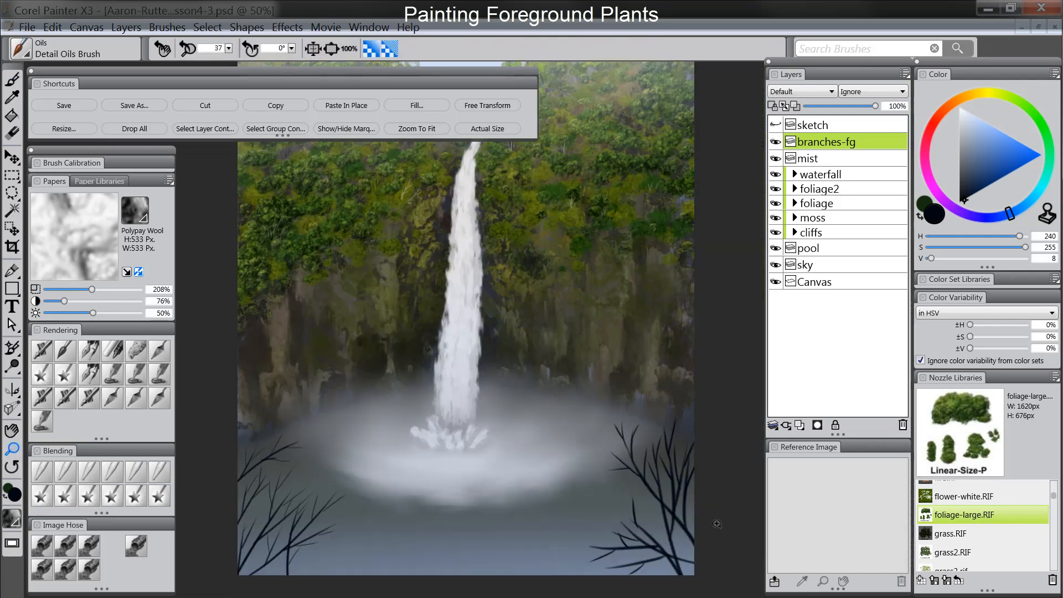
click(800, 425)
double_click(821, 141)
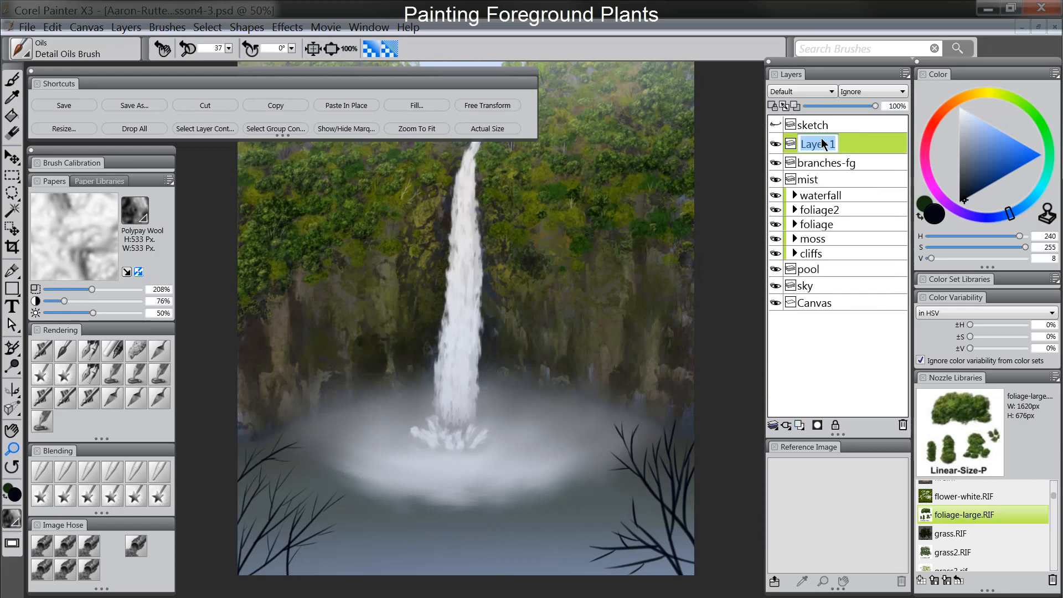
text(leaves-fg)
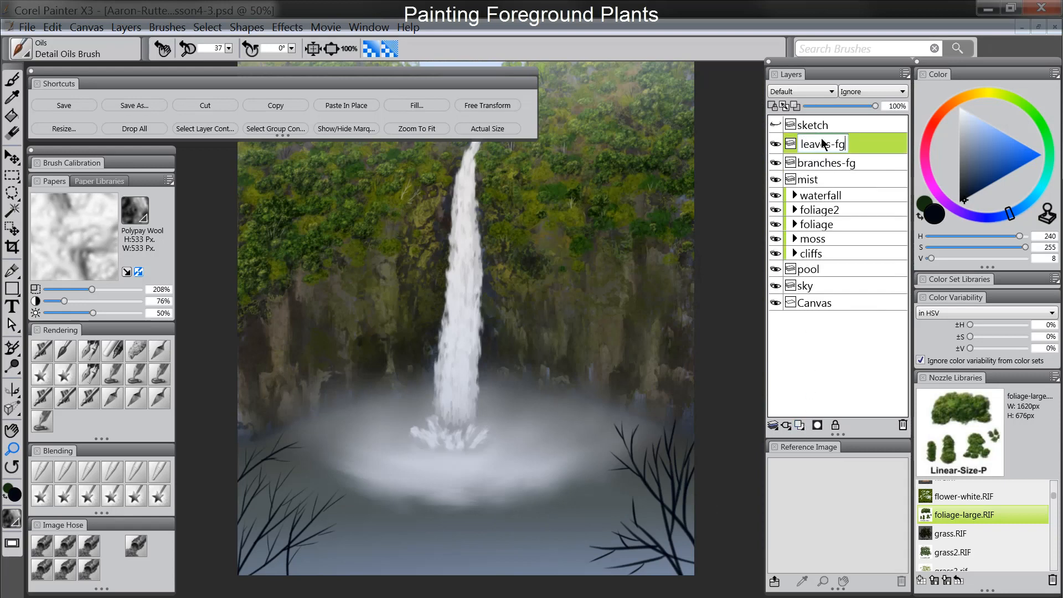
key(Return)
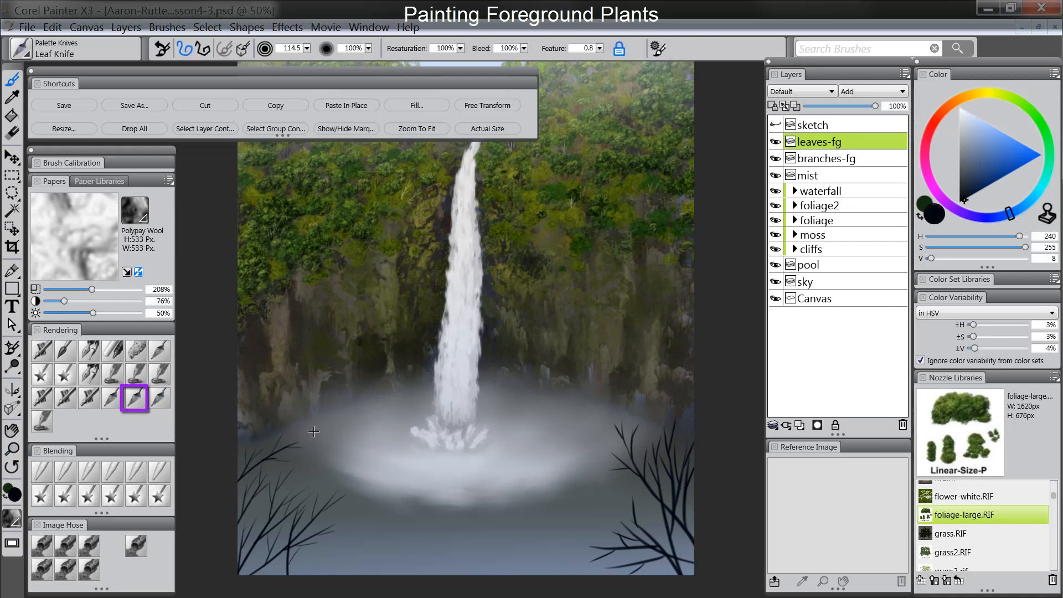
Set the Leaf Knife brush to size 22.4 and pick a bright yellow-green as the main color.
key([)
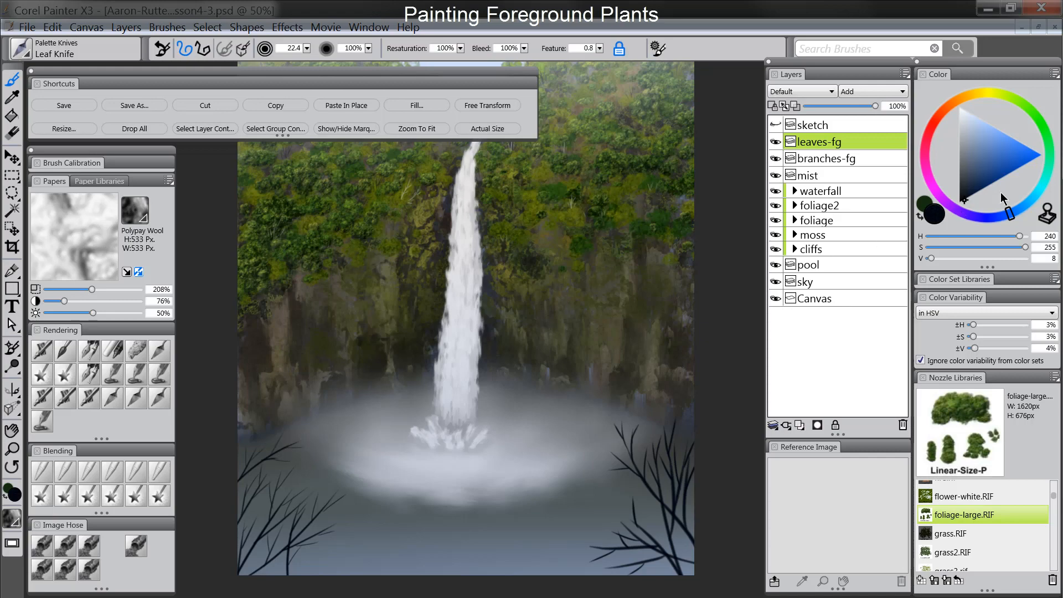
click(1010, 102)
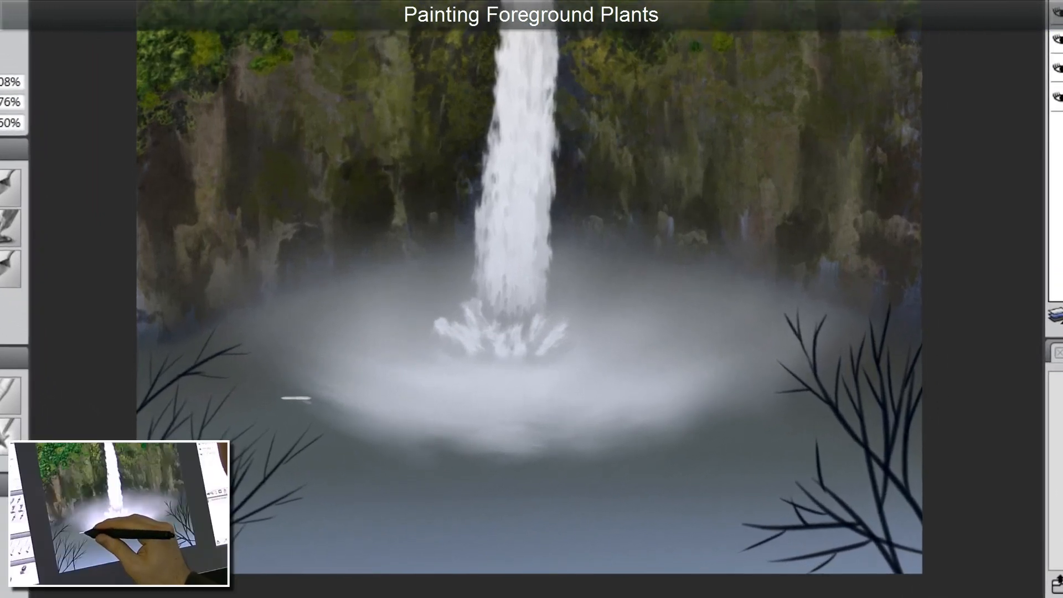
Try long curved Leaf Knife strokes over the pool beside the lower left branches, and undo them.
click(290, 406)
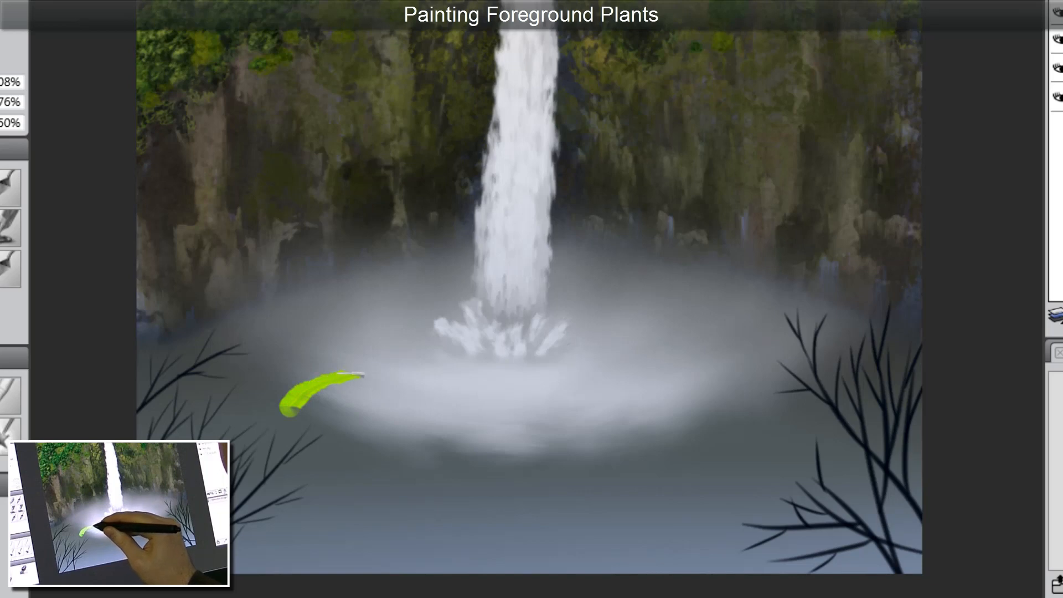
drag(328, 419, 359, 411)
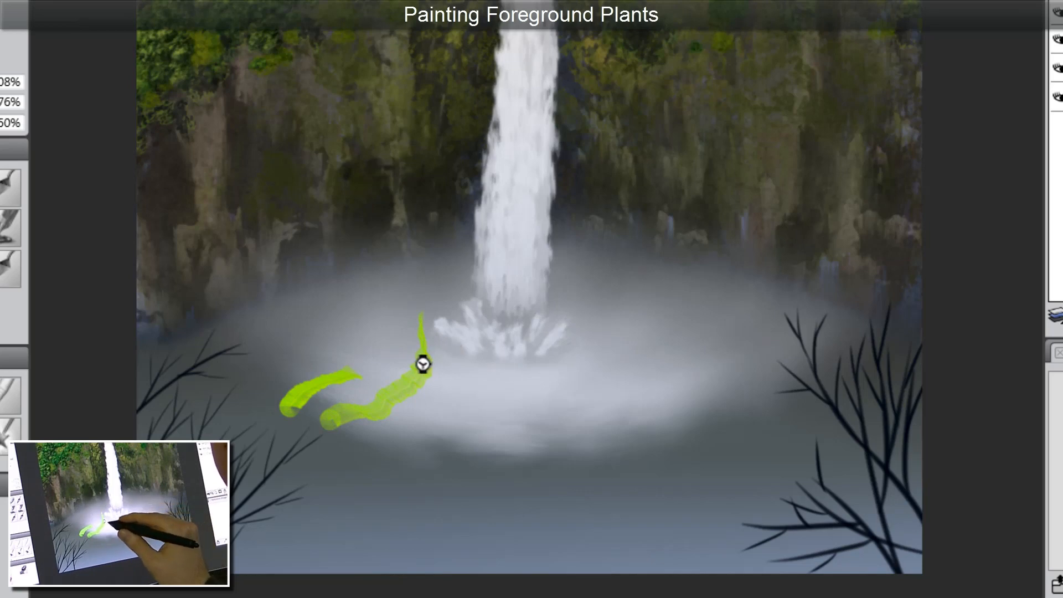
key(ctrl+z)
key(ctrl+z)
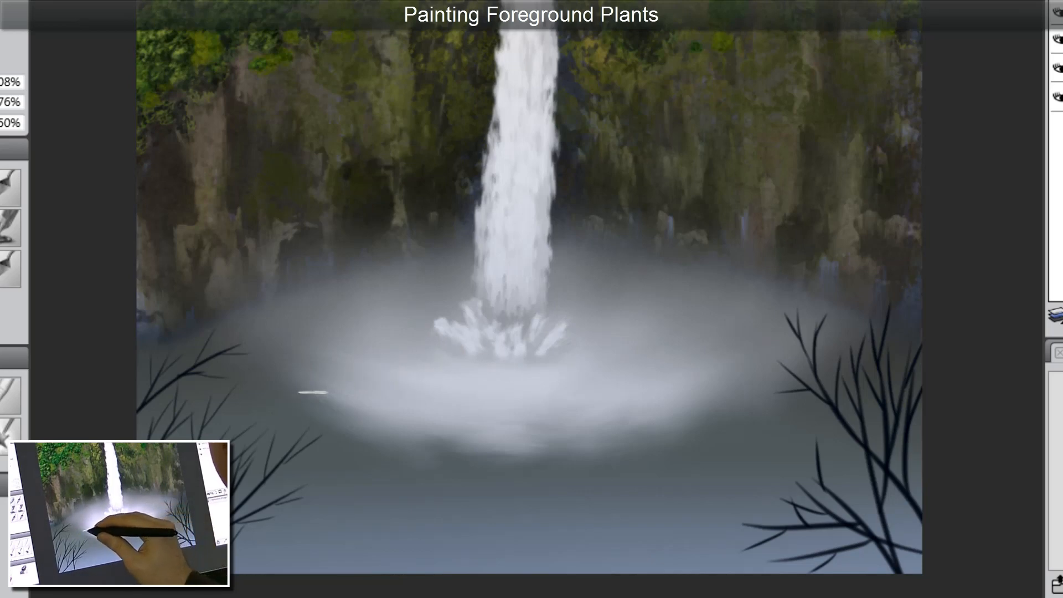
Paint short tapered practice leaves in yellow-green, pointing upward over the mist beside the waterfall's base.
mouse_move(294, 408)
mouse_down()
mouse_move(317, 381)
mouse_move(366, 358)
mouse_up()
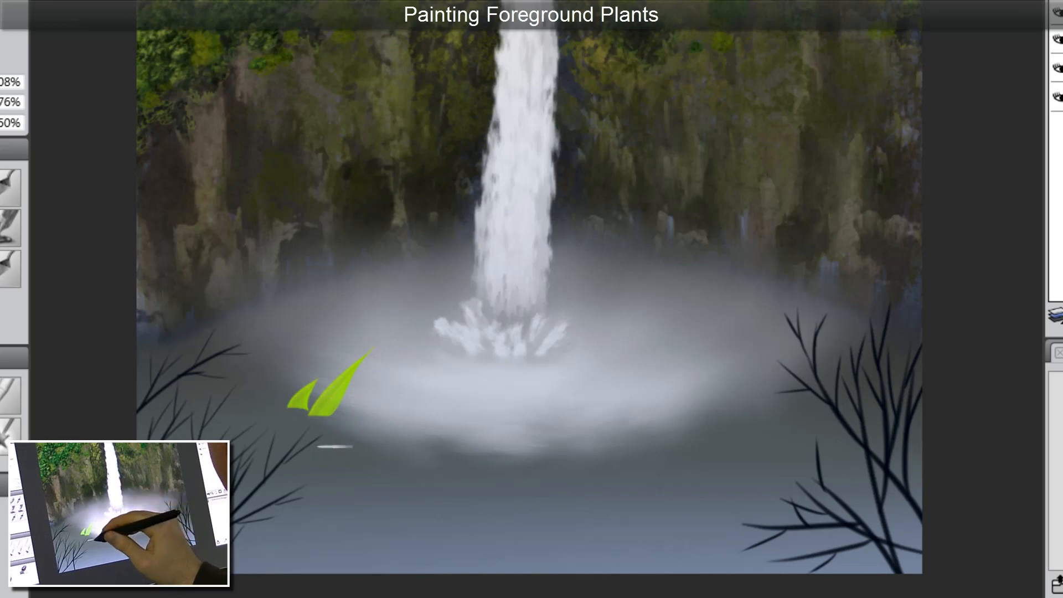
drag(342, 434, 403, 366)
drag(393, 445, 416, 382)
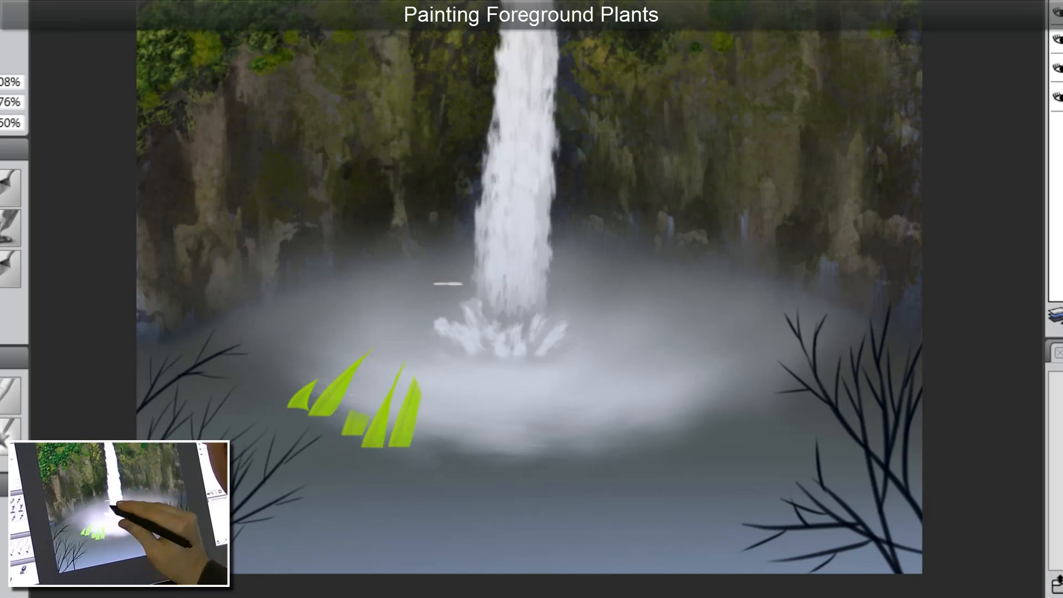
drag(312, 369, 329, 313)
drag(260, 392, 287, 317)
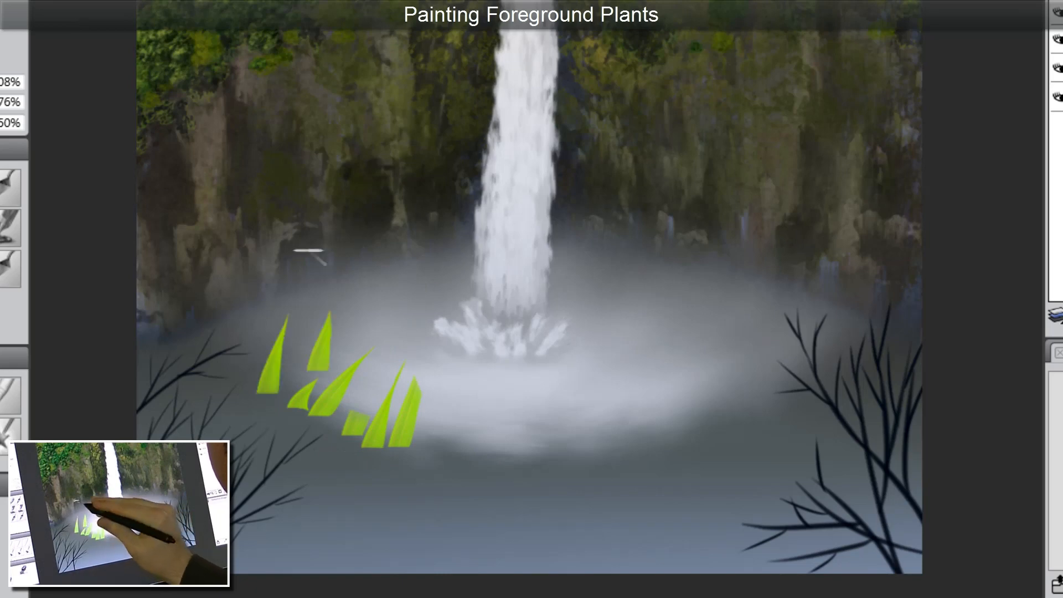
drag(335, 353, 365, 286)
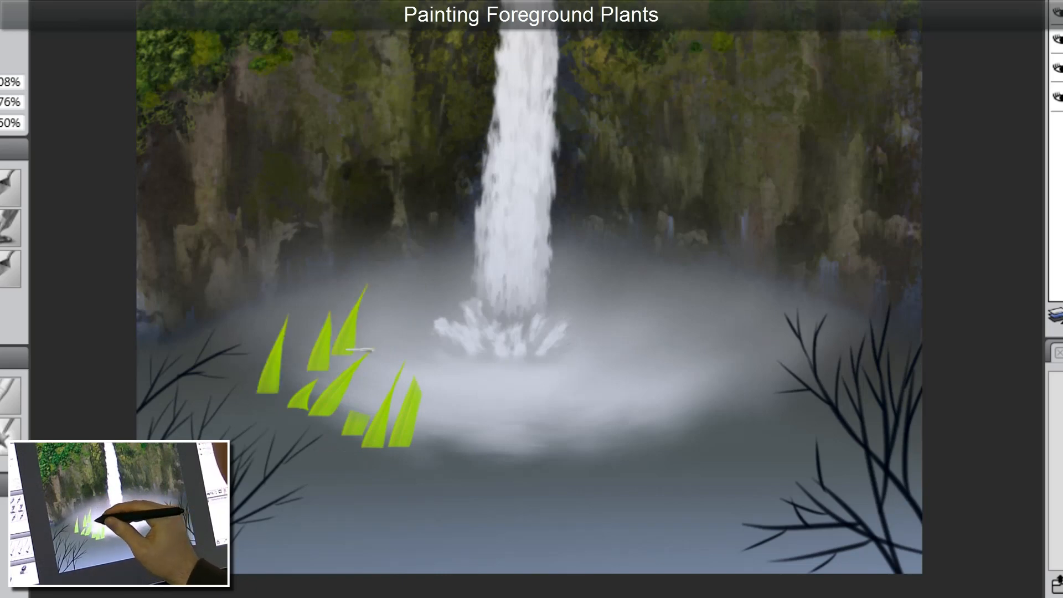
drag(360, 338, 388, 288)
drag(377, 373, 418, 310)
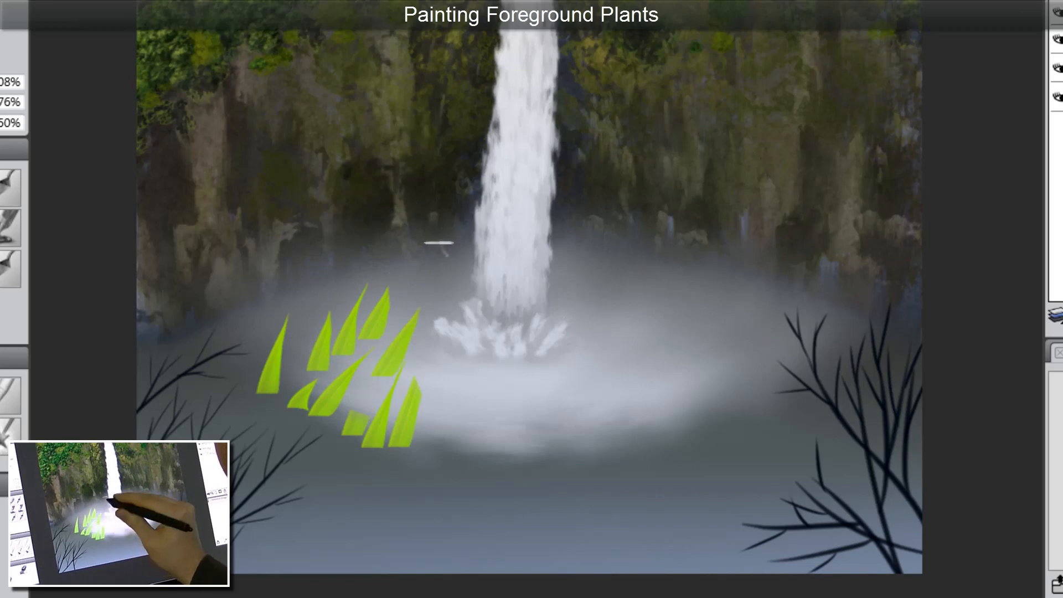
drag(422, 365, 474, 289)
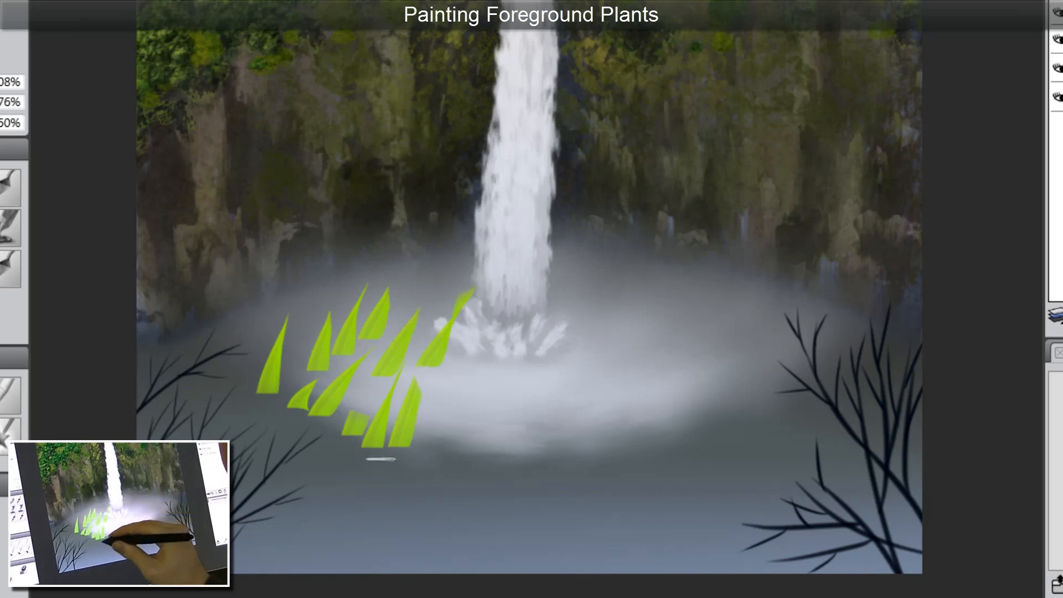
Paint more practice leaves in varied directions over the pool and cliff base, and clear all practice leaves from the leaves-fg layer.
drag(336, 465, 415, 458)
drag(355, 513, 395, 500)
drag(421, 501, 394, 533)
drag(312, 497, 339, 540)
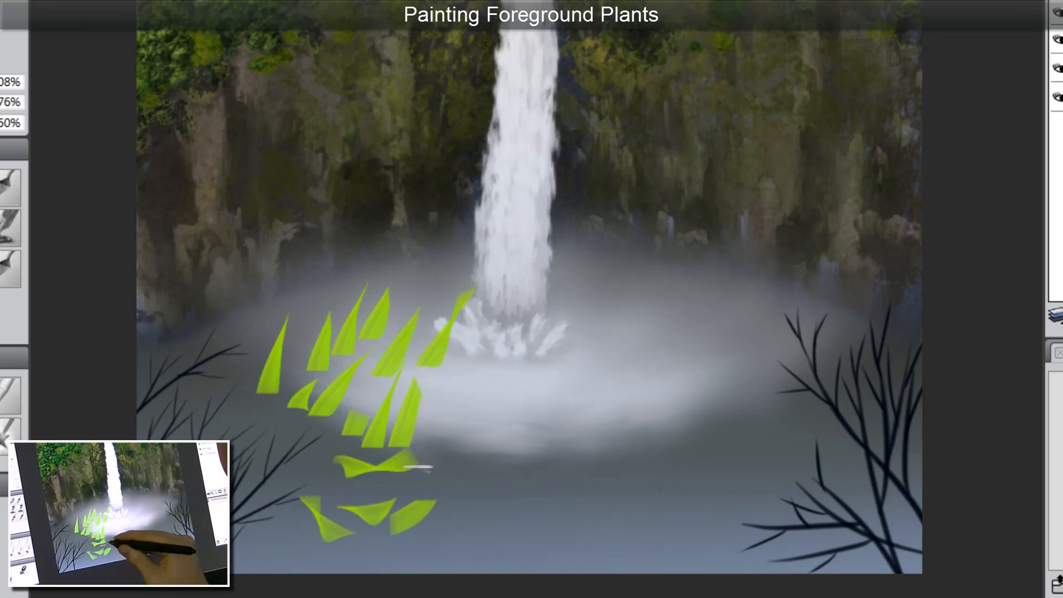
drag(415, 475, 446, 462)
mouse_move(466, 436)
mouse_down()
mouse_move(461, 490)
mouse_move(496, 470)
mouse_up()
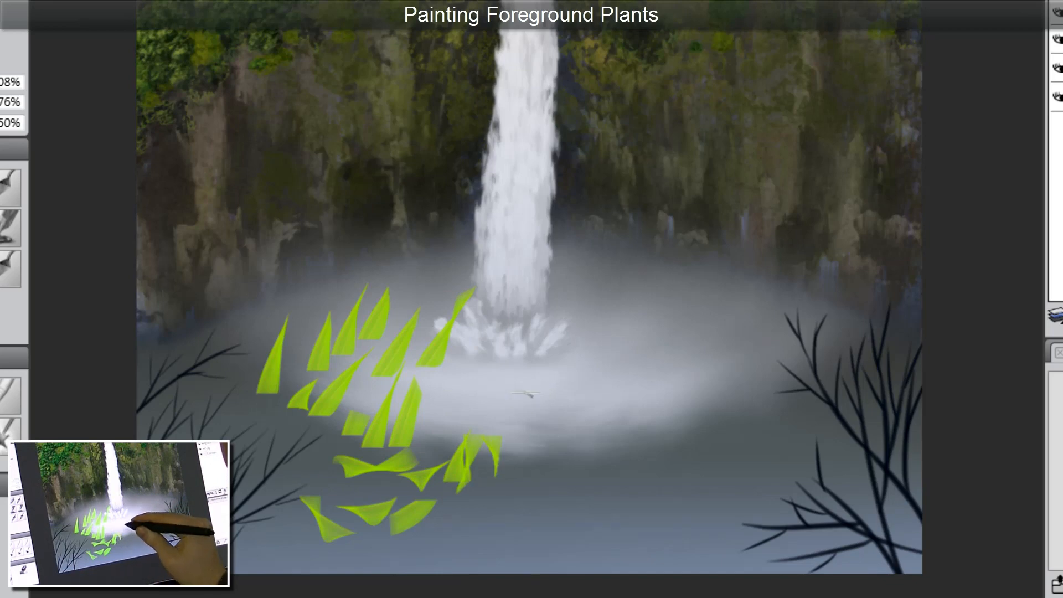
drag(305, 246, 289, 289)
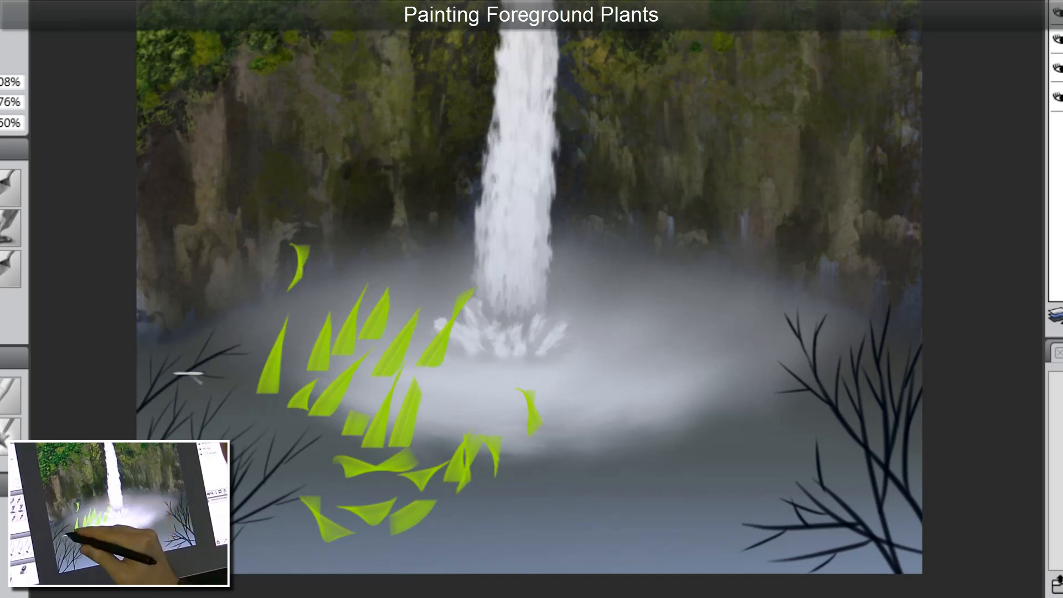
drag(360, 266, 344, 206)
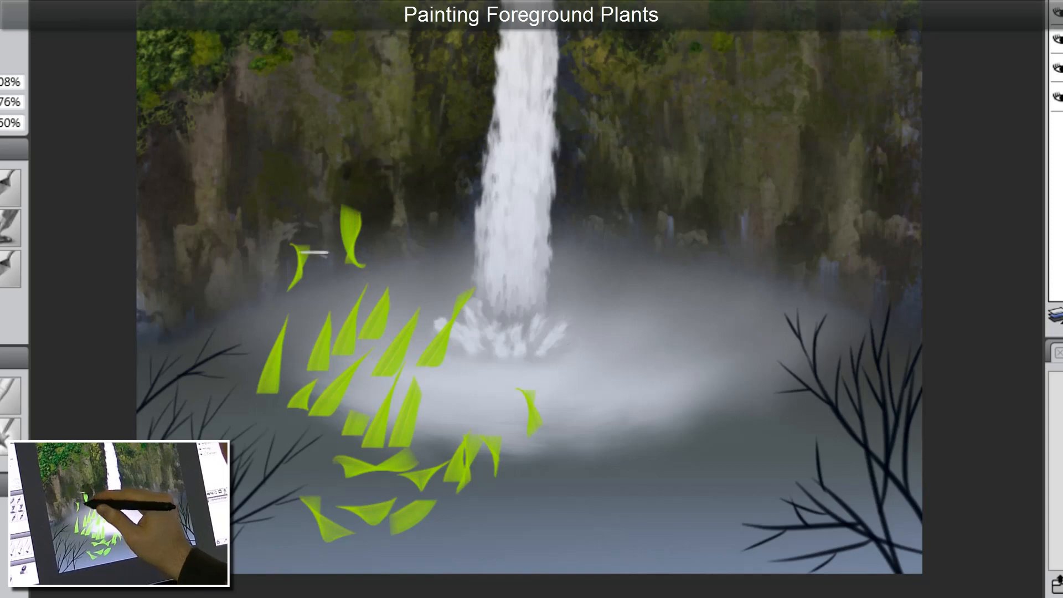
key(ctrl+a)
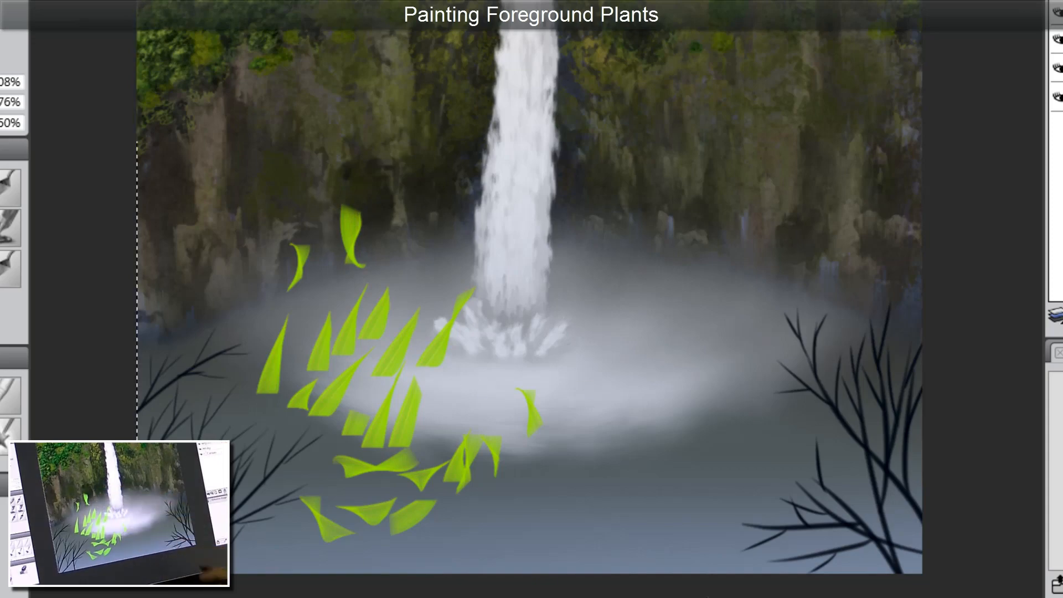
key(BackSpace)
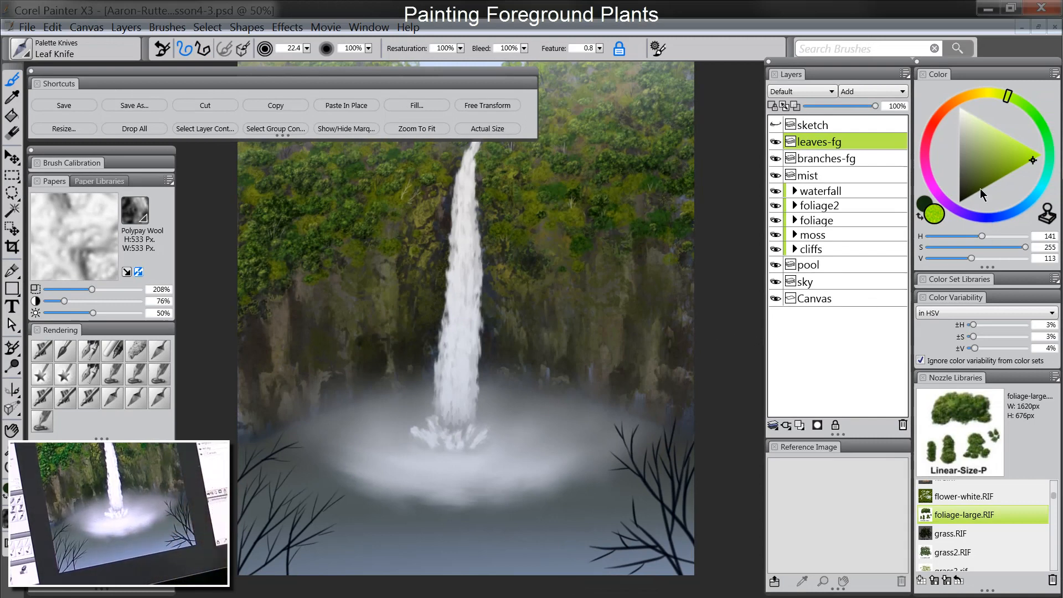
Set the main color to a very dark blue with H 242, S 139, V 15 and undo the test leaf on the lower left branch.
click(967, 198)
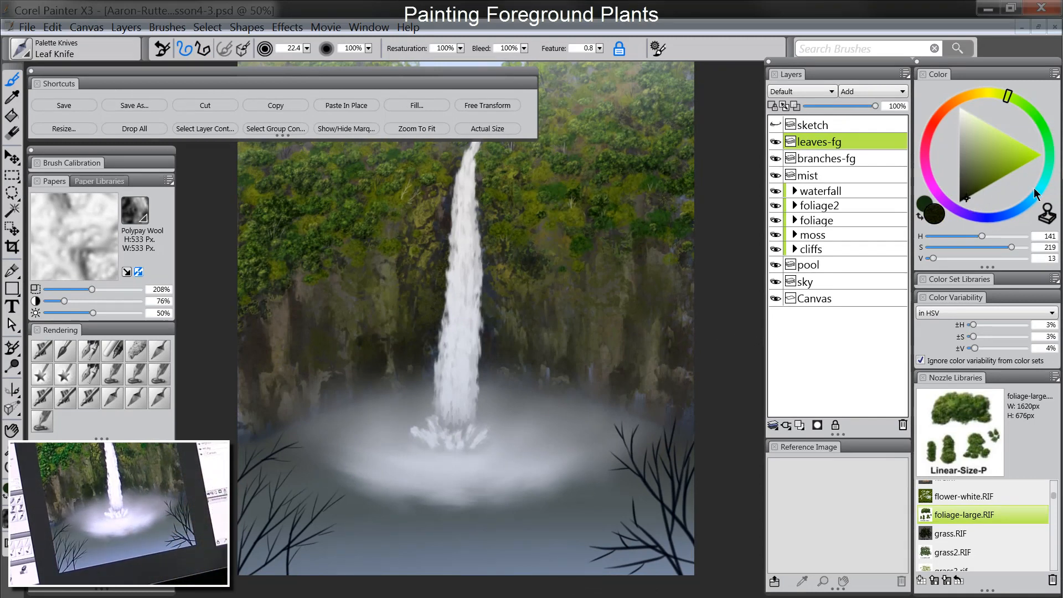
drag(1036, 194, 1049, 156)
click(972, 195)
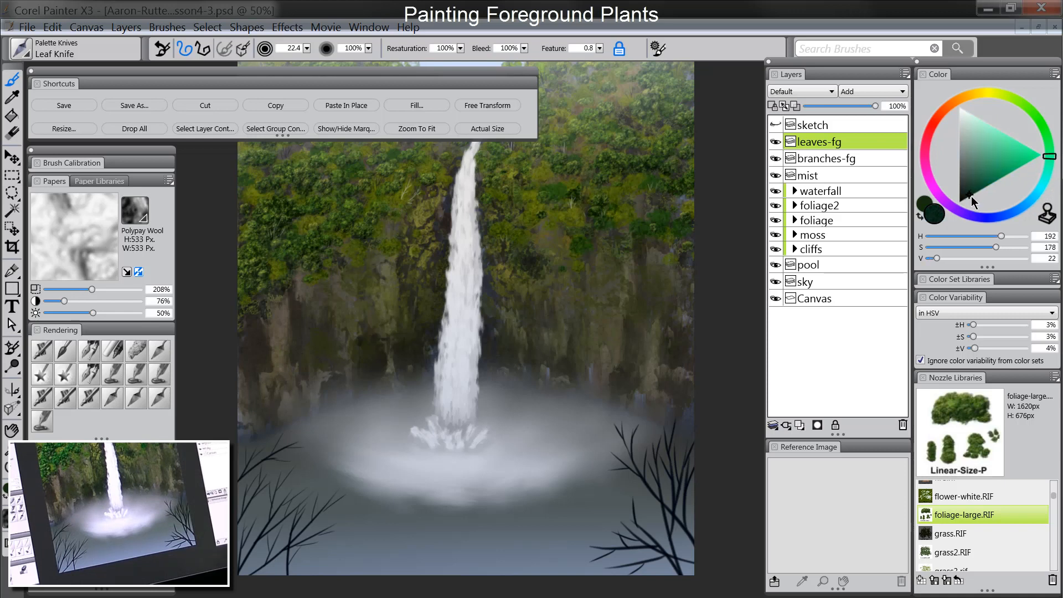
click(970, 196)
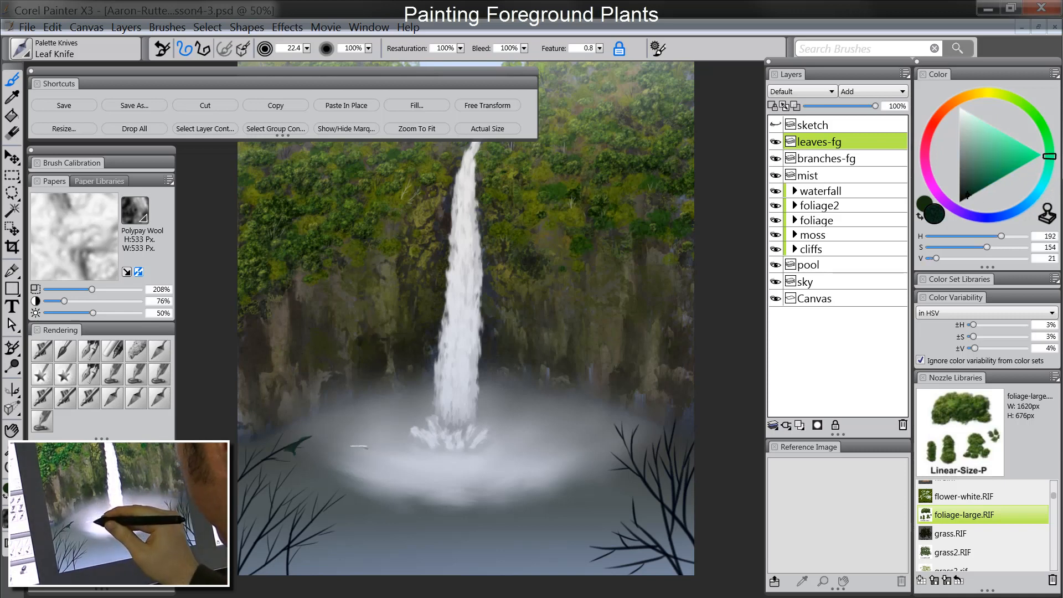
click(966, 198)
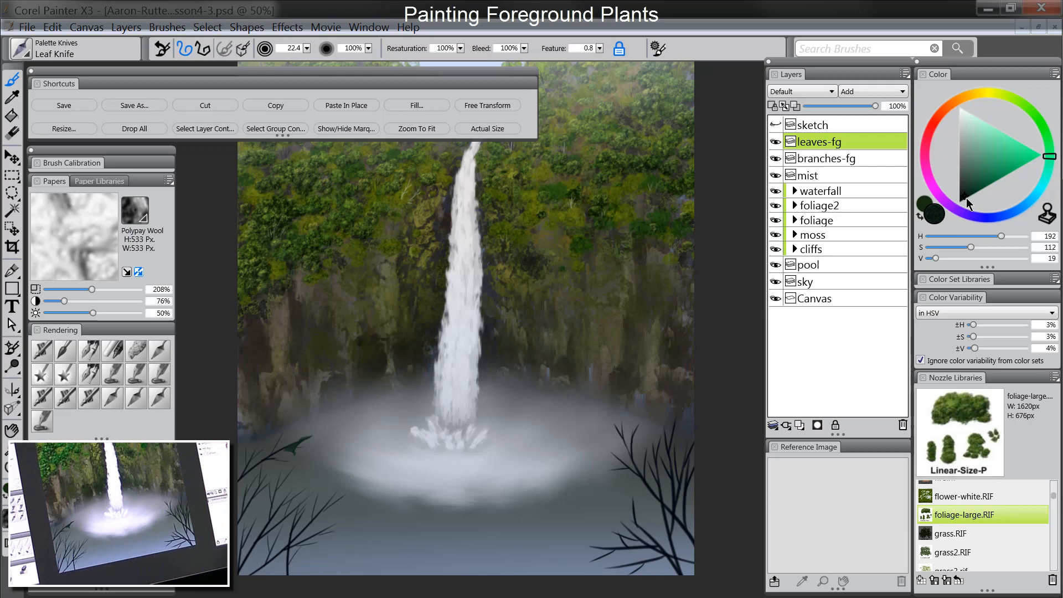
click(1003, 218)
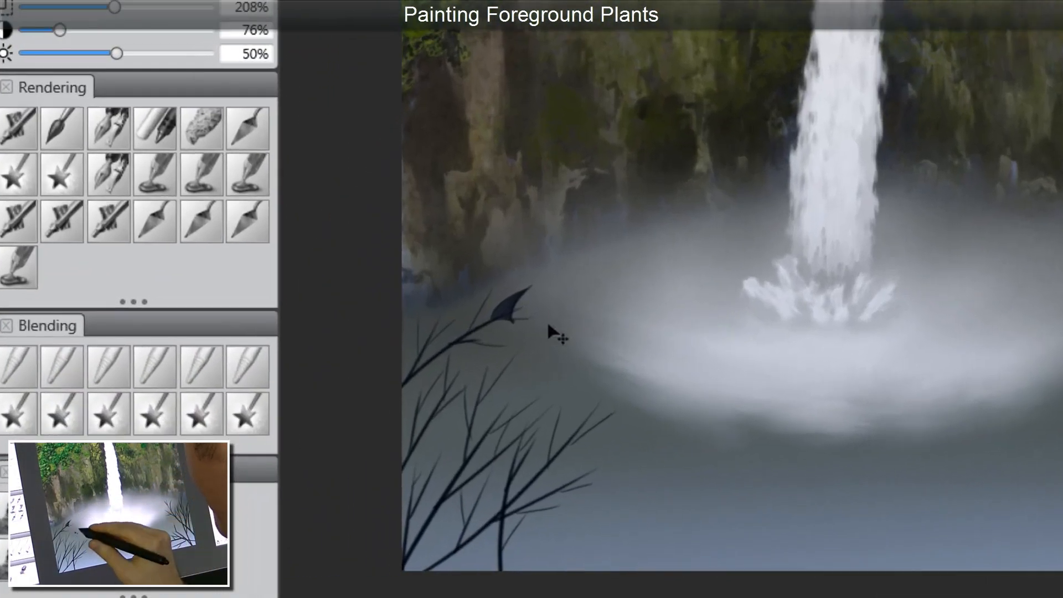
key(ctrl+z)
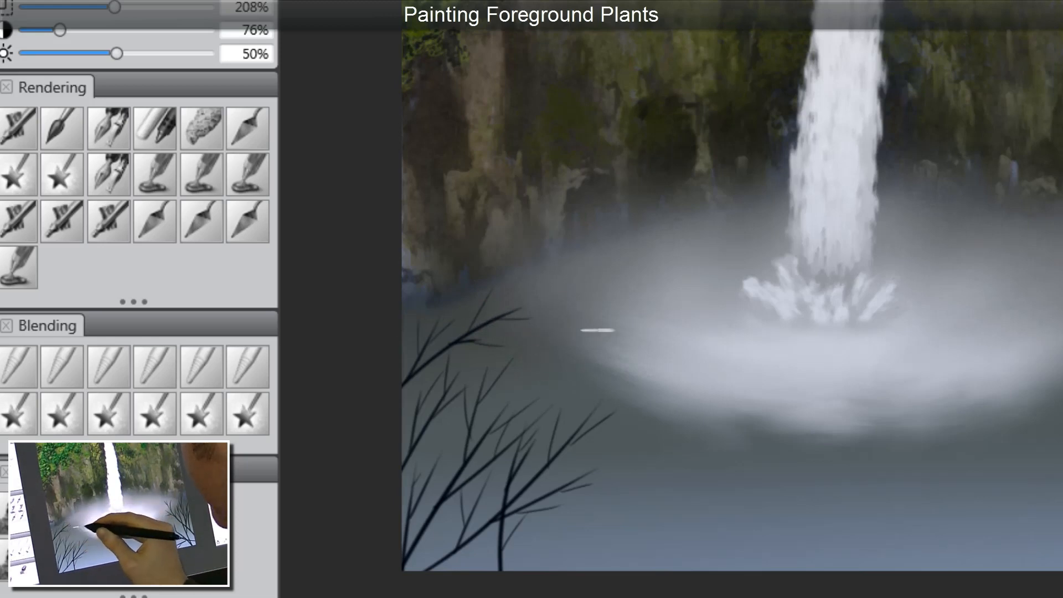
Paint overlapping dark blue leaves with the Leaf Knife, densely covering the branches in the painting's lower left corner.
mouse_move(430, 323)
mouse_down()
mouse_move(494, 364)
mouse_move(508, 333)
mouse_move(526, 348)
mouse_move(499, 300)
mouse_move(550, 331)
mouse_move(557, 368)
mouse_move(500, 323)
mouse_move(570, 322)
mouse_move(489, 357)
mouse_move(520, 420)
mouse_move(443, 341)
mouse_move(385, 311)
mouse_move(429, 348)
mouse_move(447, 337)
mouse_move(466, 376)
mouse_move(430, 465)
mouse_move(483, 375)
mouse_move(511, 448)
mouse_move(511, 390)
mouse_move(504, 414)
mouse_move(532, 471)
mouse_move(517, 414)
mouse_move(563, 430)
mouse_move(597, 465)
mouse_move(657, 435)
mouse_move(579, 424)
mouse_move(551, 452)
mouse_move(547, 472)
mouse_move(599, 460)
mouse_move(635, 507)
mouse_move(565, 486)
mouse_move(553, 525)
mouse_move(528, 494)
mouse_move(521, 512)
mouse_move(551, 556)
mouse_move(557, 590)
mouse_up()
mouse_move(508, 493)
mouse_down()
mouse_move(461, 585)
mouse_move(464, 501)
mouse_move(510, 517)
mouse_move(512, 566)
mouse_move(535, 545)
mouse_move(526, 452)
mouse_move(484, 463)
mouse_move(480, 374)
mouse_move(426, 386)
mouse_move(446, 386)
mouse_move(421, 391)
mouse_move(420, 437)
mouse_up()
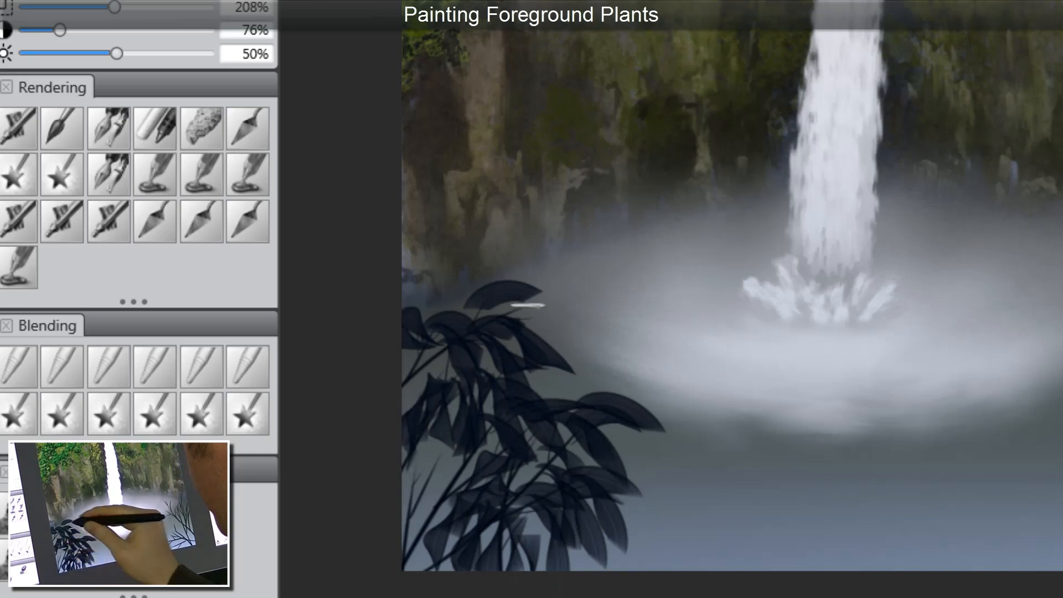
mouse_move(459, 316)
mouse_down()
mouse_move(471, 264)
mouse_move(513, 287)
mouse_move(553, 292)
mouse_move(526, 339)
mouse_move(519, 387)
mouse_up()
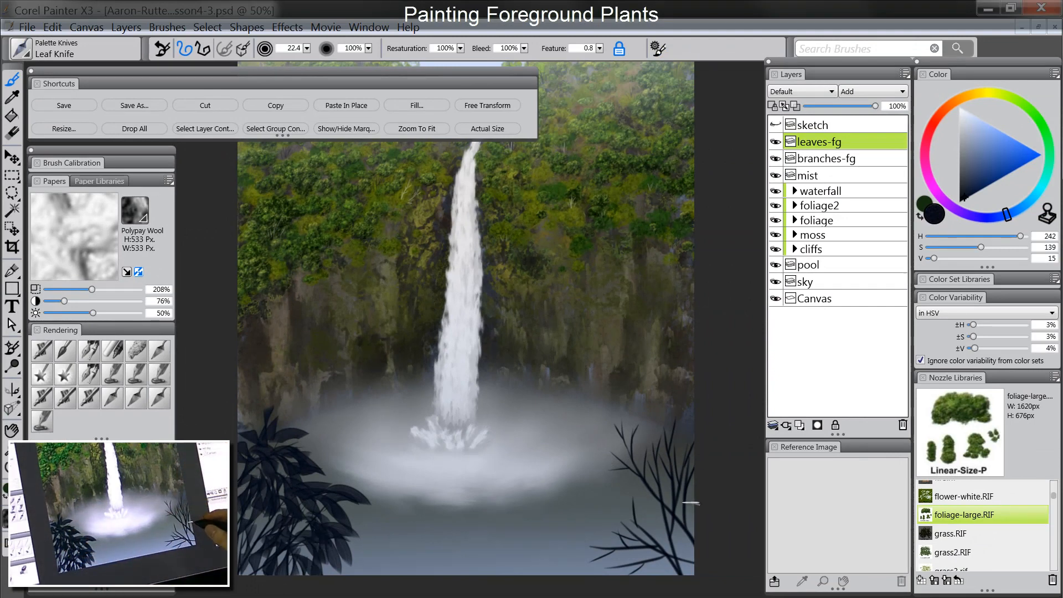
Set the main color to a very dark blue, H 249, S 207, V 11, and paint narrow leaves on the lower right plant's topmost branches.
click(997, 216)
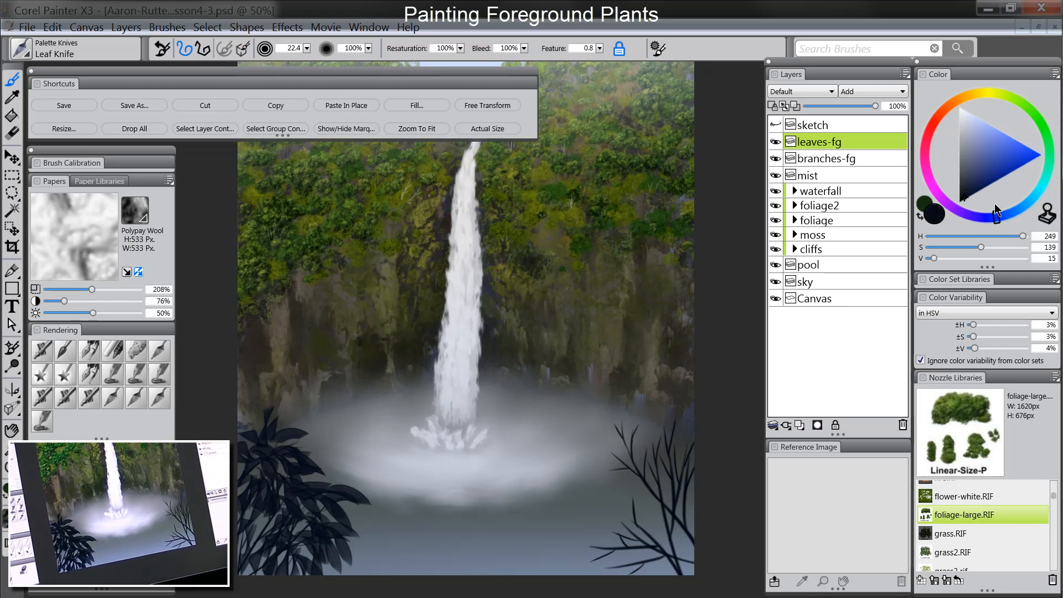
drag(968, 197, 968, 203)
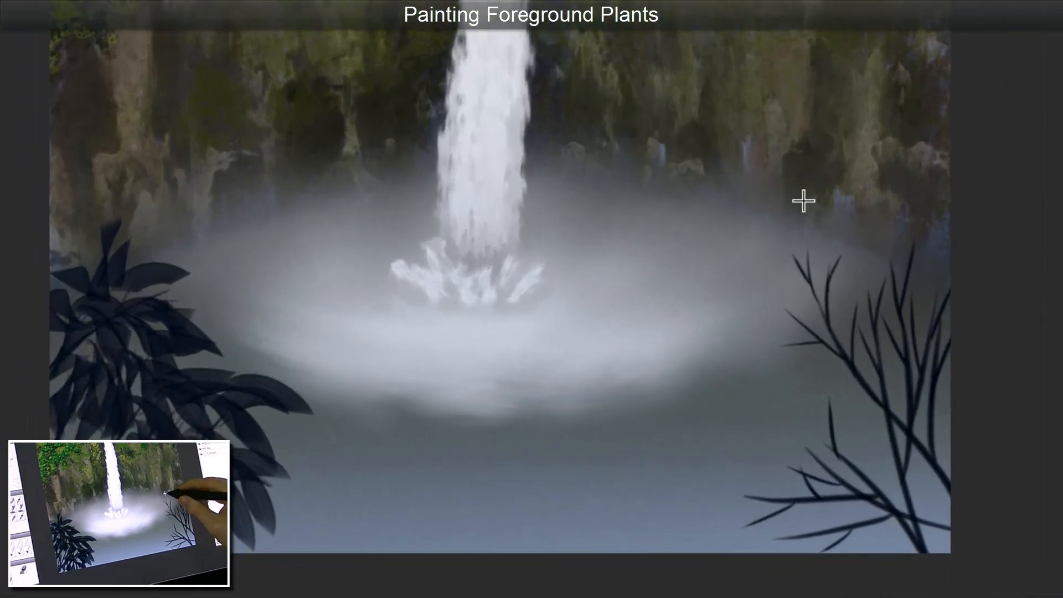
mouse_move(797, 263)
mouse_down()
mouse_move(747, 269)
mouse_move(759, 307)
mouse_up()
drag(807, 264, 837, 220)
mouse_move(812, 258)
mouse_down()
mouse_move(842, 230)
mouse_move(851, 236)
mouse_up()
drag(807, 256, 790, 219)
mouse_move(826, 276)
mouse_down()
mouse_move(884, 246)
mouse_move(844, 219)
mouse_move(806, 244)
mouse_move(851, 212)
mouse_up()
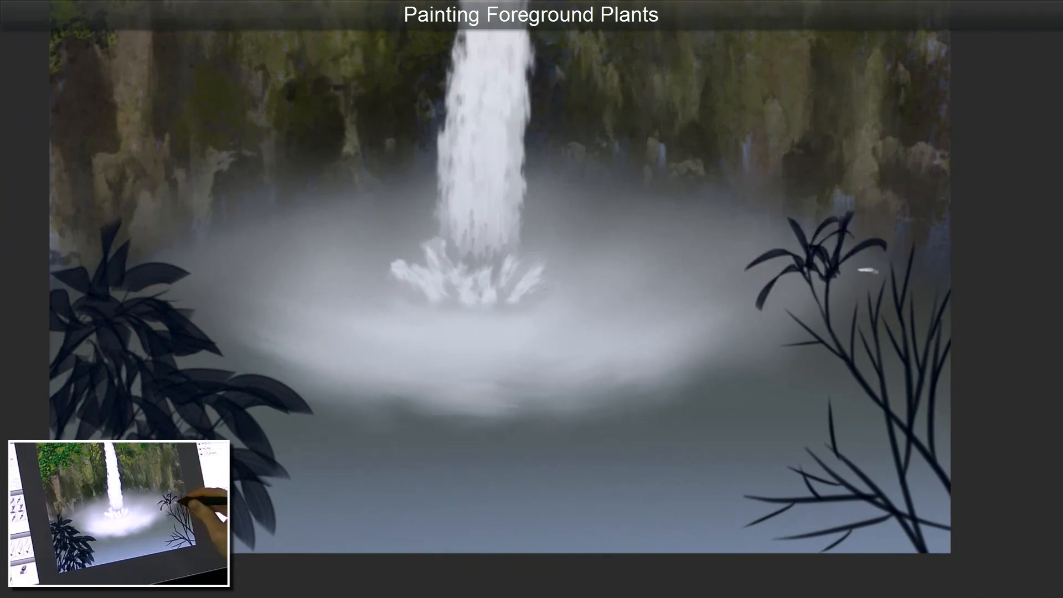
mouse_move(847, 313)
mouse_down()
mouse_move(889, 254)
mouse_move(836, 270)
mouse_move(820, 288)
mouse_move(907, 237)
mouse_up()
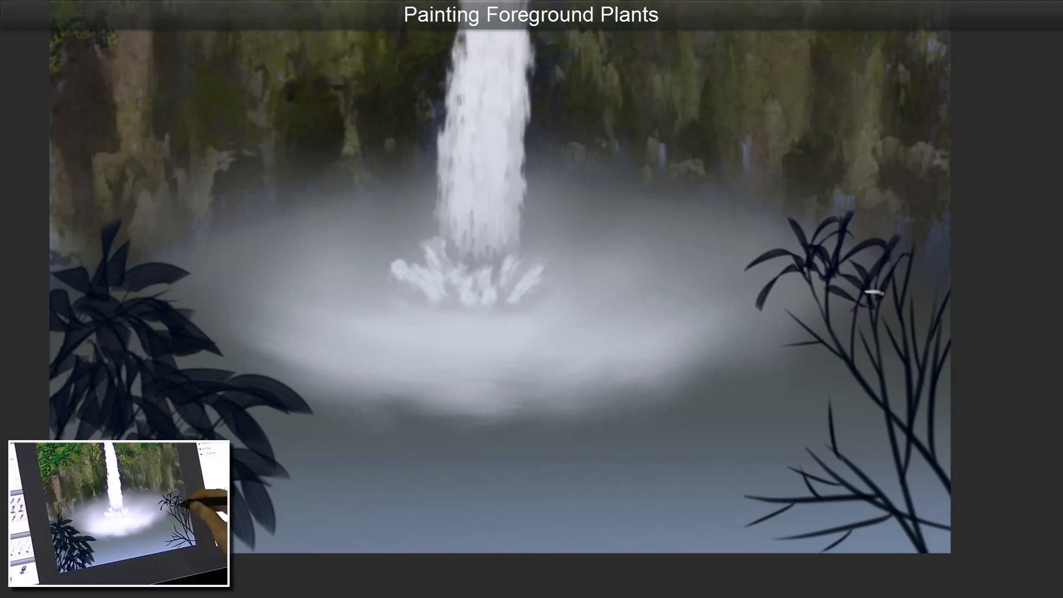
mouse_move(874, 291)
mouse_down()
mouse_move(856, 264)
mouse_move(828, 309)
mouse_up()
mouse_move(890, 274)
mouse_down()
mouse_move(889, 222)
mouse_move(938, 227)
mouse_up()
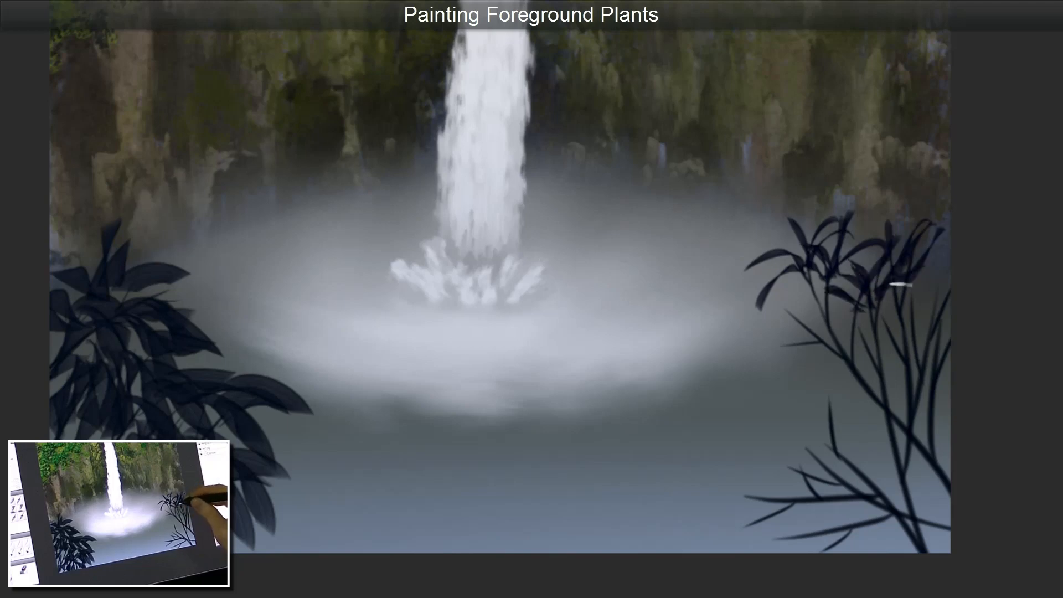
mouse_move(897, 313)
mouse_down()
mouse_move(864, 306)
mouse_move(912, 269)
mouse_move(942, 268)
mouse_up()
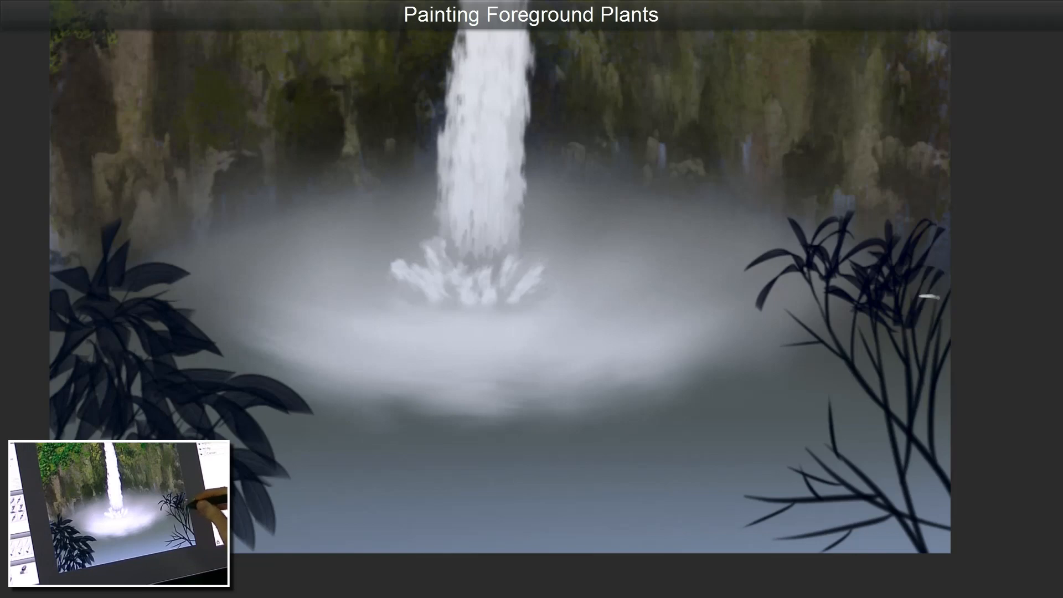
mouse_move(913, 333)
mouse_down()
mouse_move(952, 314)
mouse_move(917, 294)
mouse_up()
Paint small dark blue leaves along the left-pointing twigs midway up the lower right plant.
drag(808, 331, 778, 307)
drag(797, 322, 793, 280)
mouse_move(789, 324)
mouse_down()
mouse_move(763, 311)
mouse_move(769, 325)
mouse_up()
mouse_move(809, 338)
mouse_down()
mouse_move(767, 345)
mouse_move(770, 363)
mouse_move(803, 311)
mouse_up()
mouse_move(831, 357)
mouse_down()
mouse_move(844, 315)
mouse_move(795, 359)
mouse_up()
mouse_move(857, 363)
mouse_down()
mouse_move(827, 379)
mouse_move(837, 387)
mouse_up()
Paint dark blue leaves along the low branches of the right plant that reach over the pool.
mouse_move(830, 423)
mouse_down()
mouse_move(848, 378)
mouse_move(817, 431)
mouse_move(794, 409)
mouse_up()
mouse_move(853, 443)
mouse_down()
mouse_move(845, 404)
mouse_move(858, 401)
mouse_move(797, 435)
mouse_up()
mouse_move(822, 465)
mouse_down()
mouse_move(810, 442)
mouse_move(784, 463)
mouse_move(830, 464)
mouse_move(782, 463)
mouse_move(784, 435)
mouse_up()
mouse_move(839, 471)
mouse_down()
mouse_move(785, 462)
mouse_move(795, 436)
mouse_move(827, 468)
mouse_move(813, 486)
mouse_move(746, 499)
mouse_move(746, 486)
mouse_move(776, 502)
mouse_move(764, 470)
mouse_move(731, 486)
mouse_move(747, 491)
mouse_move(750, 453)
mouse_up()
mouse_move(792, 504)
mouse_down()
mouse_move(738, 530)
mouse_move(740, 513)
mouse_move(791, 507)
mouse_move(776, 521)
mouse_up()
drag(825, 495, 797, 512)
drag(858, 487, 802, 501)
drag(875, 504, 769, 545)
mouse_move(853, 525)
mouse_down()
mouse_move(804, 551)
mouse_move(744, 553)
mouse_up()
Fill the right plant's main stems and the painting's lower right corner with more dark blue leaves.
mouse_move(883, 436)
mouse_down()
mouse_move(909, 391)
mouse_move(892, 408)
mouse_move(908, 370)
mouse_move(895, 321)
mouse_move(878, 398)
mouse_move(924, 405)
mouse_up()
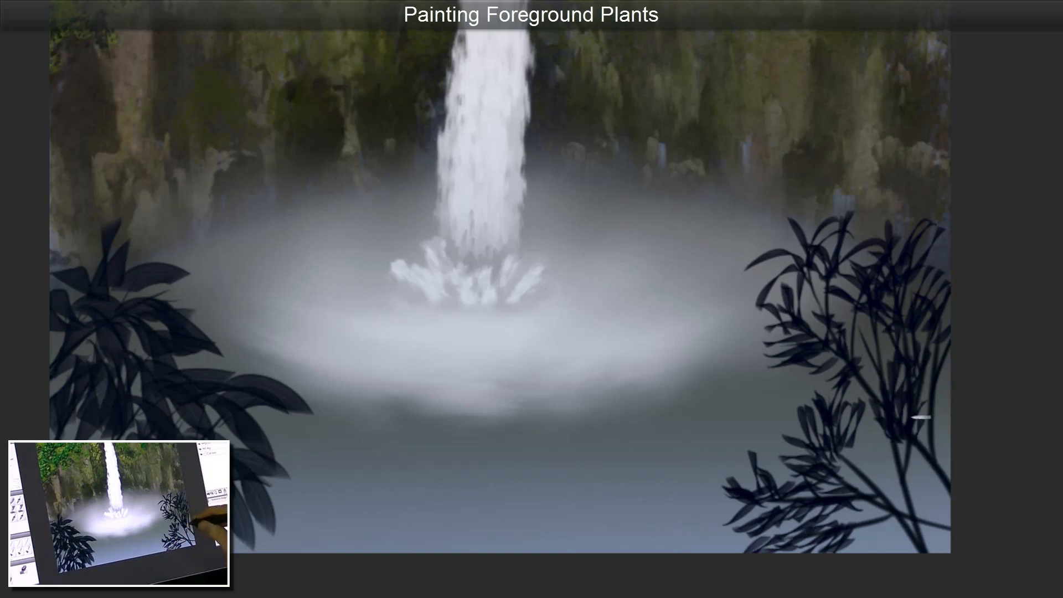
mouse_move(904, 464)
mouse_down()
mouse_move(883, 433)
mouse_move(918, 446)
mouse_up()
mouse_move(902, 506)
mouse_down()
mouse_move(938, 501)
mouse_move(888, 539)
mouse_move(911, 553)
mouse_move(947, 553)
mouse_up()
drag(948, 516, 943, 545)
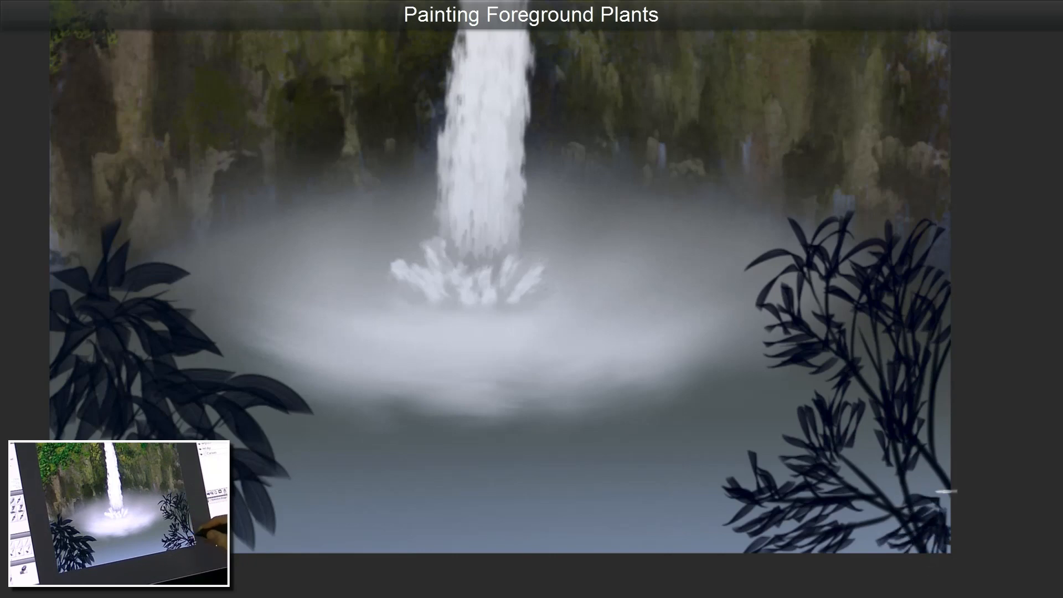
mouse_move(944, 492)
mouse_down()
mouse_move(920, 506)
mouse_move(949, 461)
mouse_up()
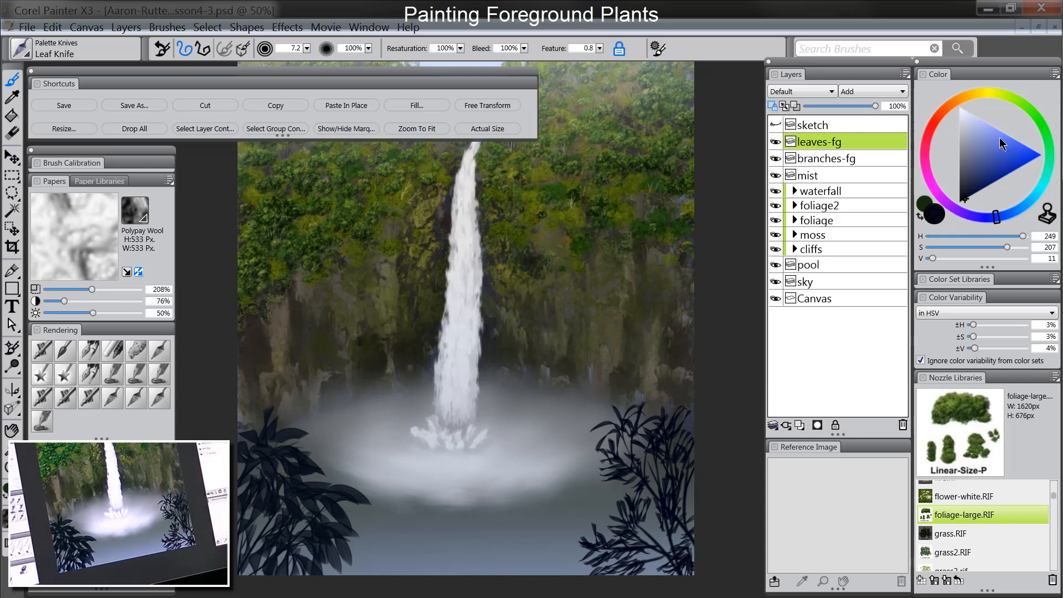
Set the main color to yellow-green, H 144, S 244, V 46, test it on the lower left leaves and undo the test stroke.
click(1005, 96)
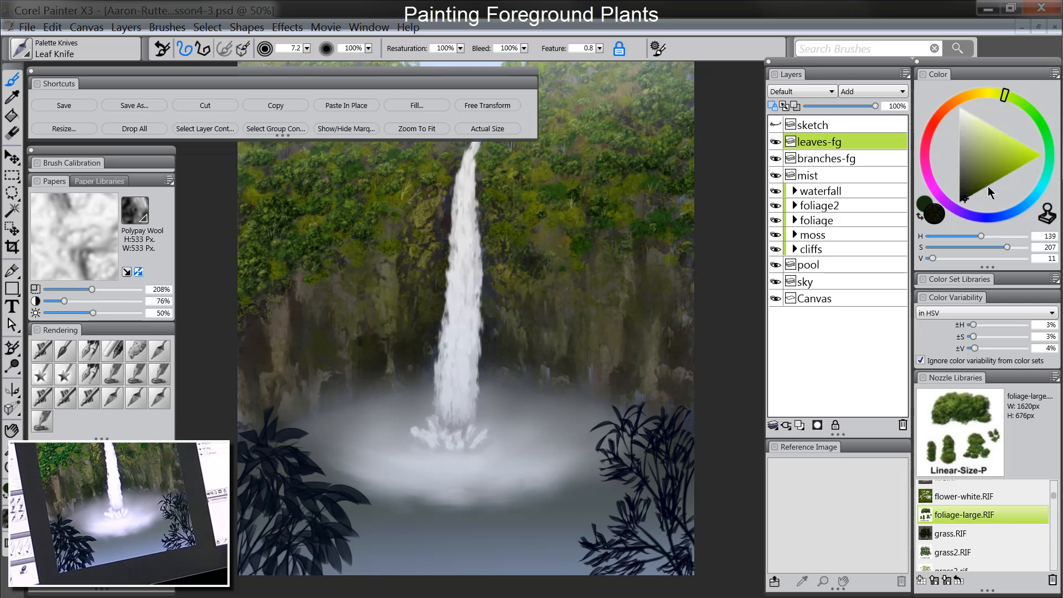
click(986, 186)
drag(987, 187, 990, 186)
click(1016, 101)
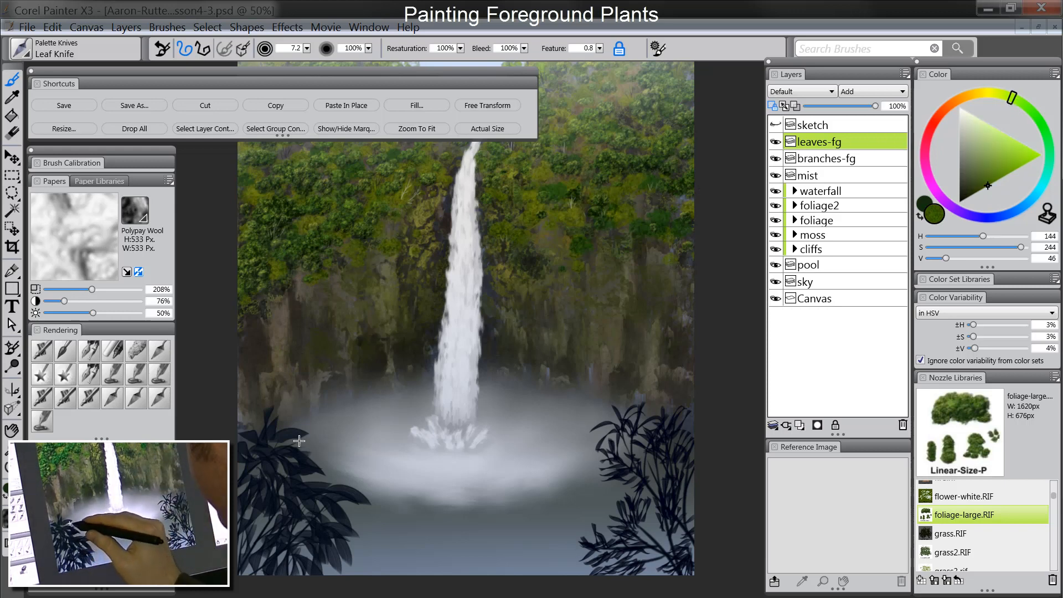
drag(299, 440, 304, 446)
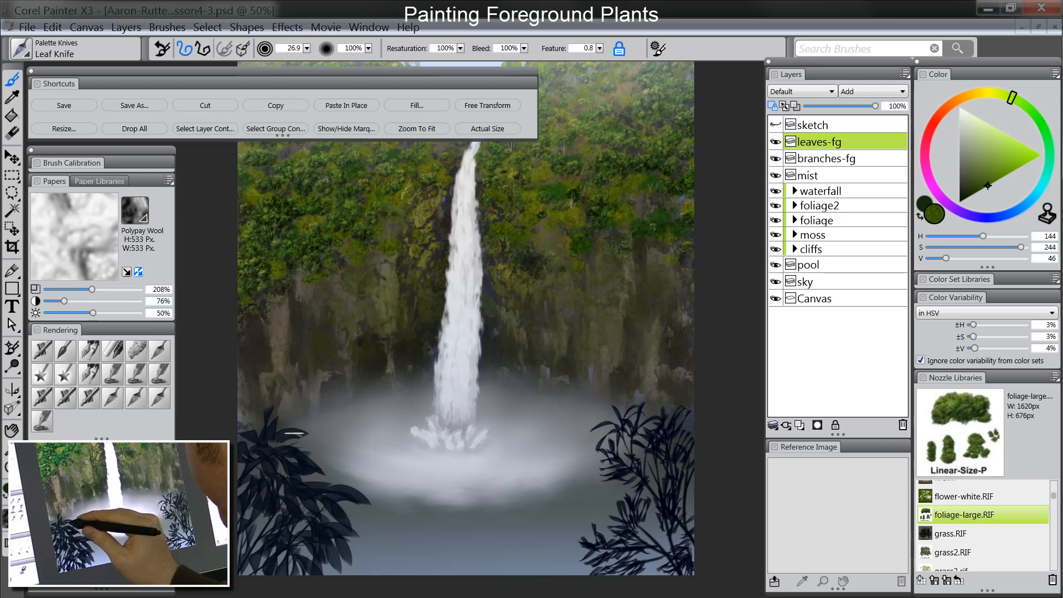
drag(278, 434, 291, 436)
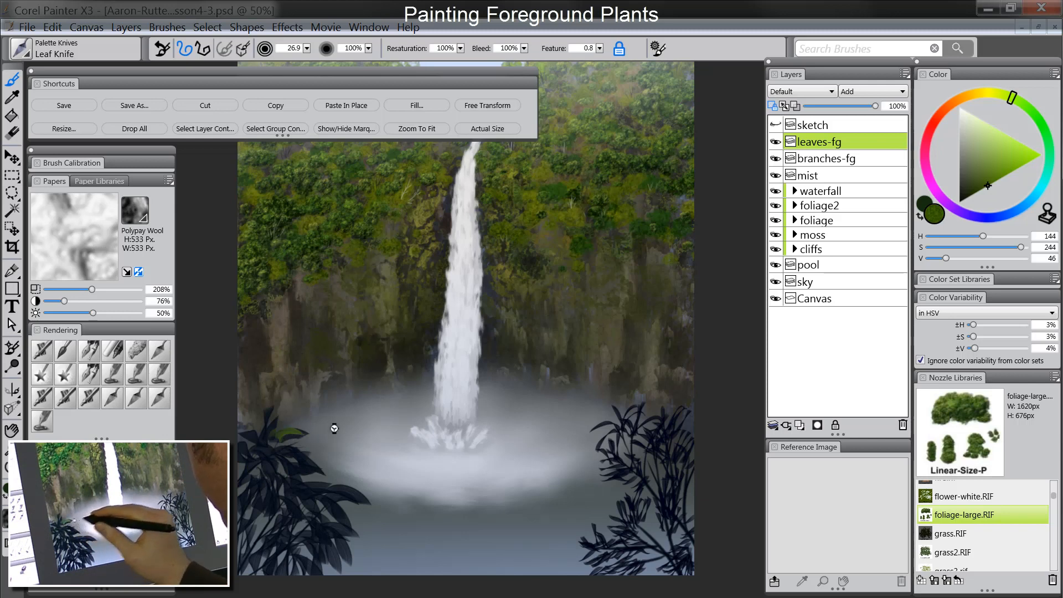
key(ctrl+z)
Tint the lower left plant's leaves with darker greens of hue 144, first S 168, V 33, and after that S 187, V 24.
click(973, 191)
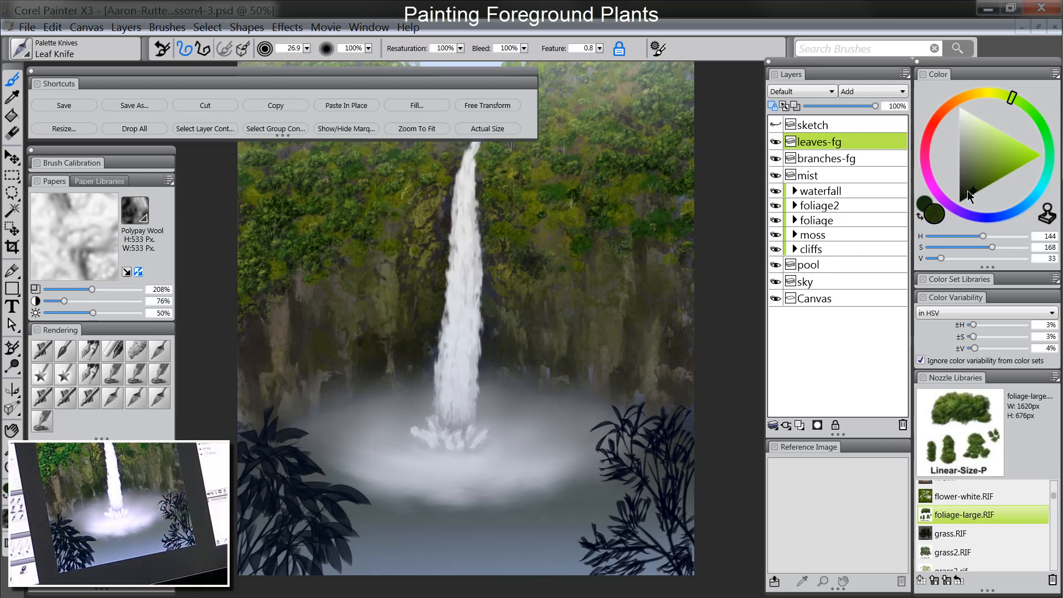
drag(270, 440, 289, 432)
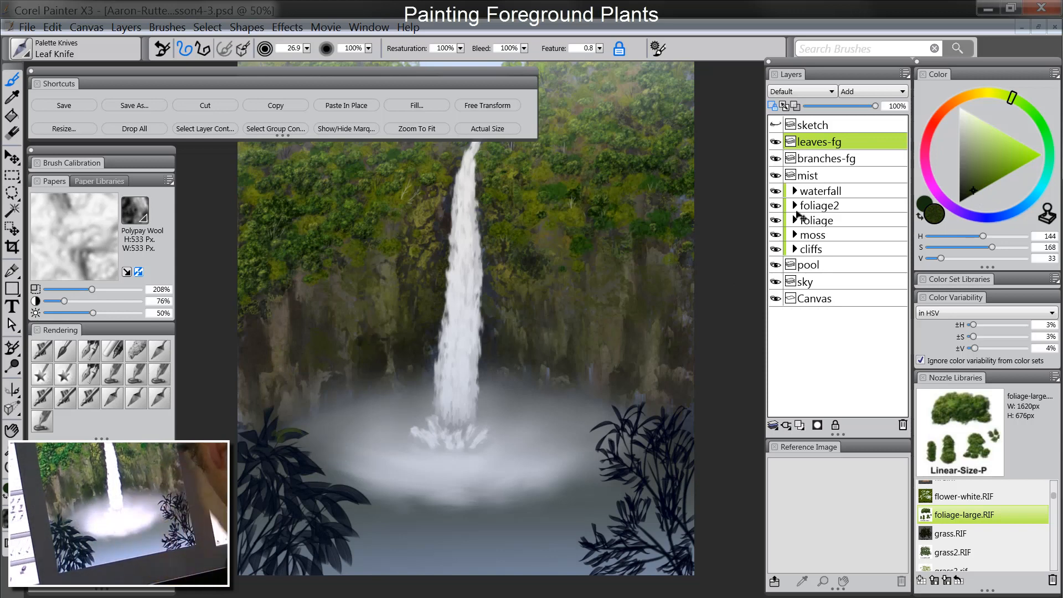
click(971, 194)
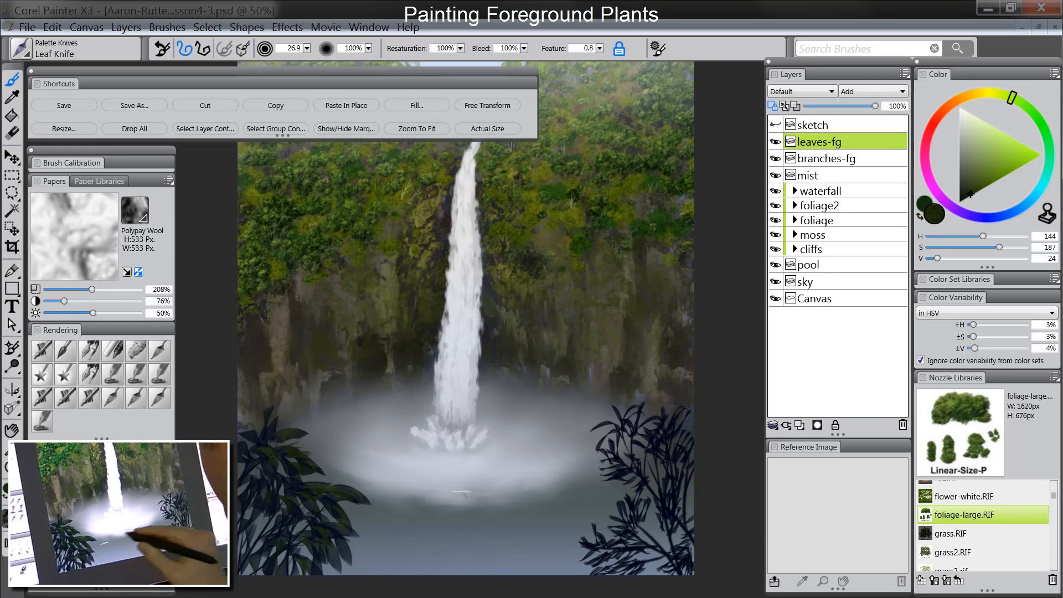
Tint some leaves of the lower right plant in dark orange-brown of hue 106, using S 199, V 44 and S 160, V 33.
click(958, 102)
click(983, 187)
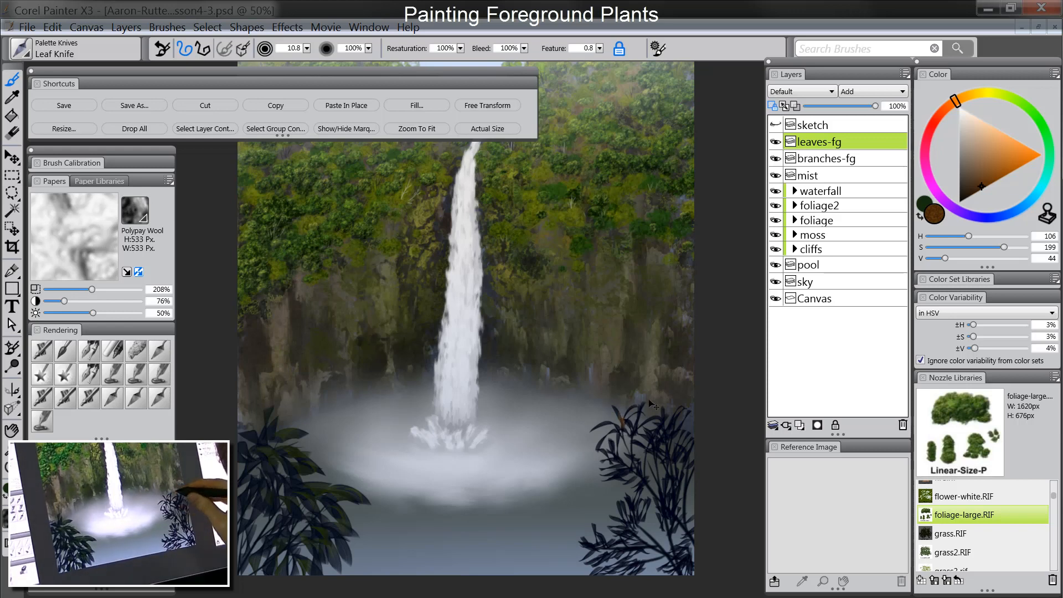
click(972, 190)
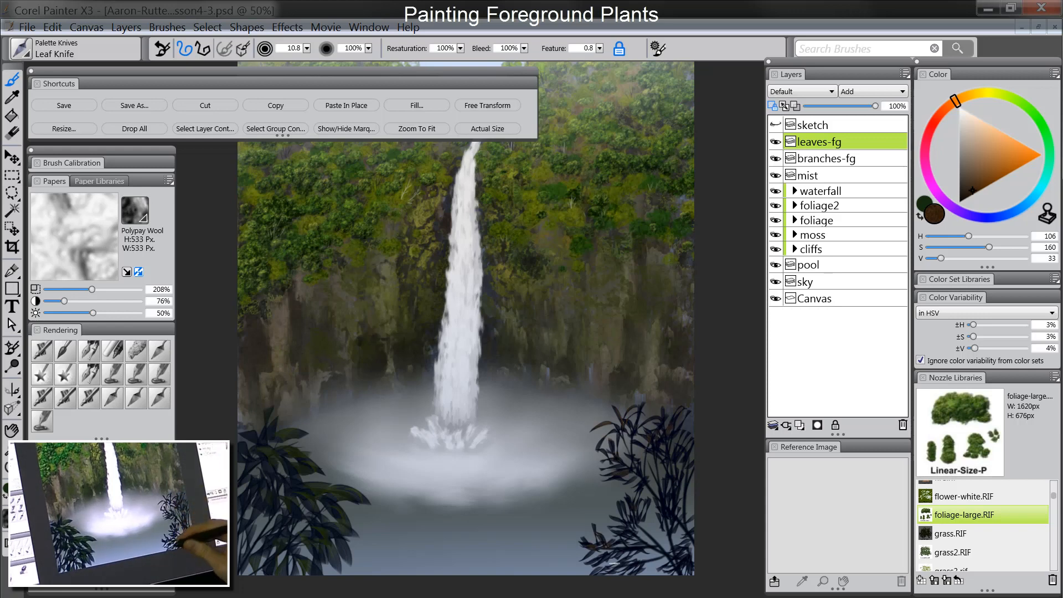
Add dark yellow tints of hue 131 to the lower left leaves, starting at S 255, V 56 and darkening to S 152, V 28.
click(1001, 94)
drag(1002, 166, 995, 181)
key(bracketright)
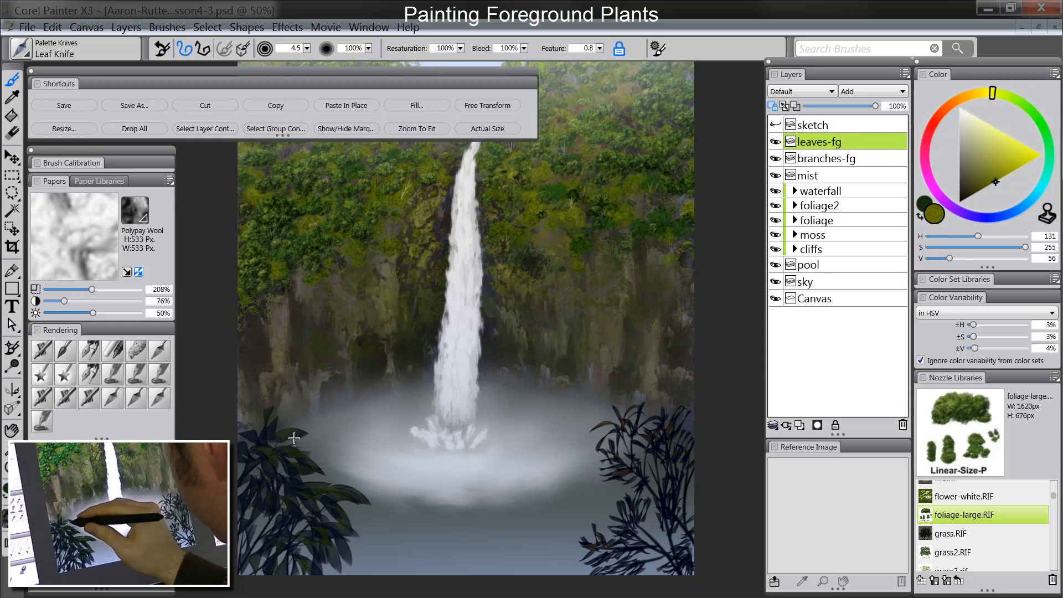
mouse_move(286, 459)
mouse_down()
mouse_move(266, 445)
mouse_move(270, 418)
mouse_up()
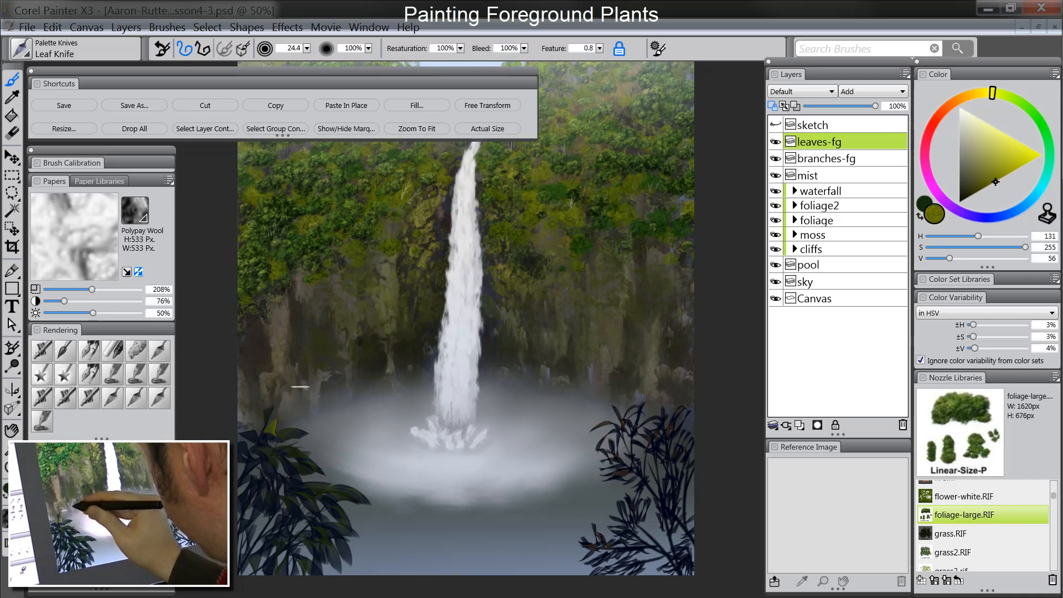
click(974, 189)
drag(295, 410, 300, 408)
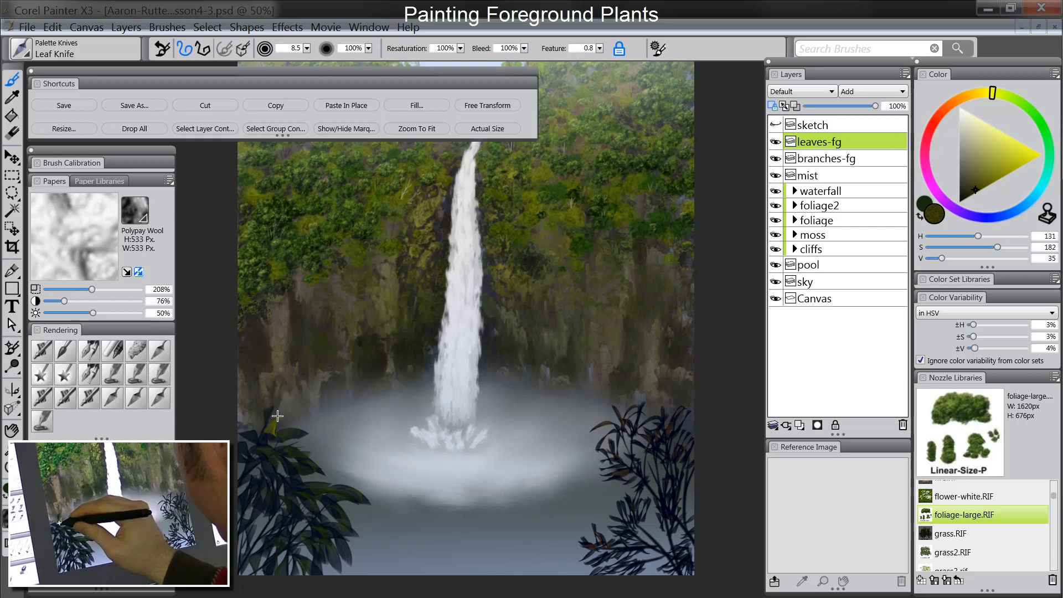
click(969, 192)
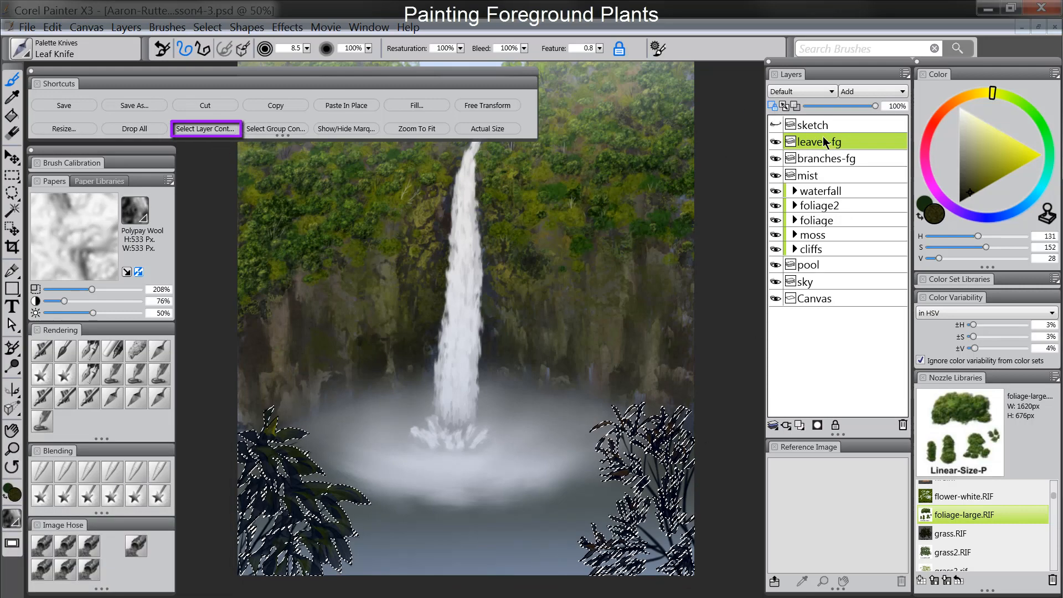
Turn off Preserve Transparency on leaves-fg and add a new layer above it named leabes-fg-sh.
click(773, 105)
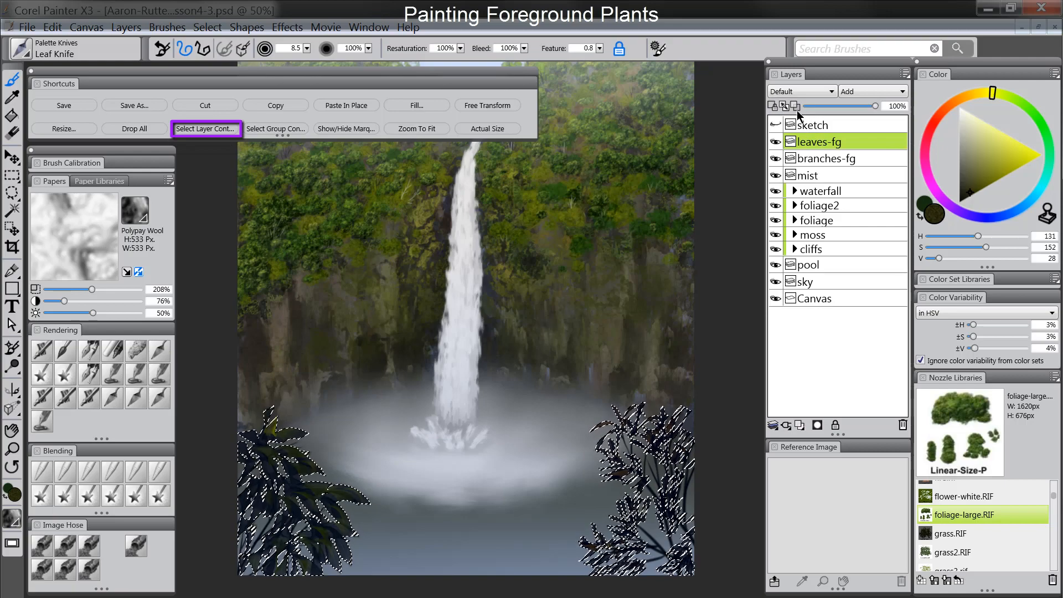
click(804, 426)
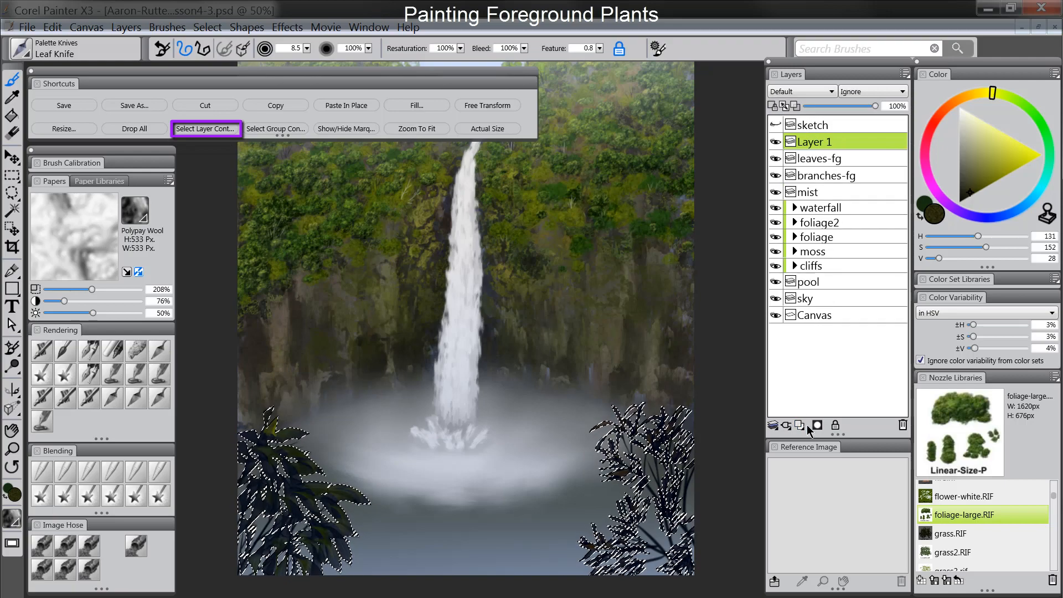
double_click(814, 142)
text(leafes-fg-sh)
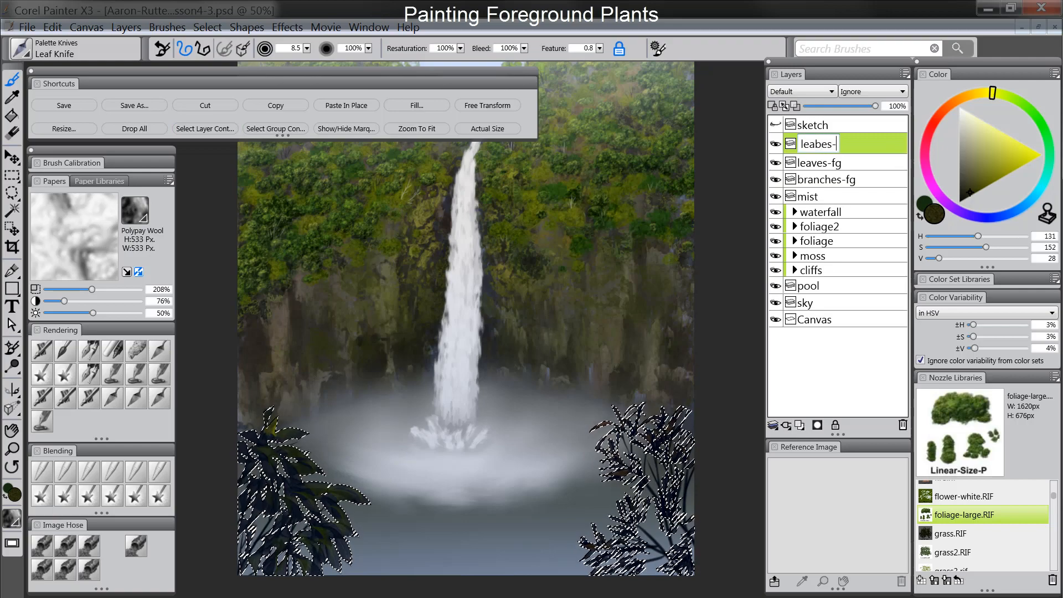
key(Return)
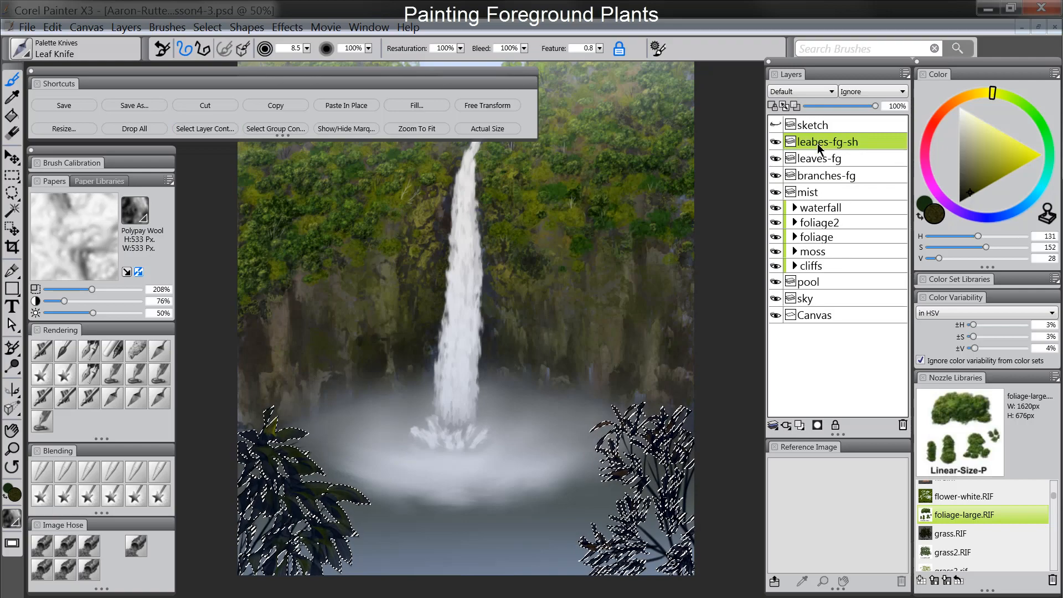
Set the leabes-fg-sh layer's composite method to Multiply and hide the selection marquee around the leaves.
click(797, 91)
click(793, 194)
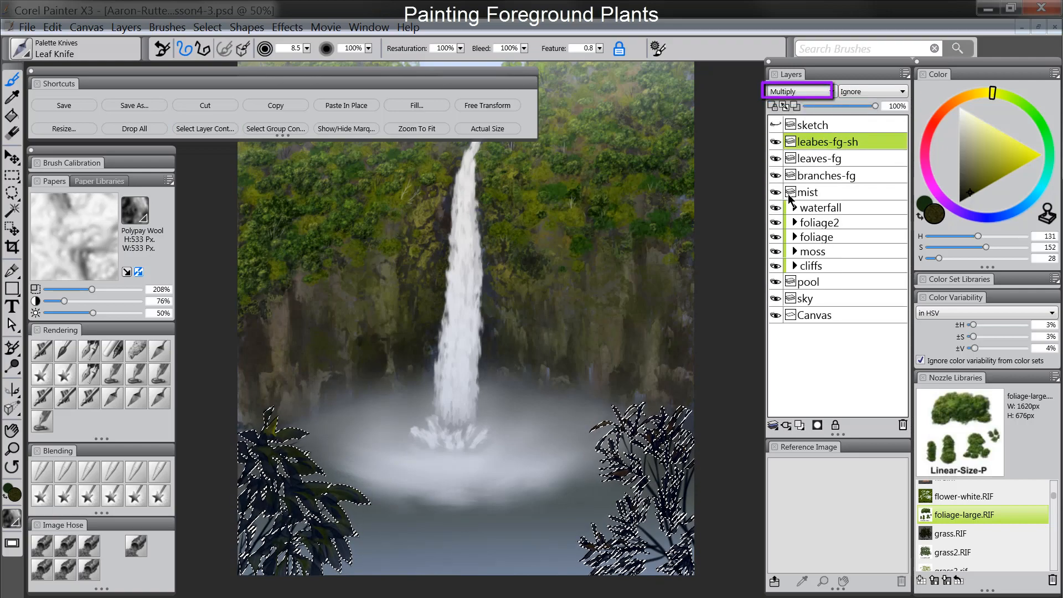
click(352, 132)
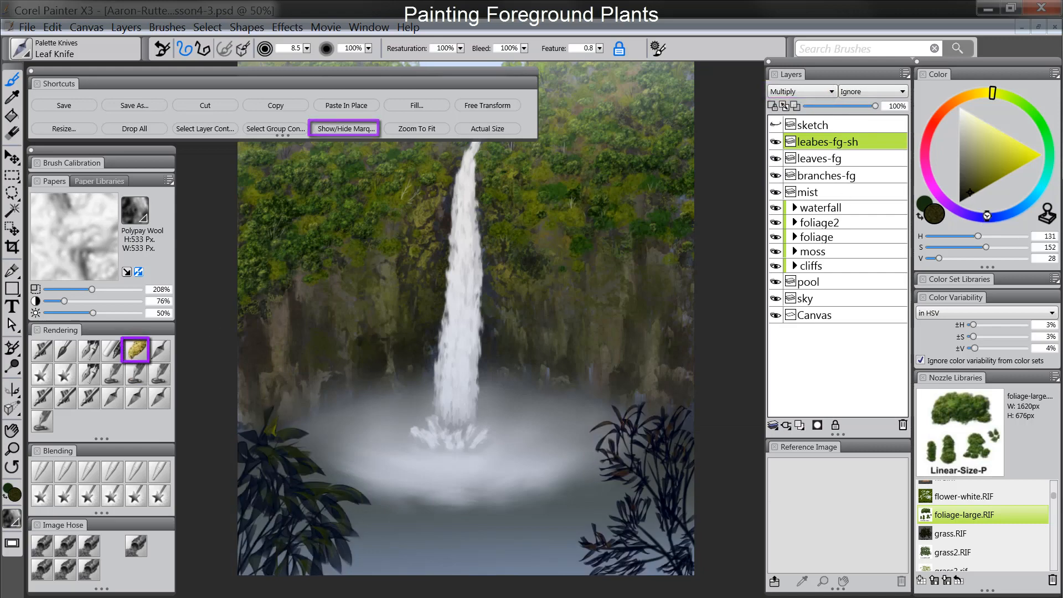
Shade the foreground leaves with the Sponge in dark blue, H 244, S 130, V 22, and set the shadow layer's opacity to 77%.
click(968, 195)
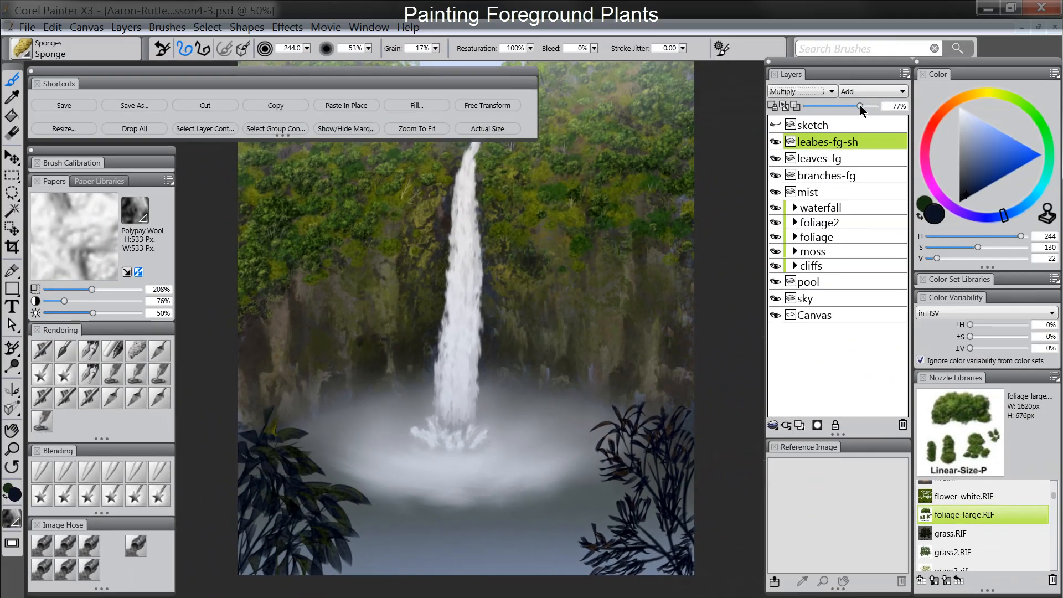
click(12, 448)
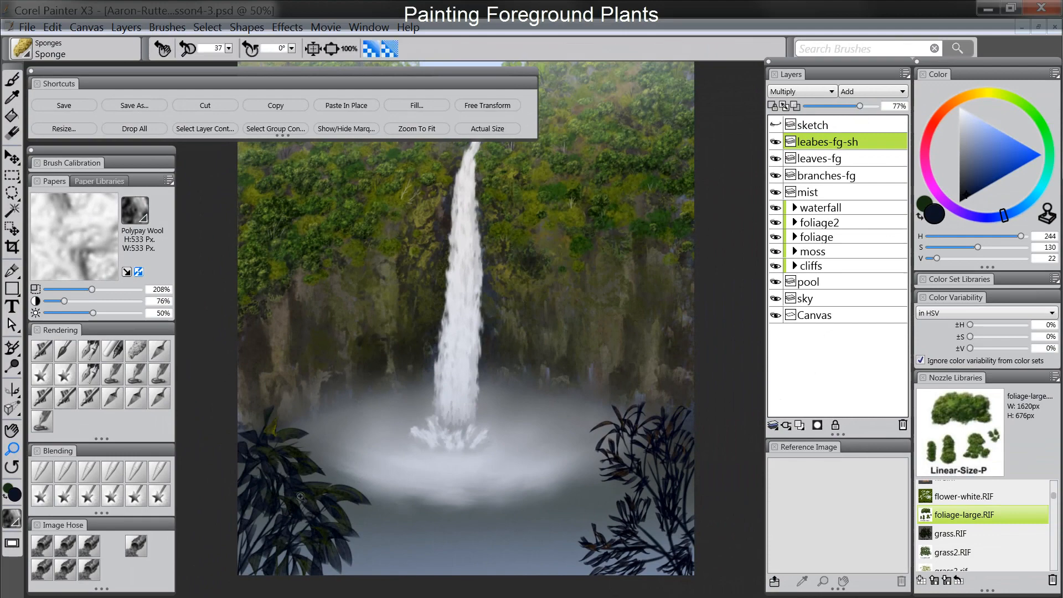
click(300, 517)
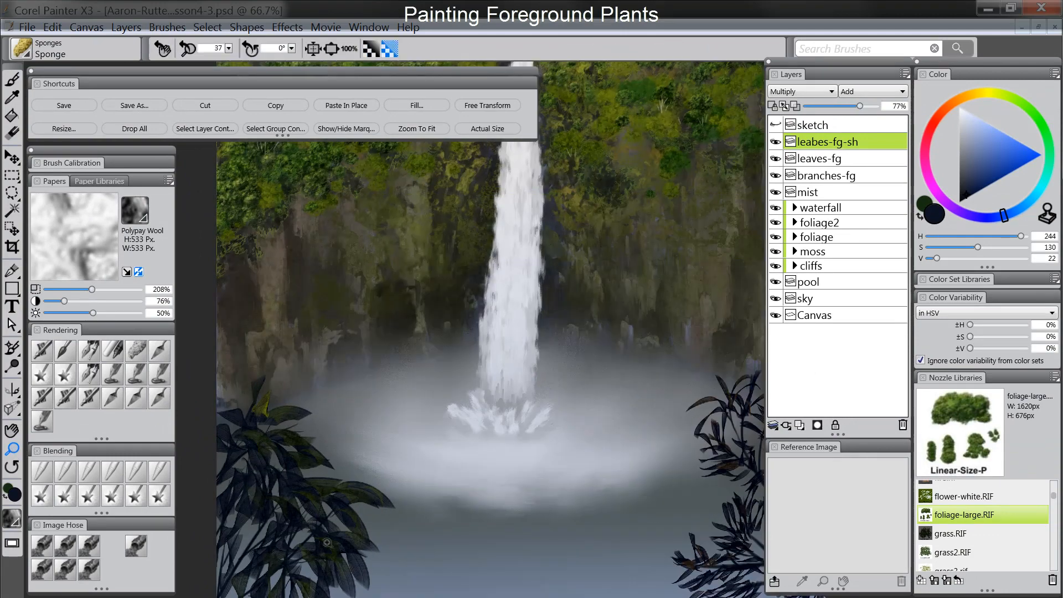